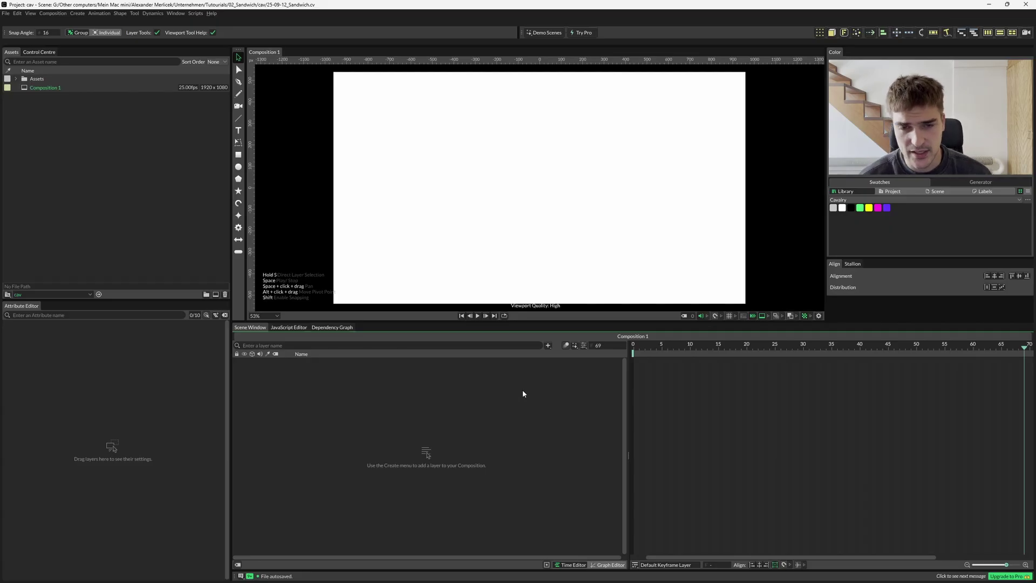
# Step: Set the composition's frame range and playback range to end at frame 1000
pyautogui.hotkey('ctrl', 'k')
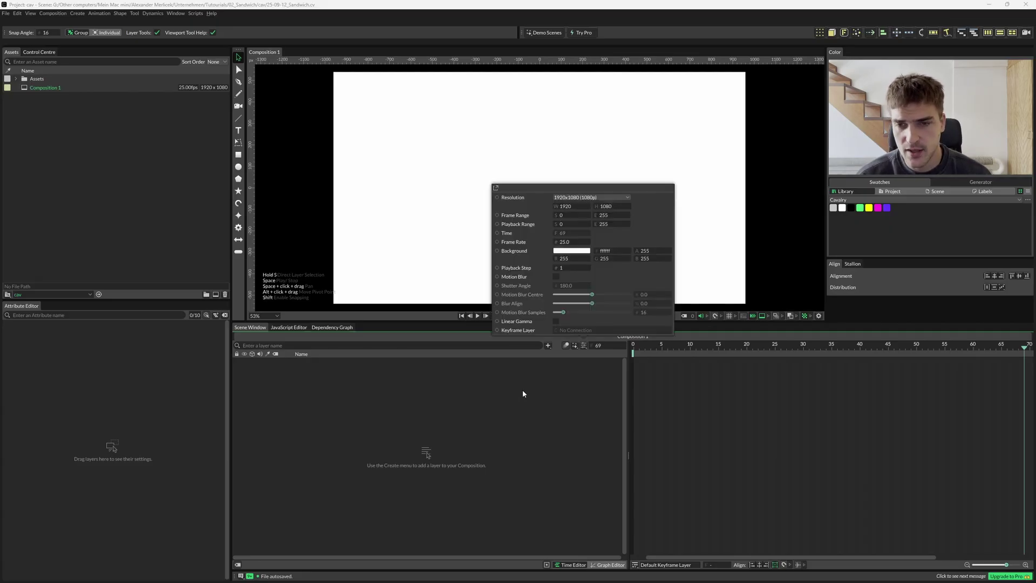
pyautogui.press('Tab')
pyautogui.press('Tab')
pyautogui.press('Tab')
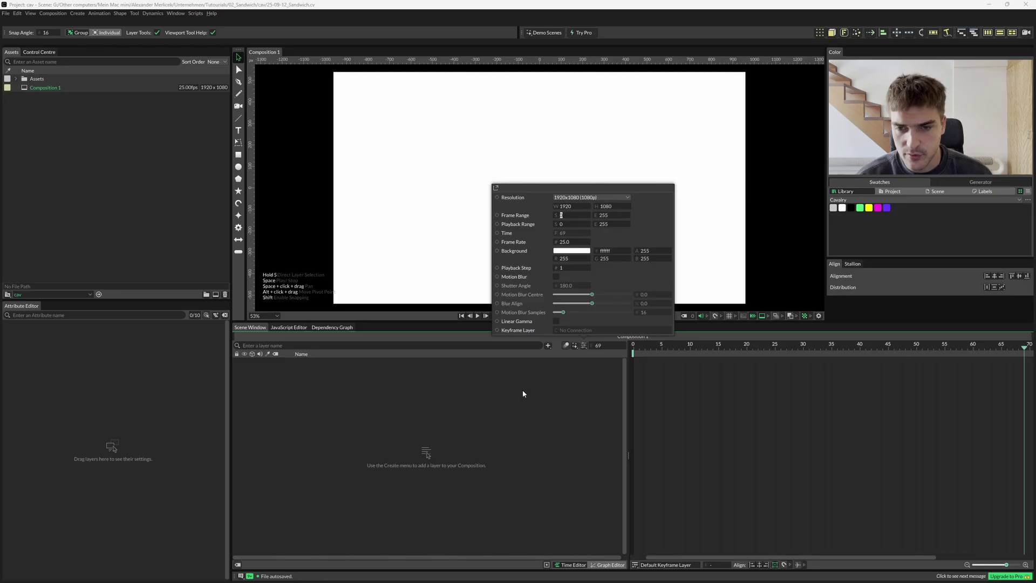
pyautogui.write('100')
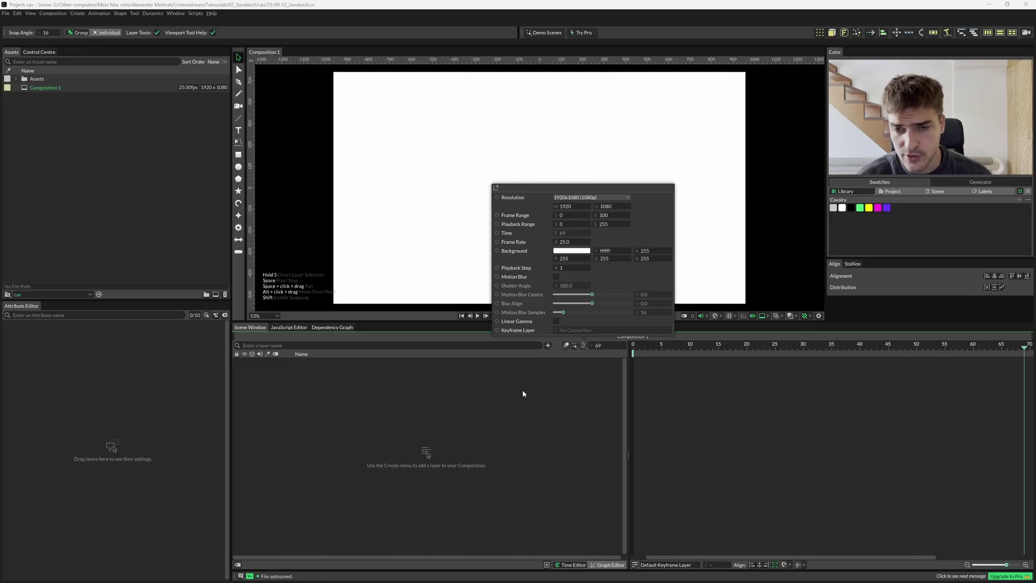
pyautogui.write('0')
pyautogui.press('Tab')
pyautogui.press('Tab')
pyautogui.write('1')
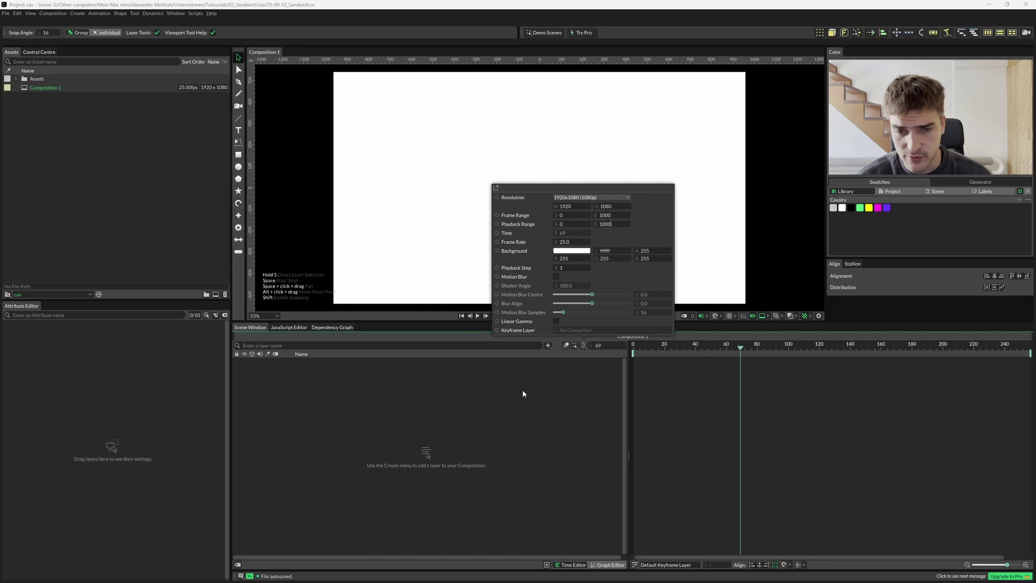
# Step: Set the composition's frame rate to 60 and close its settings
pyautogui.press('Tab')
pyautogui.hotkey('shift', 'Tab')
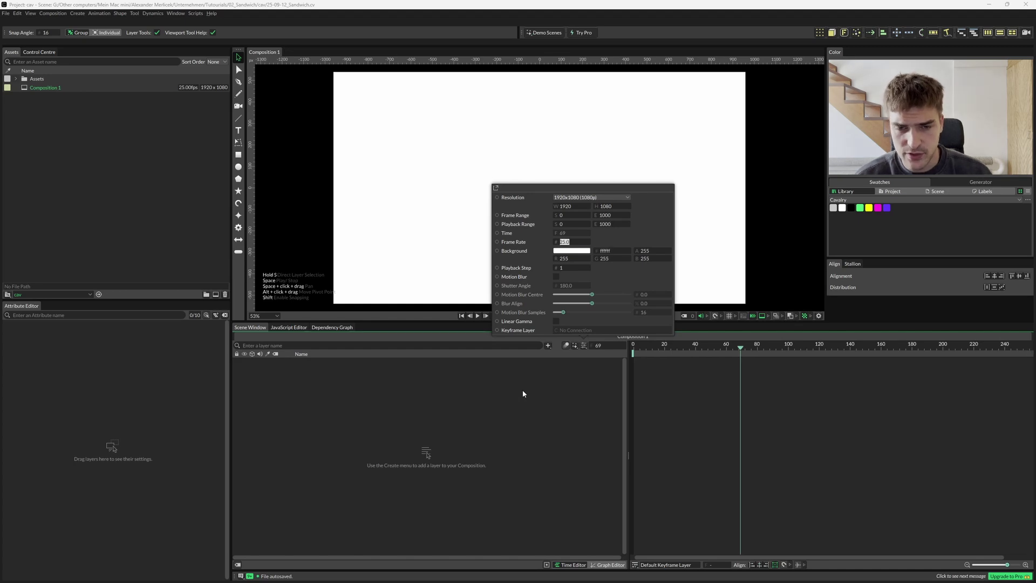
pyautogui.write('60')
pyautogui.press('Return')
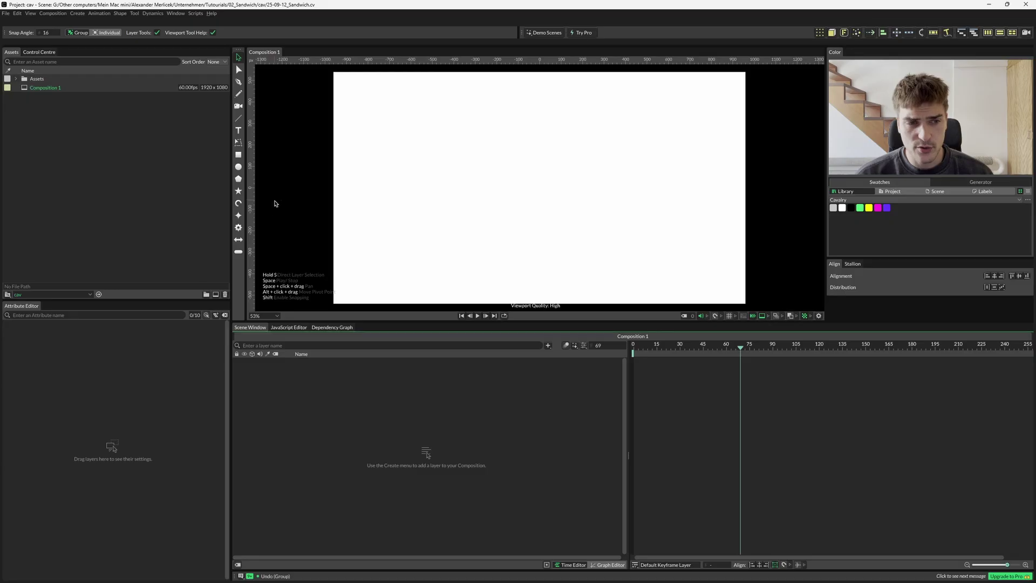
# Step: Create a rectangle inside a group and apply a Duplicator to the group
pyautogui.click(239, 156)
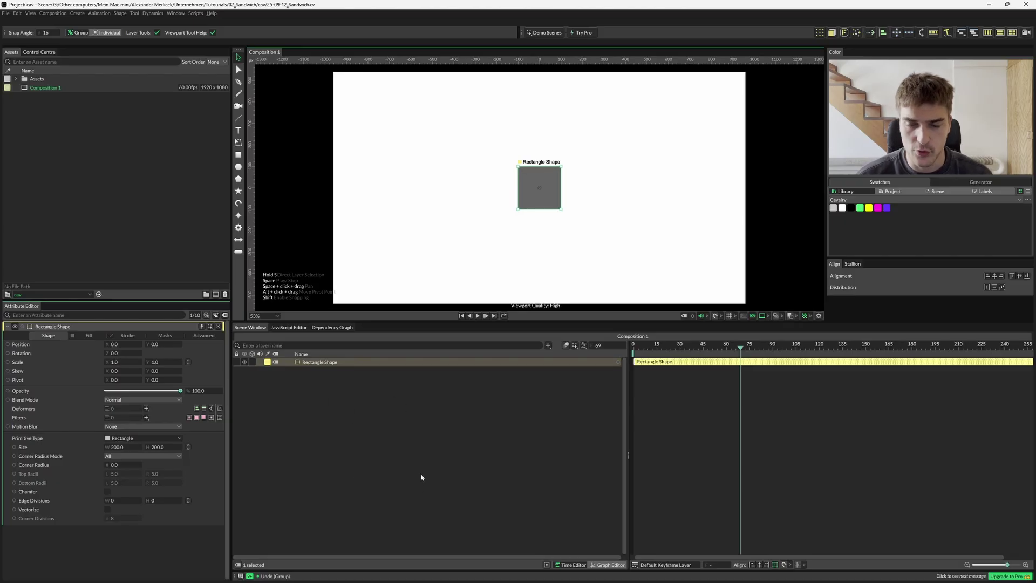
pyautogui.hotkey('ctrl', 'g')
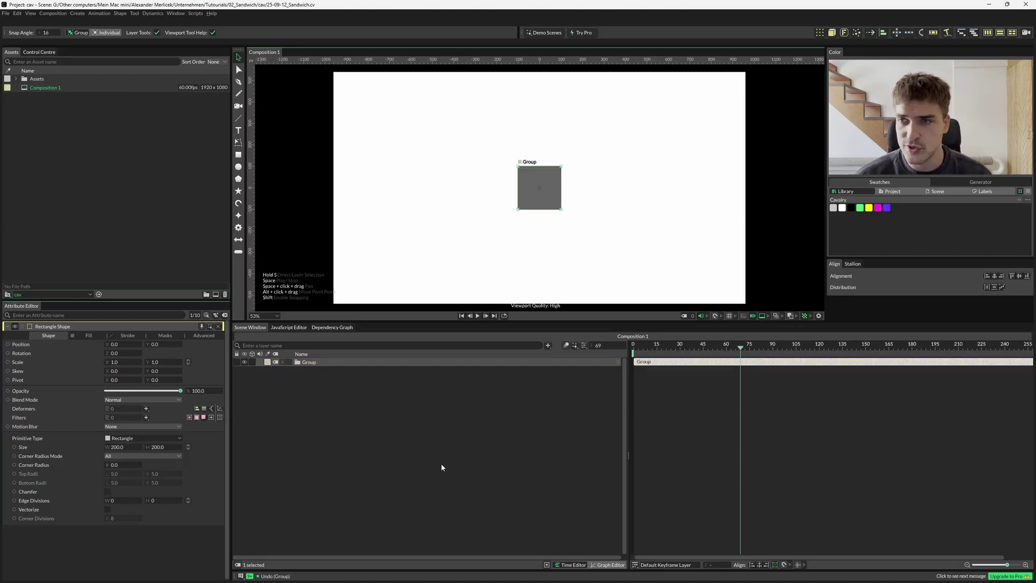
pyautogui.click(818, 33)
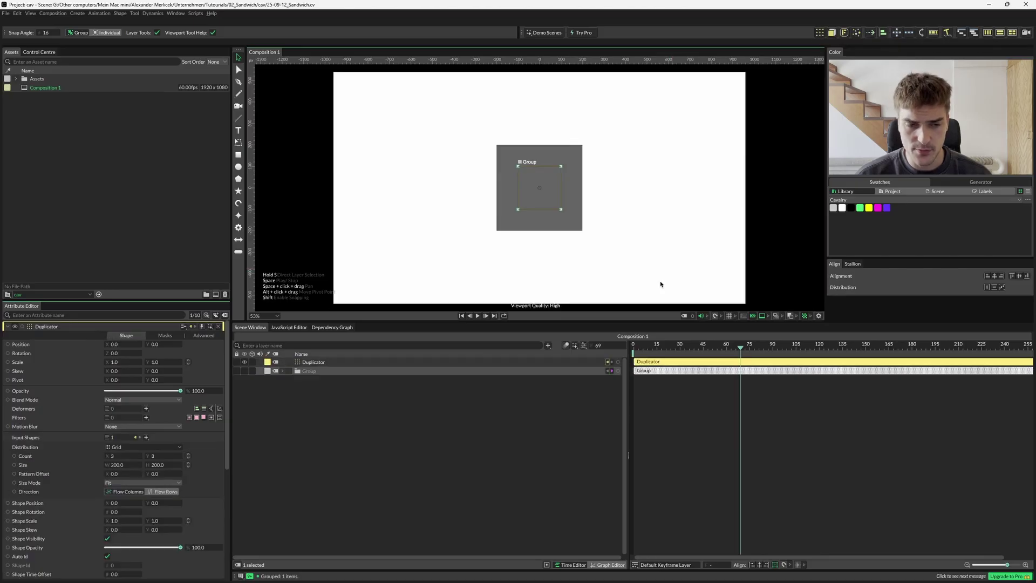
# Step: Give the Duplicator a Linear distribution with a size of about 1304 and a count of 5
pyautogui.moveTo(118, 467); pyautogui.dragTo(162, 464)
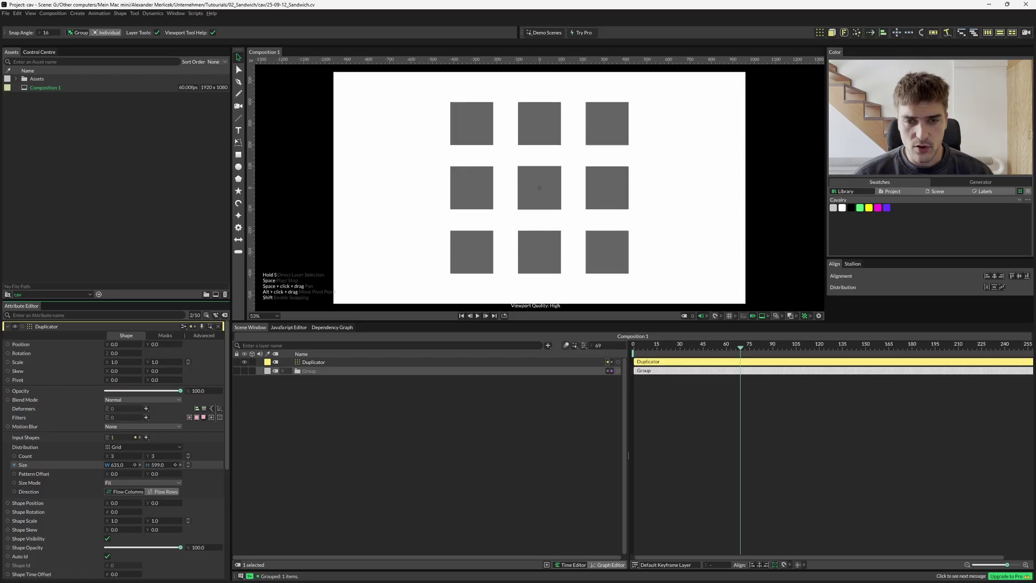
pyautogui.click(124, 448)
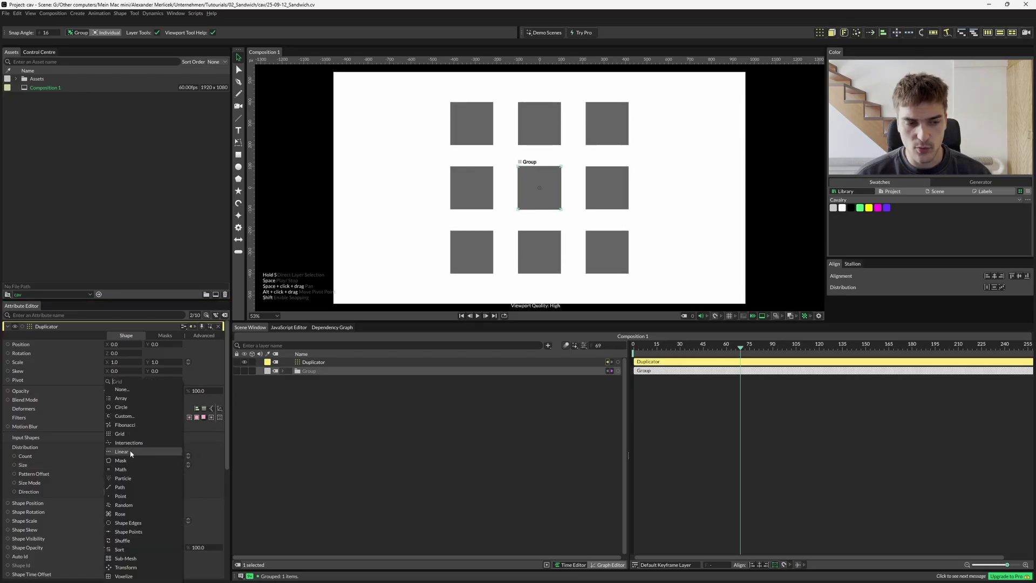
pyautogui.click(130, 452)
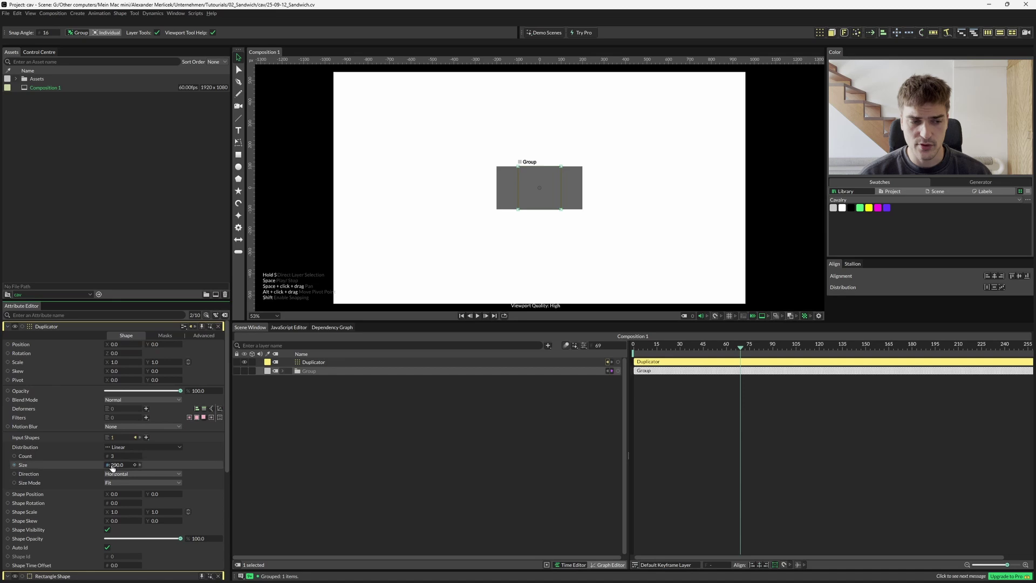
pyautogui.moveTo(112, 467); pyautogui.dragTo(179, 467)
pyautogui.click(121, 456)
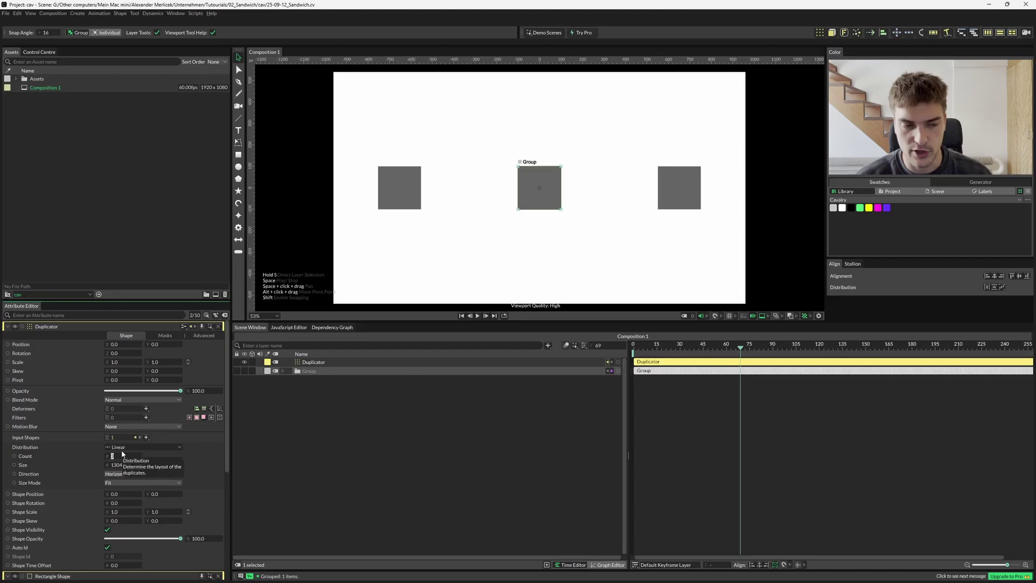
pyautogui.write('5')
pyautogui.press('Return')
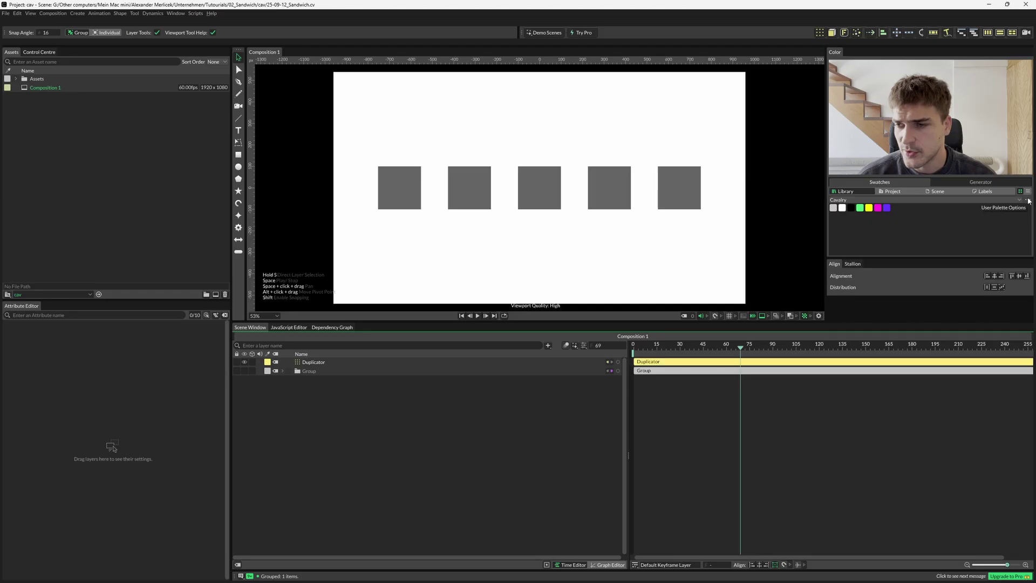
# Step: Create a Color Array from the Cavalry palette and connect it to the grouped rectangle's fill color
pyautogui.click(1029, 200)
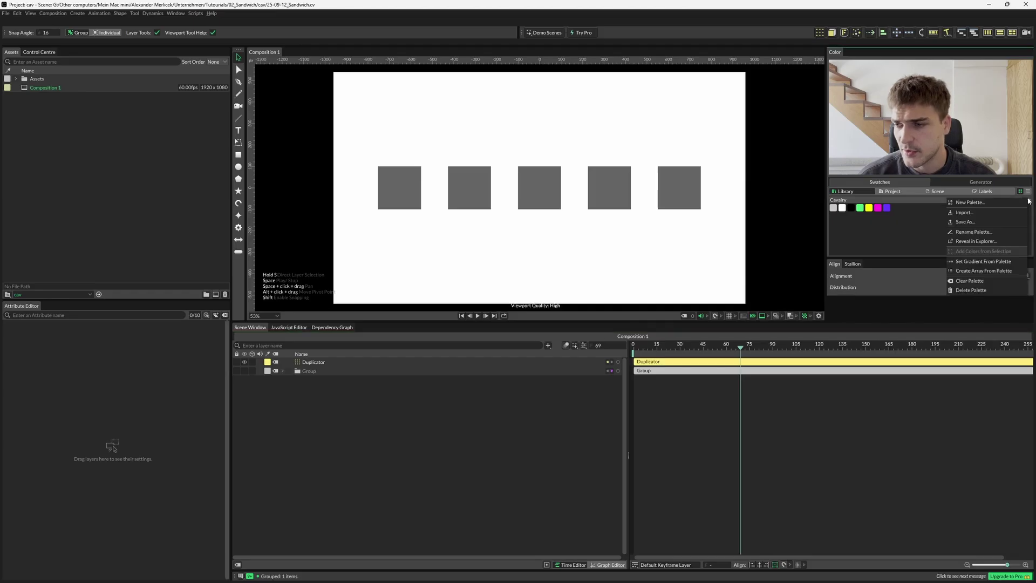
pyautogui.click(978, 271)
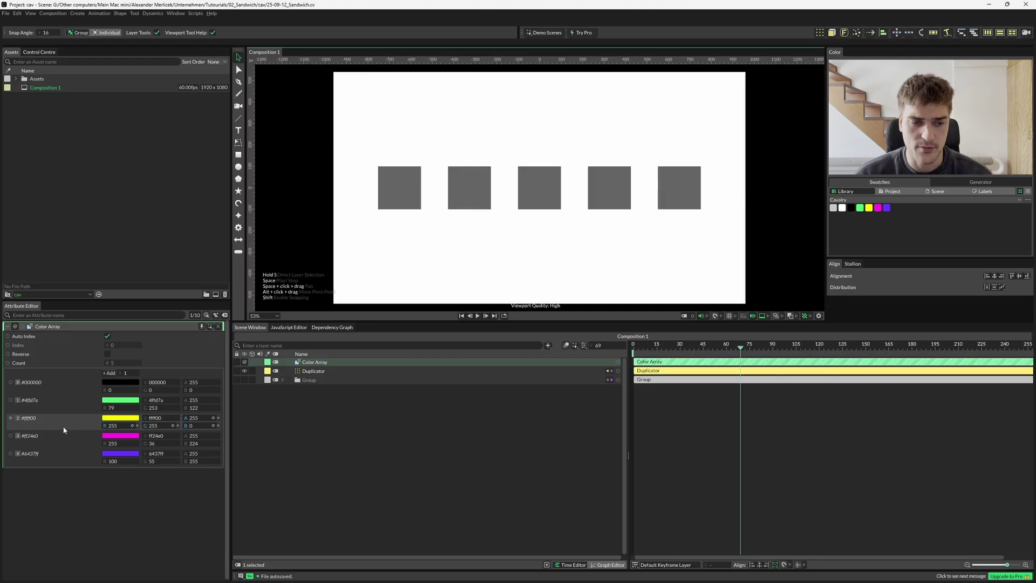
pyautogui.click(316, 372)
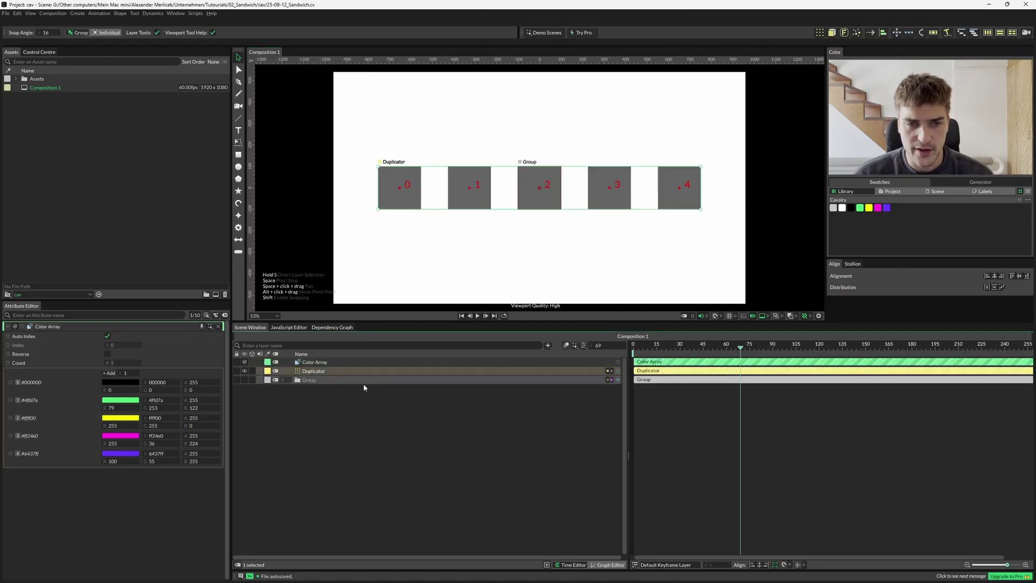
pyautogui.click(819, 316)
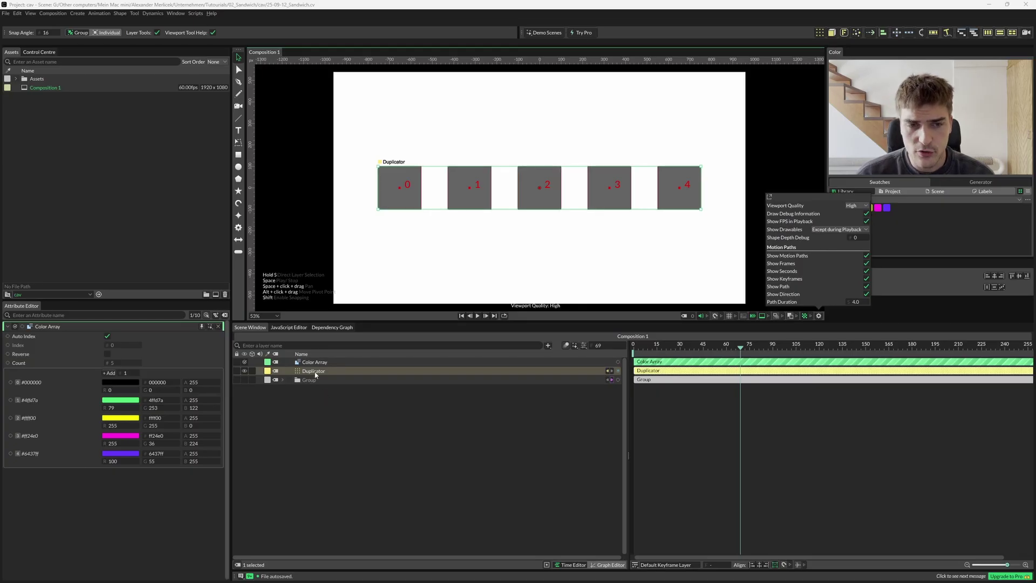
pyautogui.click(316, 374)
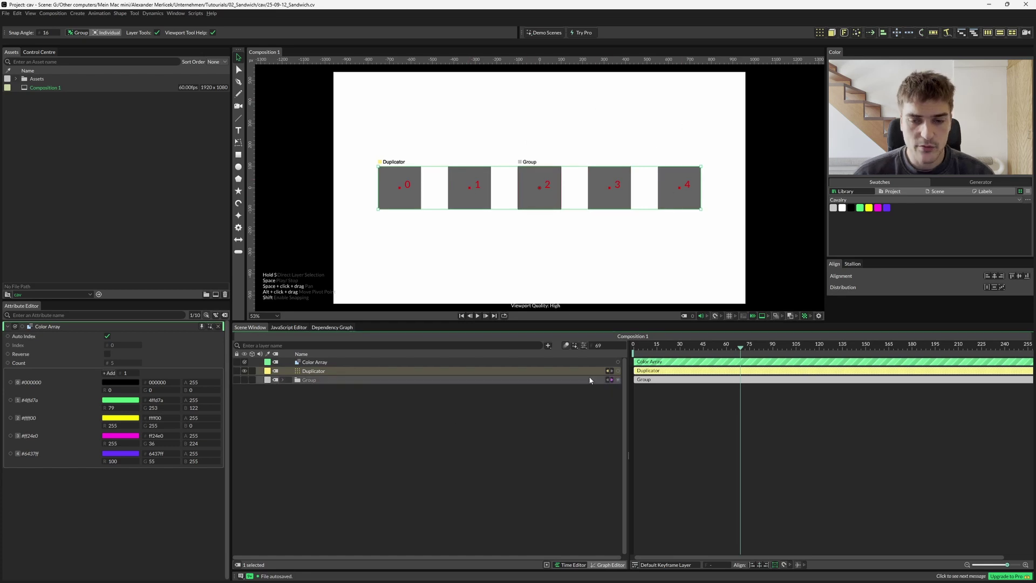
pyautogui.moveTo(618, 362); pyautogui.dragTo(320, 394)
pyautogui.click(339, 395)
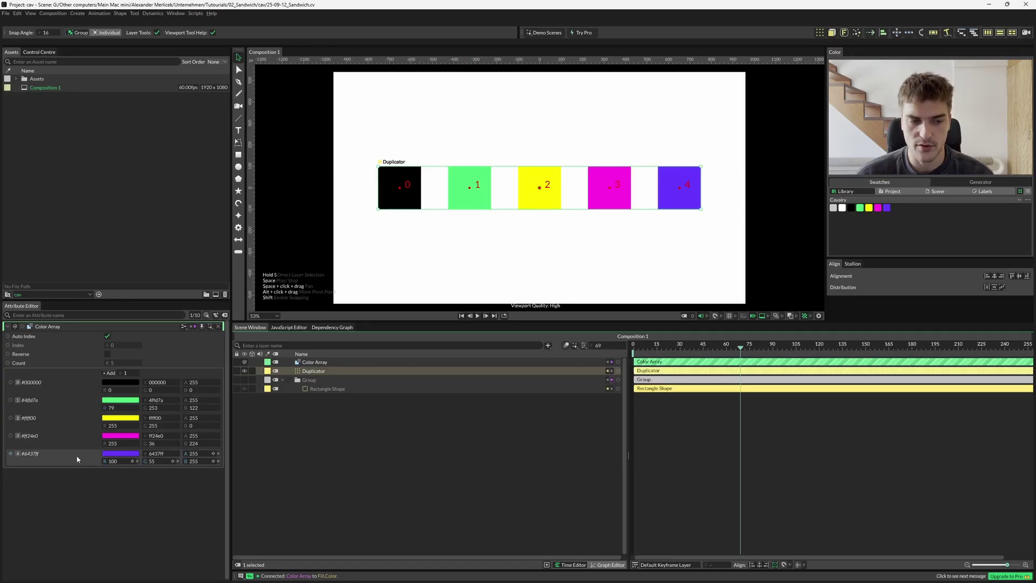
# Step: Test the Color Array with a Duplicator count of 10 and restore the count to 5
pyautogui.click(302, 371)
pyautogui.click(124, 456)
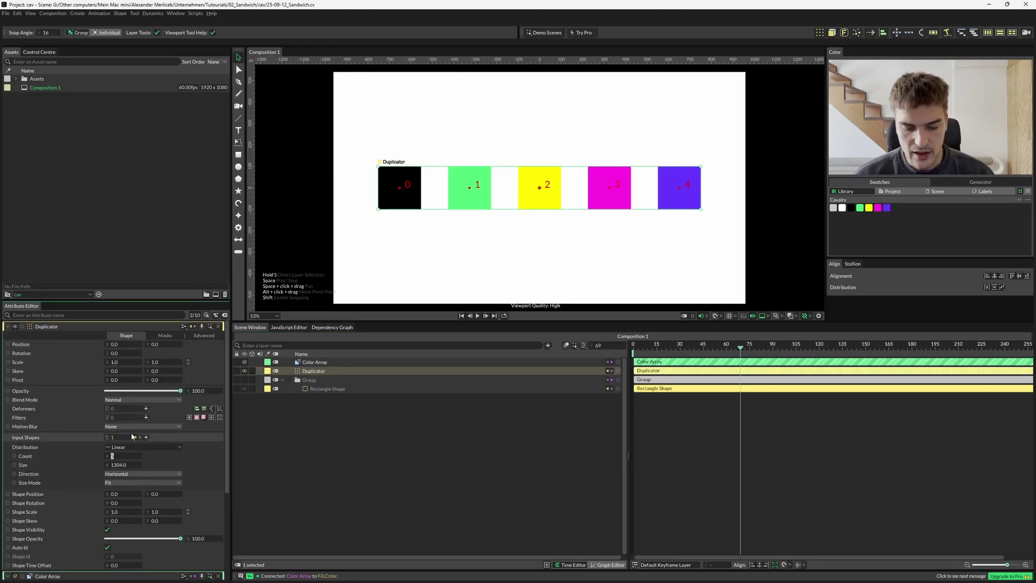
pyautogui.write('10')
pyautogui.press('Return')
pyautogui.click(305, 363)
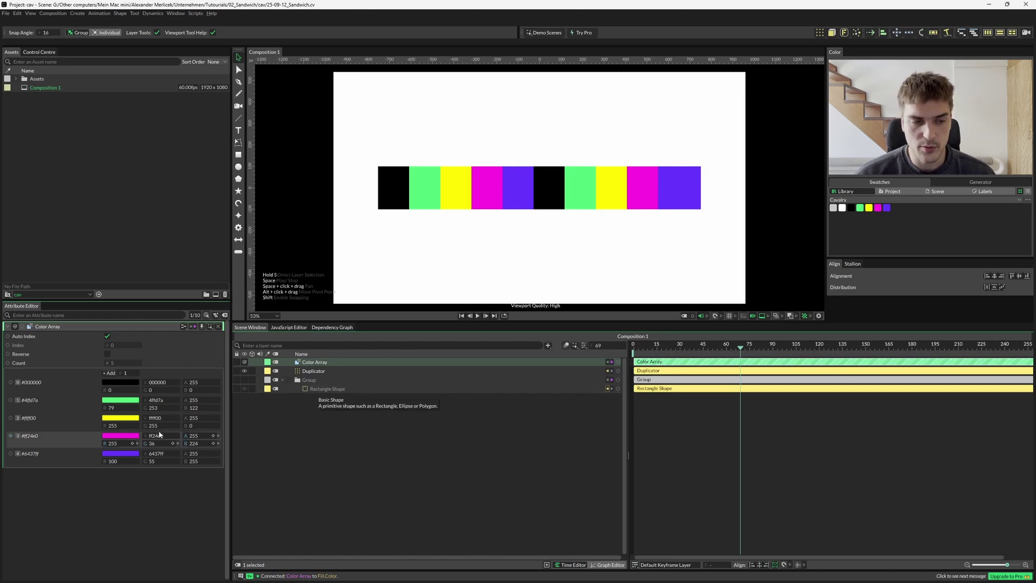
pyautogui.click(315, 370)
pyautogui.doubleClick(114, 456)
pyautogui.write('5')
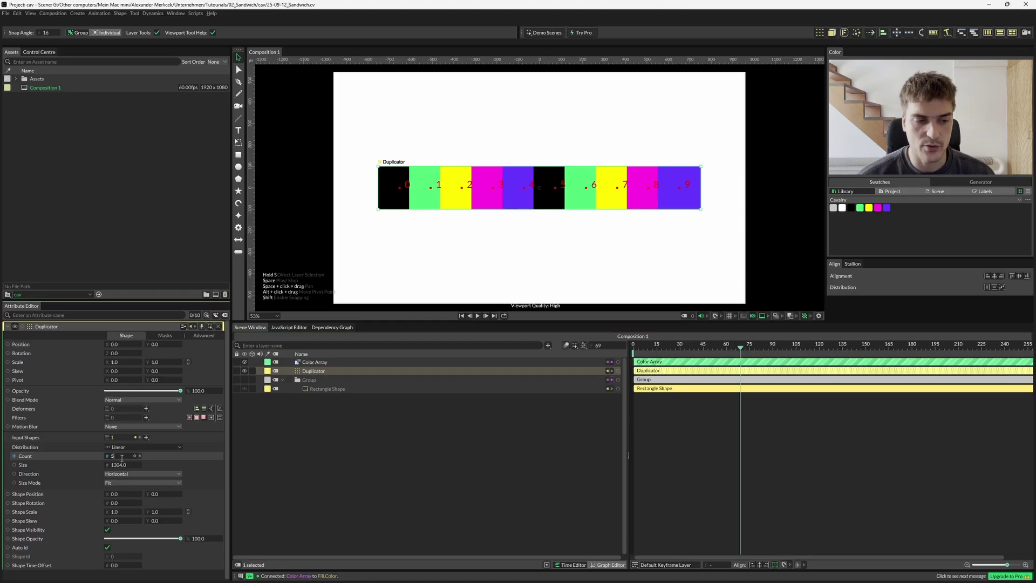
pyautogui.press('Return')
pyautogui.click(373, 413)
# Step: Add a Random behaviour to both scale axes of the Rectangle Shape
pyautogui.click(318, 391)
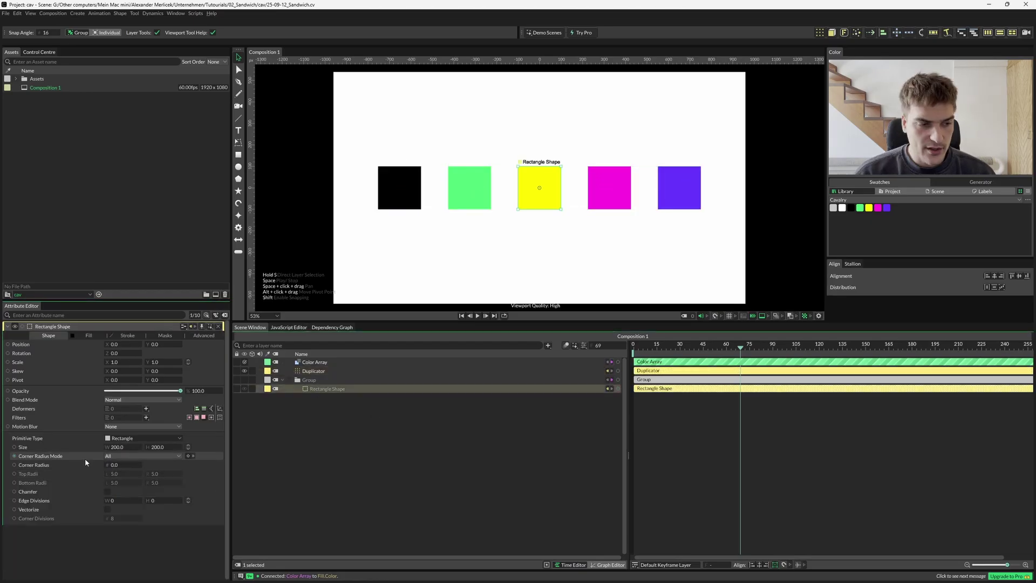
pyautogui.rightClick(58, 368)
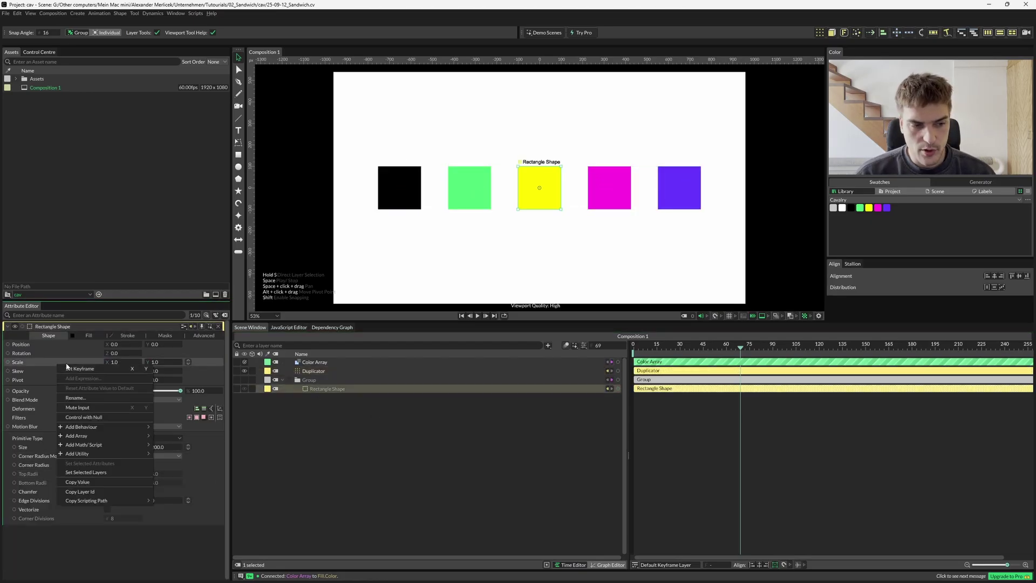
pyautogui.moveTo(114, 428)
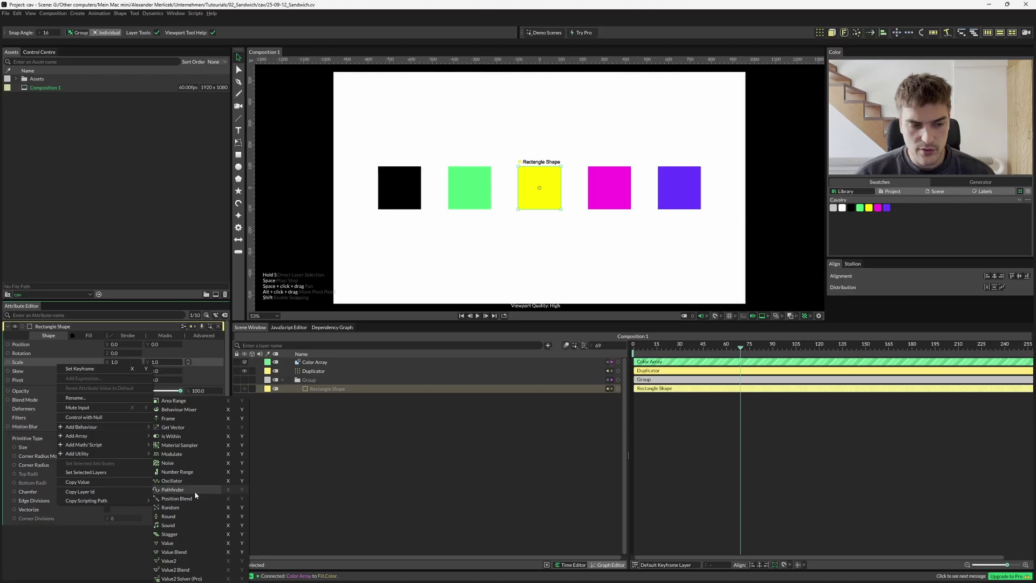
pyautogui.click(222, 507)
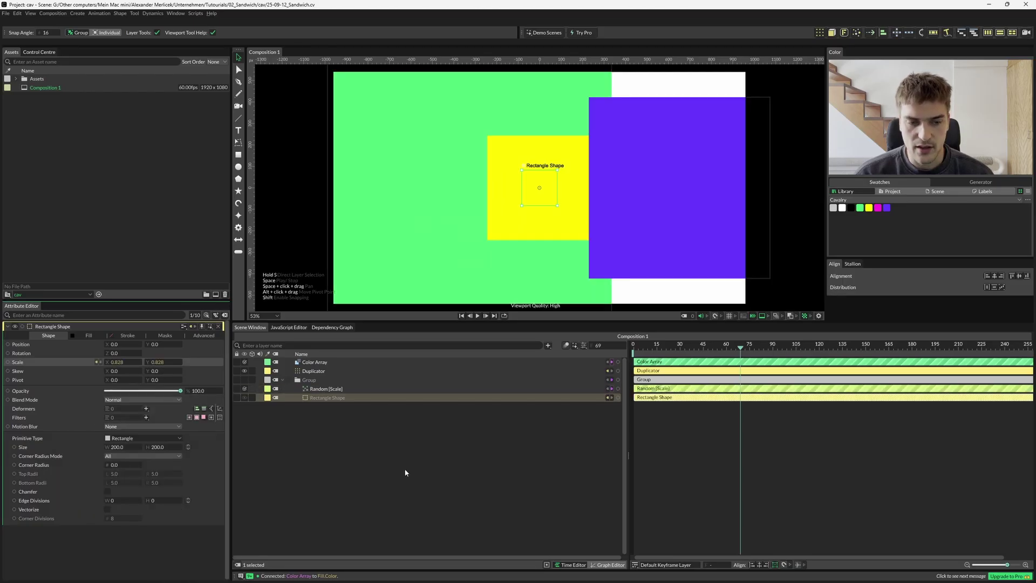
# Step: Set the Random scale behaviour's minimum to 0.8 and maximum to 1.2
pyautogui.click(326, 388)
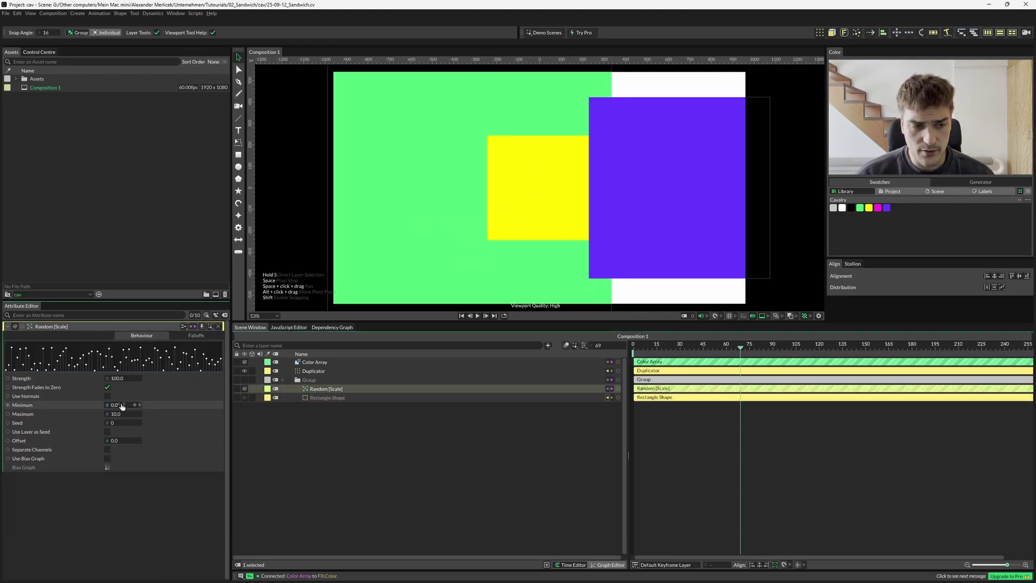
pyautogui.click(121, 405)
pyautogui.press('BackSpace')
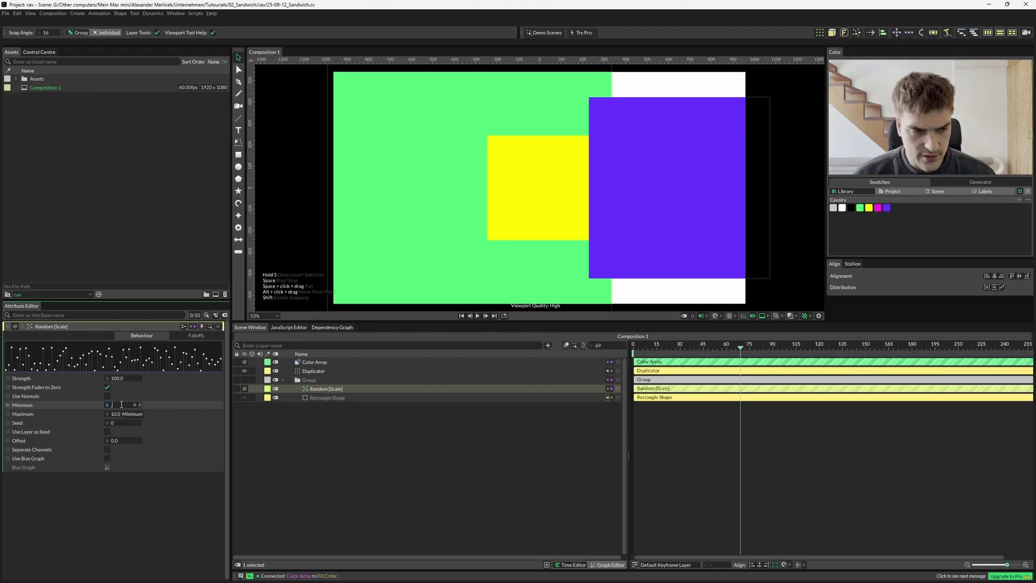
pyautogui.write('0.8')
pyautogui.press('Tab')
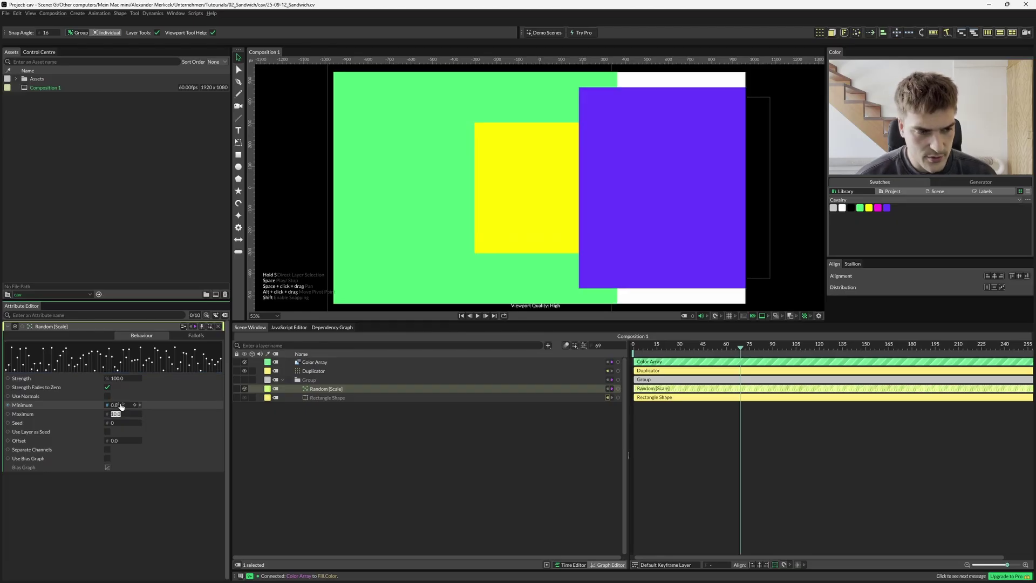
pyautogui.write('1.2')
pyautogui.press('Return')
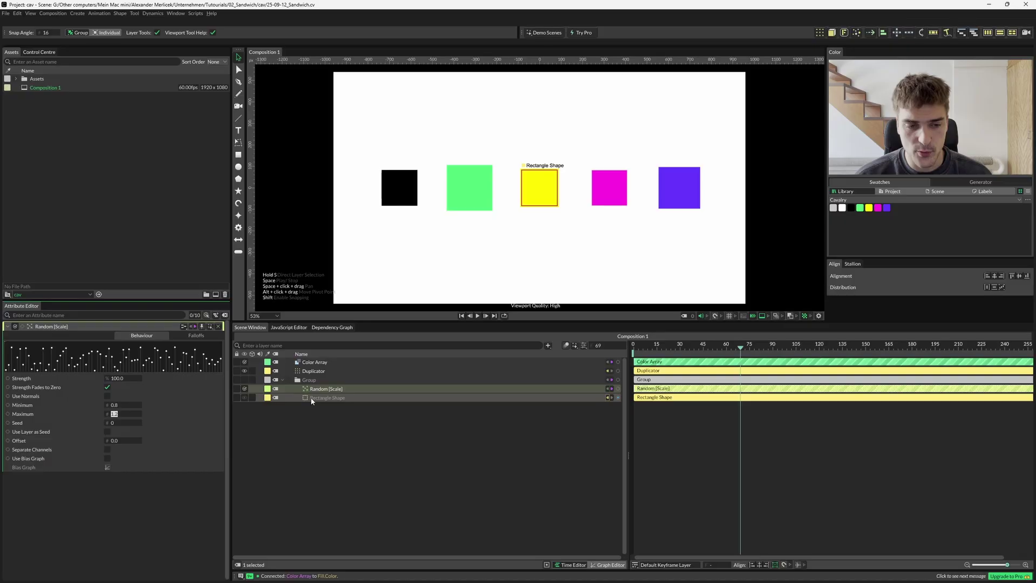
# Step: Add a 3D Matrix deformer to the Rectangle Shape and nest it with the Random behaviour under the shape
pyautogui.click(311, 399)
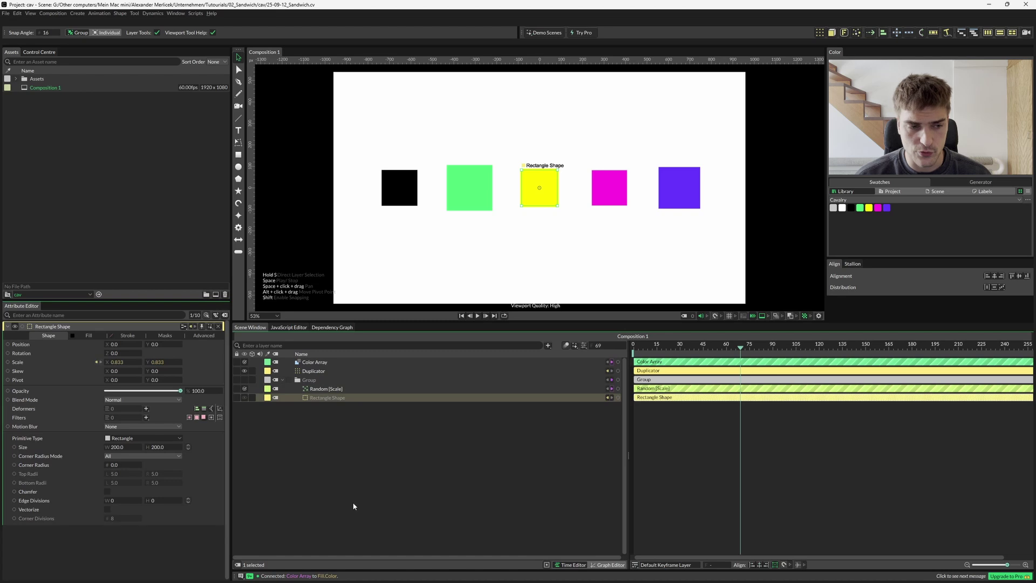
pyautogui.click(146, 410)
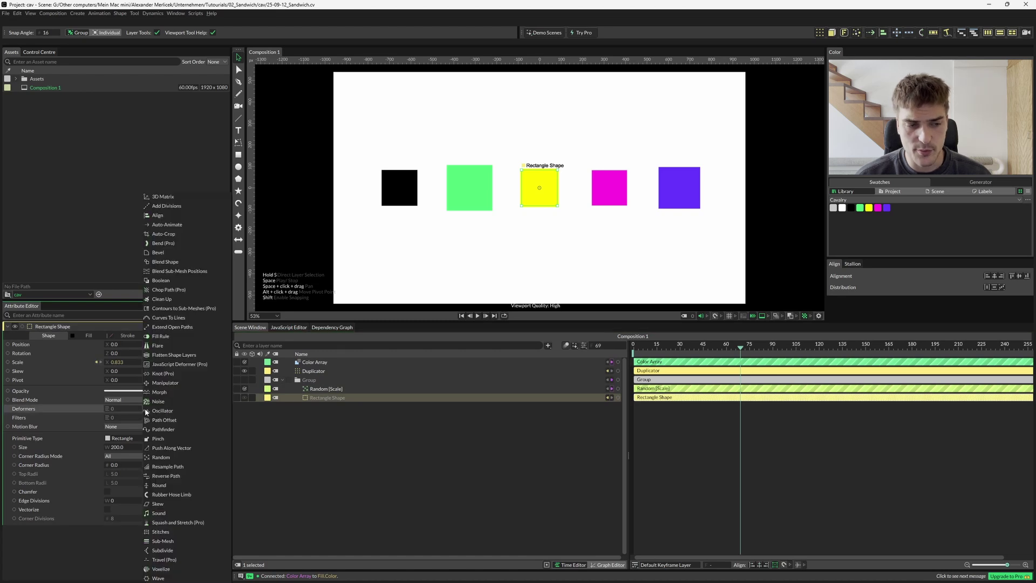
pyautogui.click(160, 197)
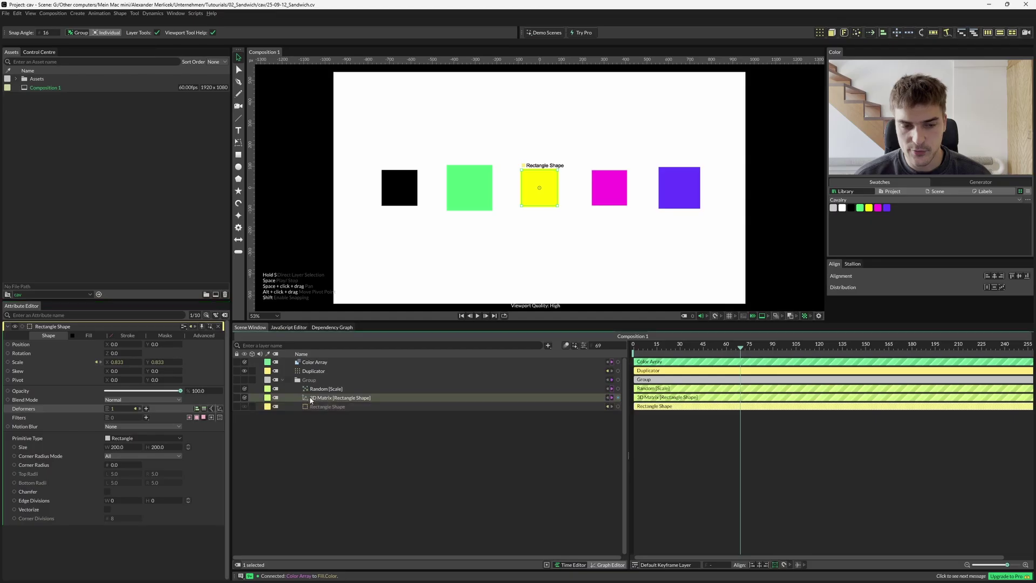
pyautogui.moveTo(313, 400); pyautogui.dragTo(332, 403)
pyautogui.click(339, 408)
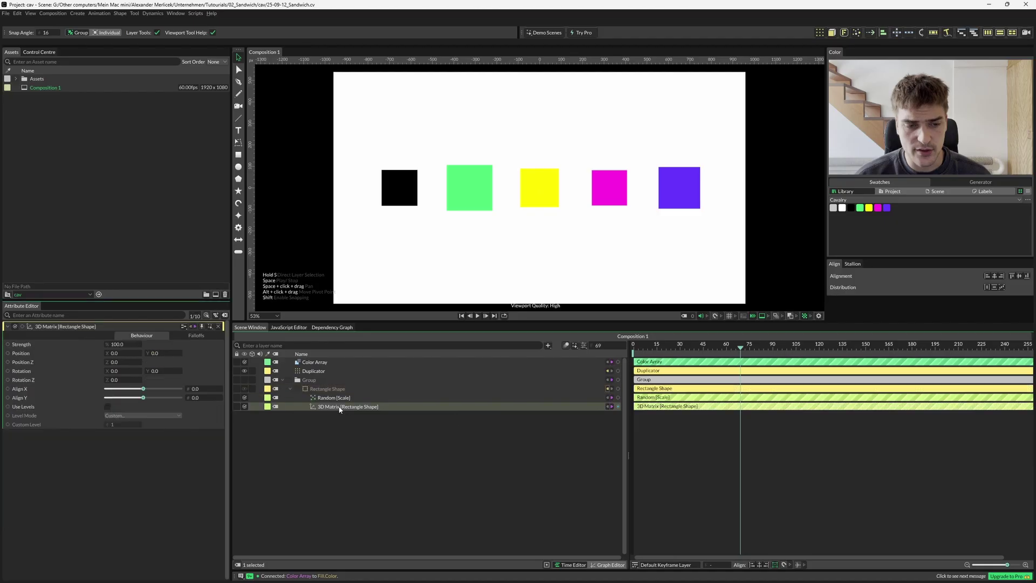
# Step: Test the 3D Matrix tilt with a rotation of 57 on X and 42 on Y
pyautogui.click(116, 371)
pyautogui.write('16')
pyautogui.press('Return')
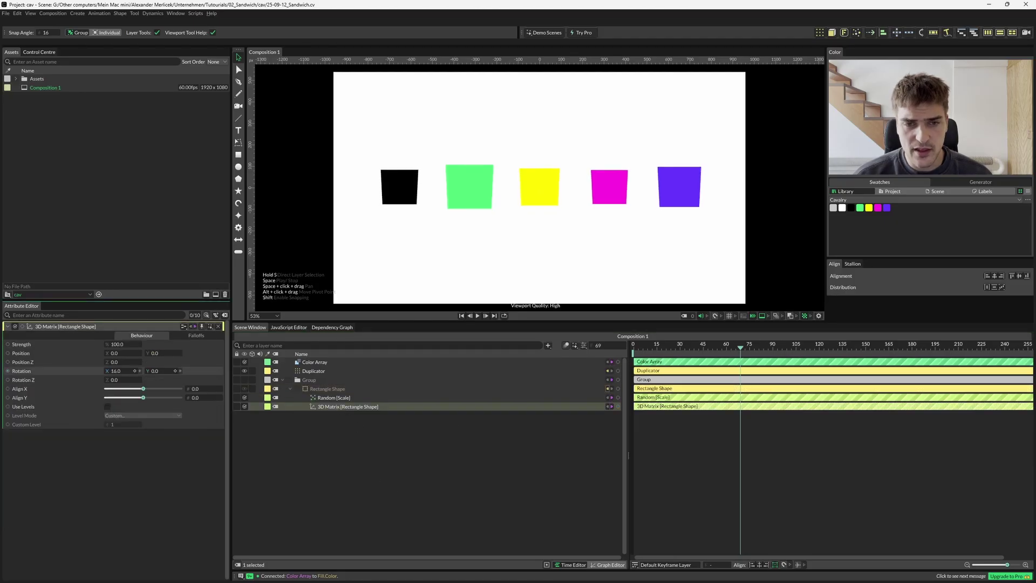
pyautogui.moveTo(116, 370); pyautogui.dragTo(173, 371)
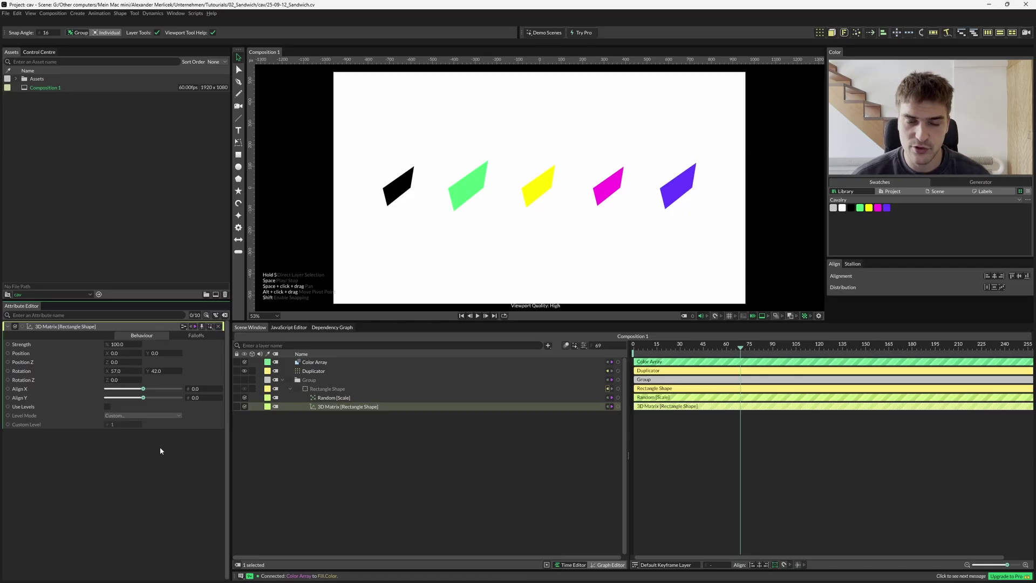
# Step: Add a Random behaviour to the 3D Matrix's X and Y rotation and nest it under the 3D Matrix
pyautogui.rightClick(64, 372)
pyautogui.moveTo(102, 438)
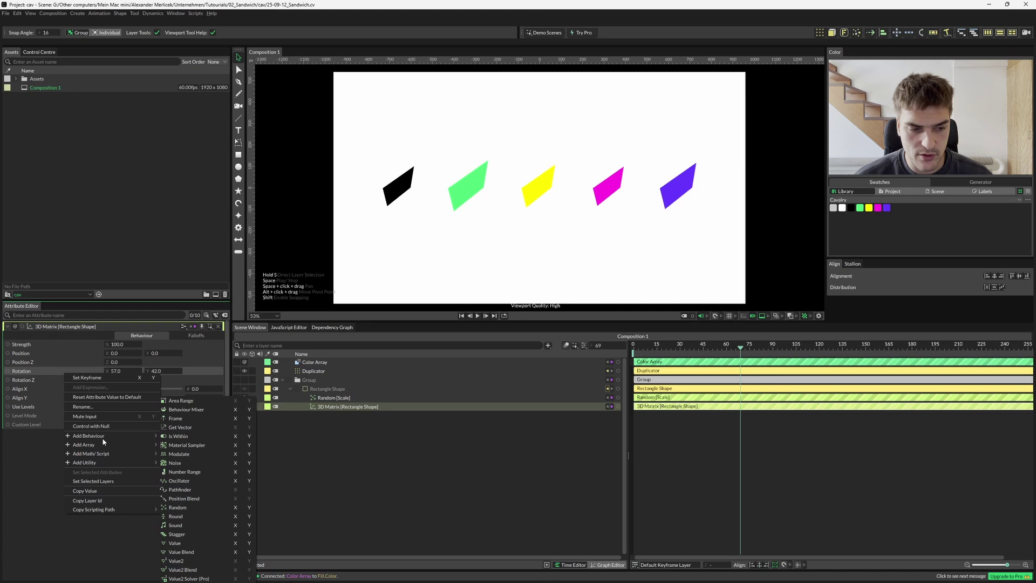
pyautogui.click(178, 508)
pyautogui.moveTo(332, 408); pyautogui.dragTo(343, 414)
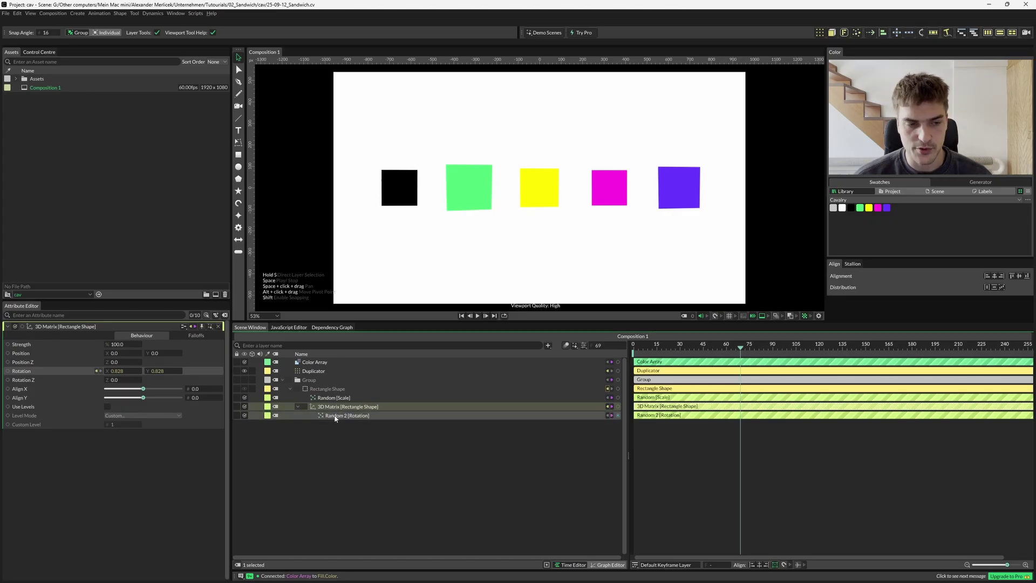
# Step: Set the rotation Random behaviour's minimum to -50 and maximum to 50, and enable Separate Channels
pyautogui.click(334, 416)
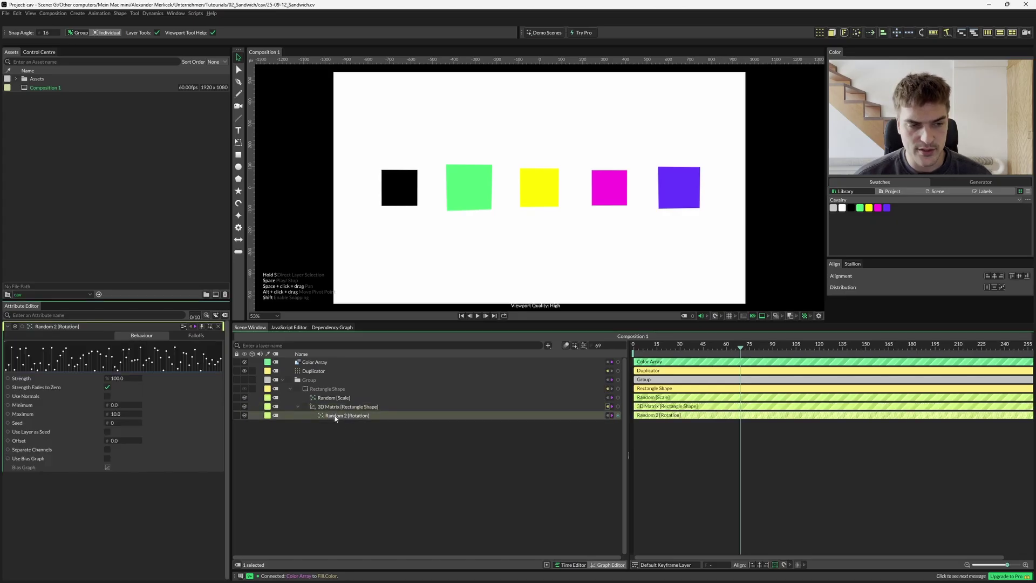
pyautogui.click(114, 405)
pyautogui.write('-')
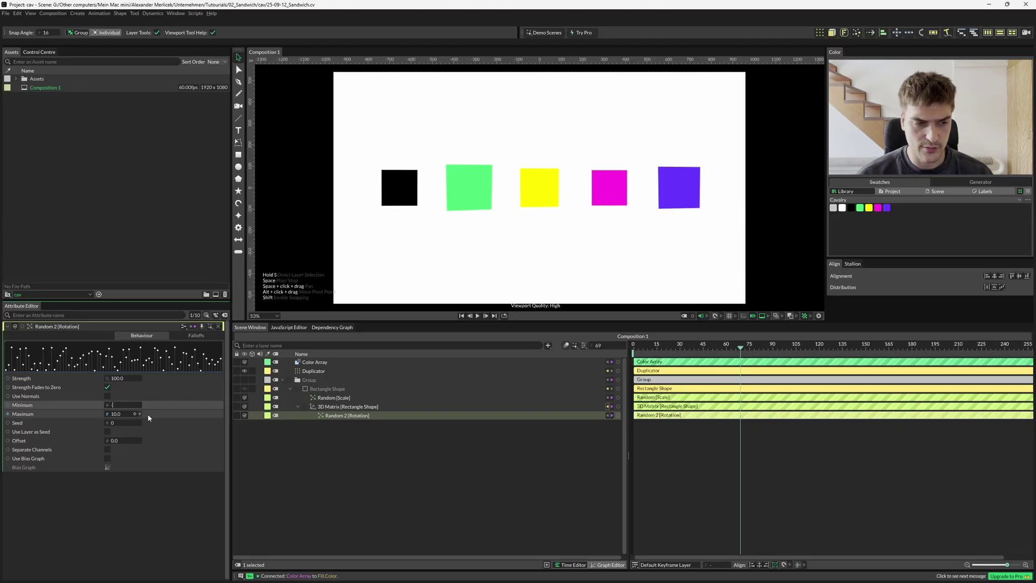
pyautogui.write('50')
pyautogui.press('Tab')
pyautogui.write('50')
pyautogui.press('Return')
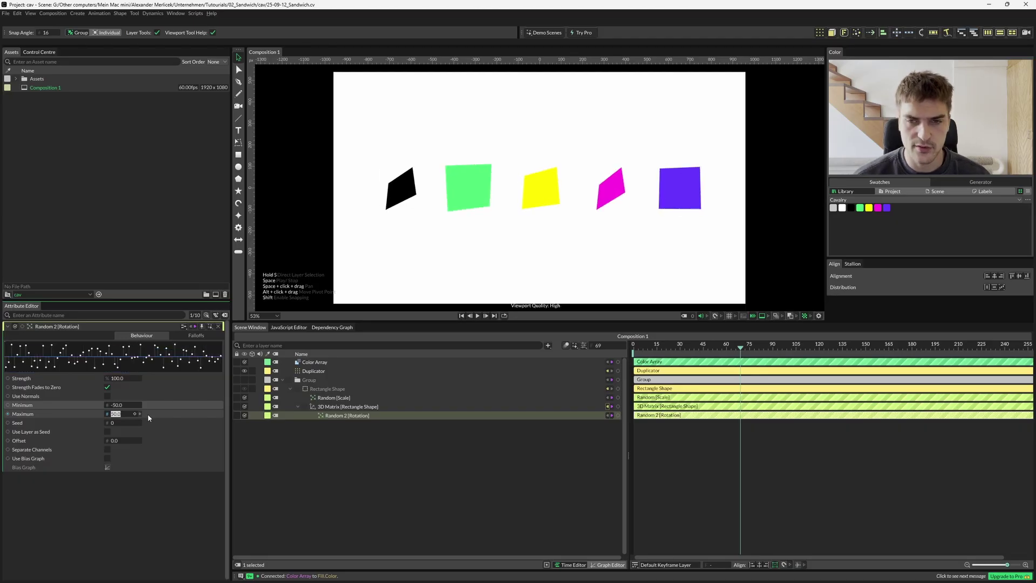
pyautogui.click(502, 472)
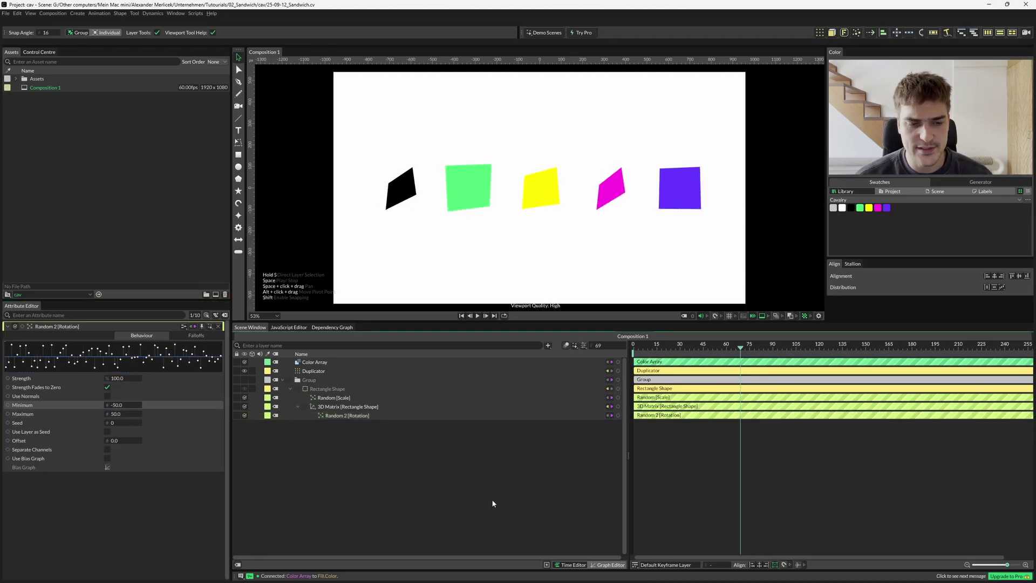
pyautogui.click(330, 408)
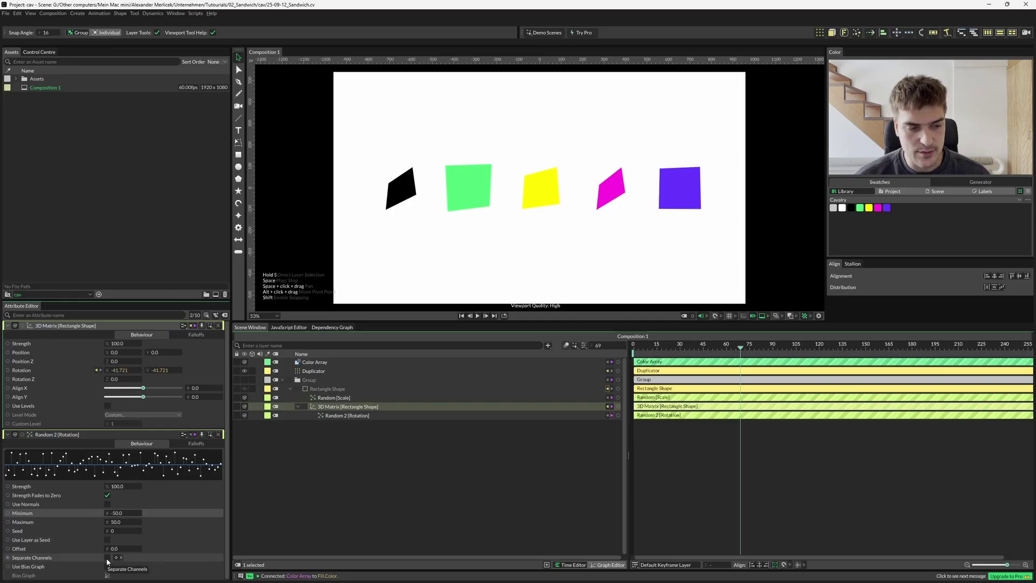
pyautogui.click(107, 558)
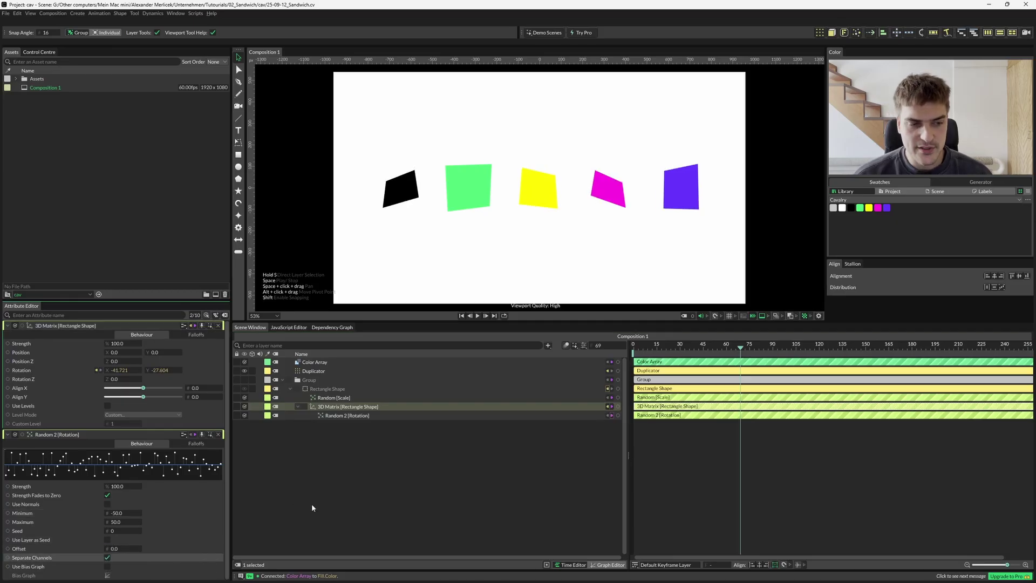
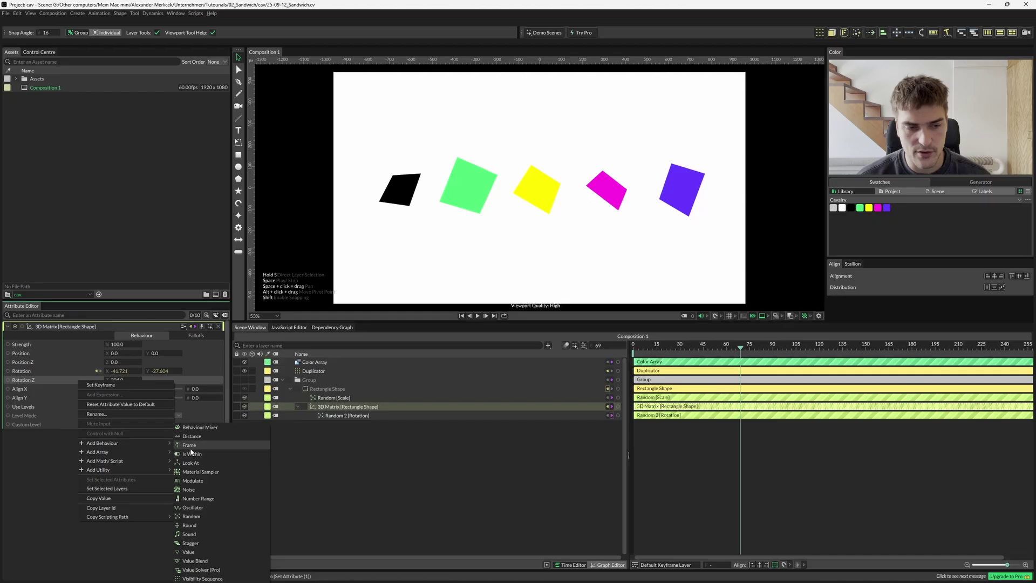
# Step: Add a Frame behaviour to the 3D Matrix's Rotation Z and play back the spin
pyautogui.click(189, 445)
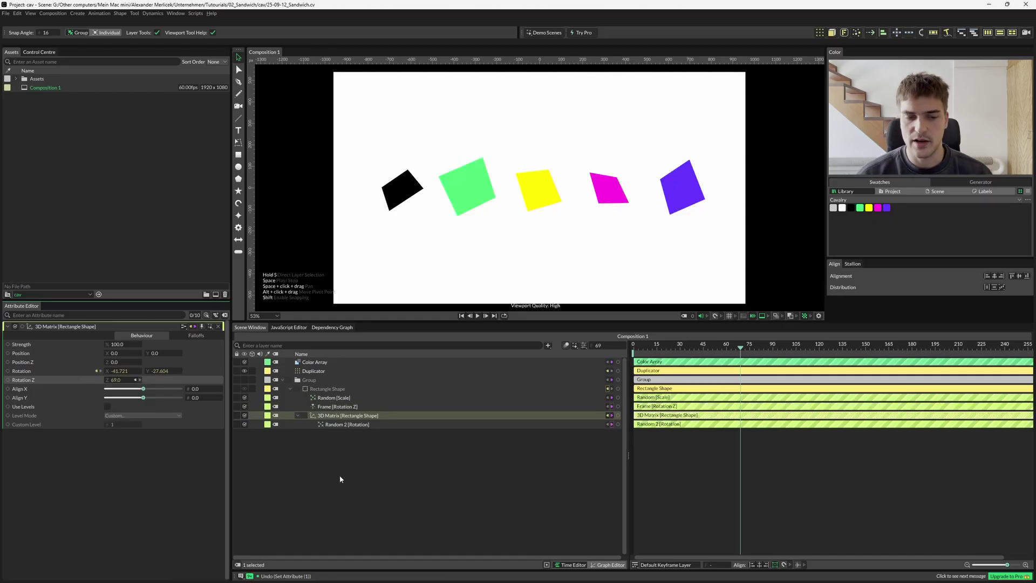
pyautogui.moveTo(662, 346); pyautogui.dragTo(726, 350)
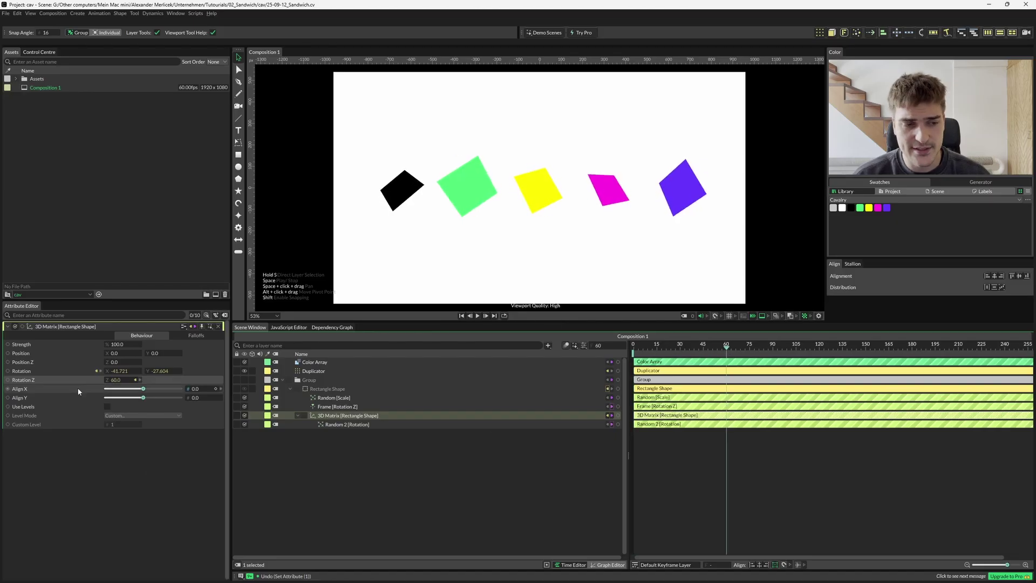
pyautogui.press('space')
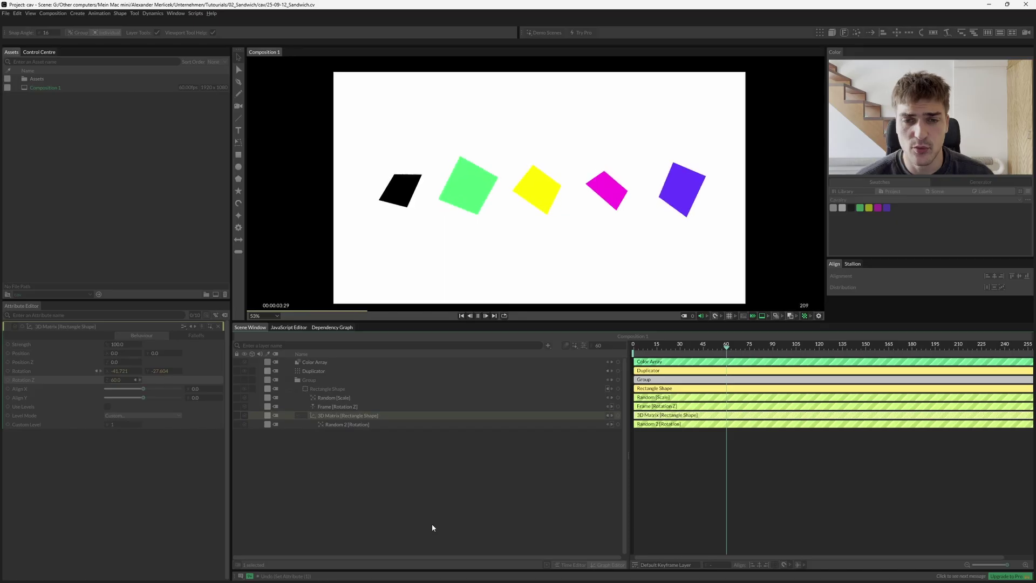
pyautogui.press('space')
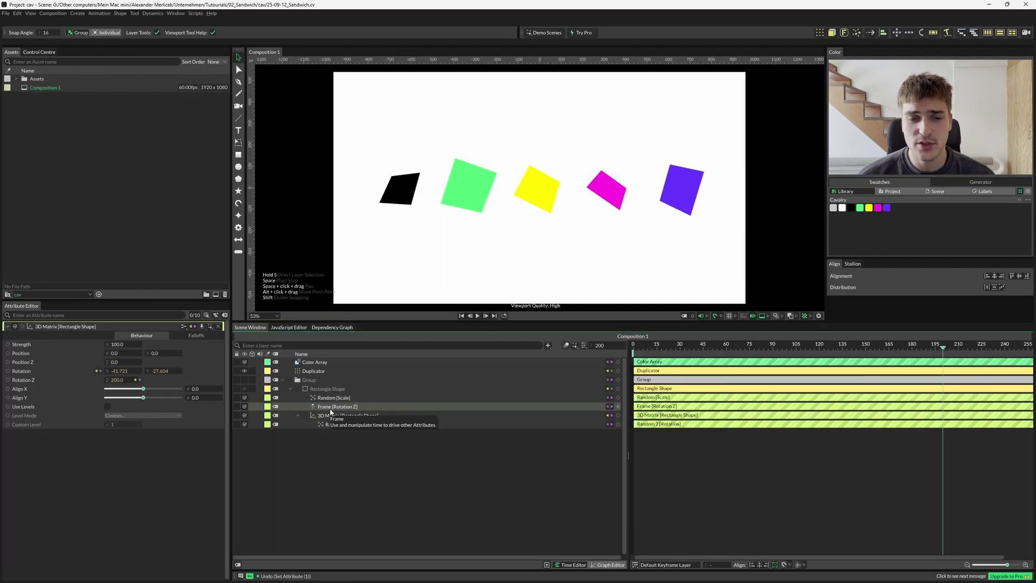
# Step: Set the Frame behaviour's strength to 300 and preview the faster rotation
pyautogui.click(331, 407)
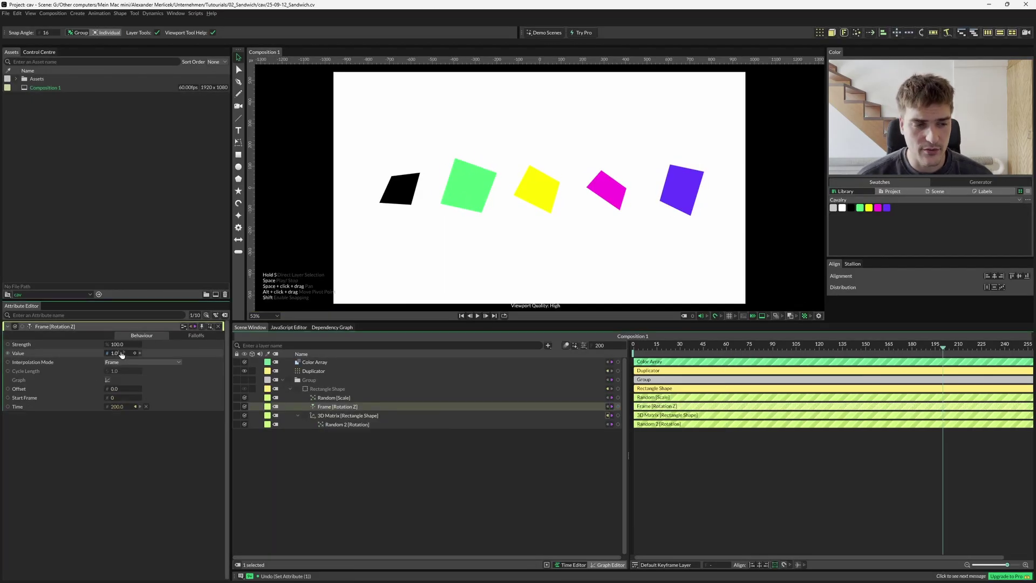
pyautogui.click(126, 344)
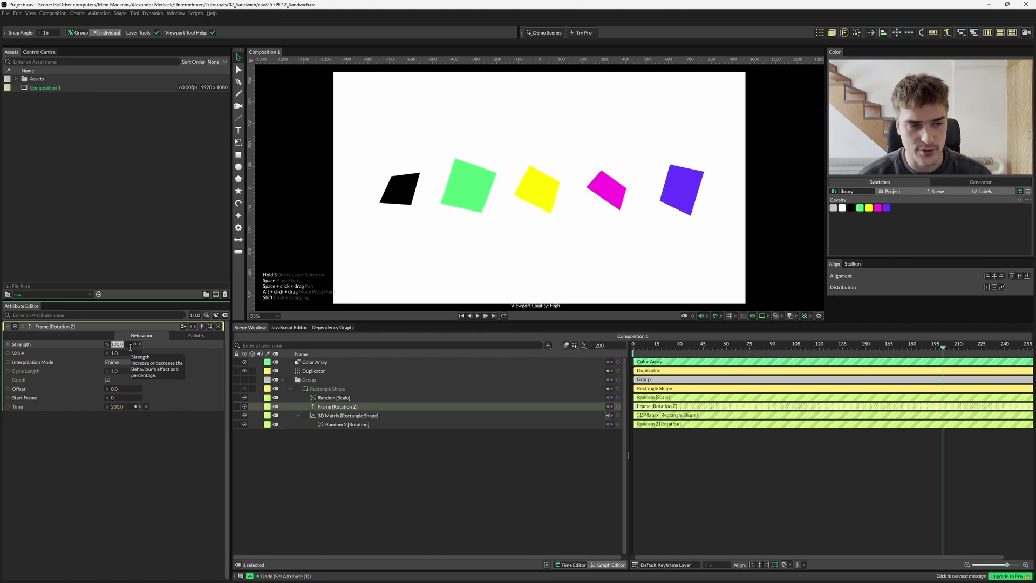
pyautogui.write('30')
pyautogui.press('Return')
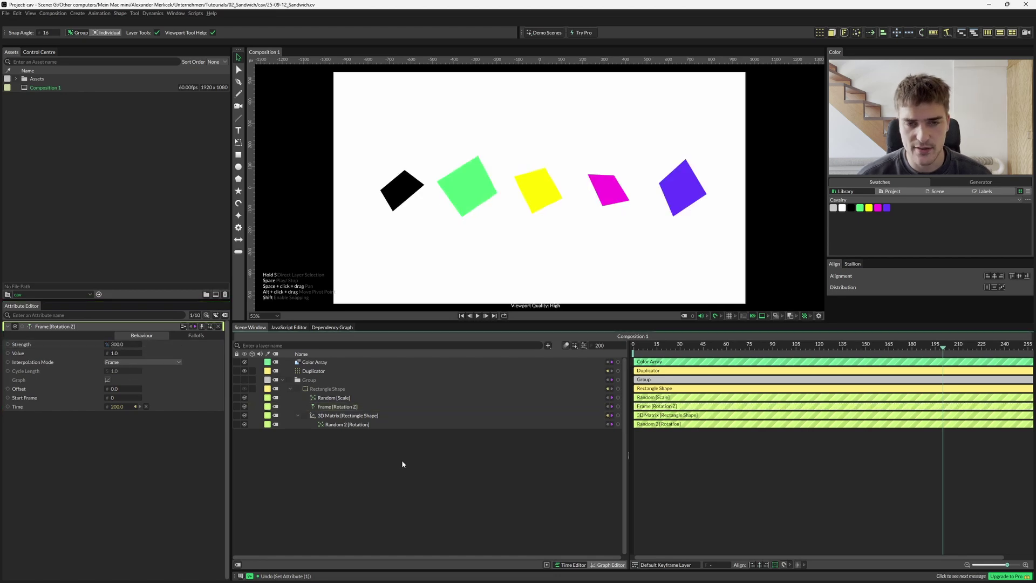
pyautogui.press('space')
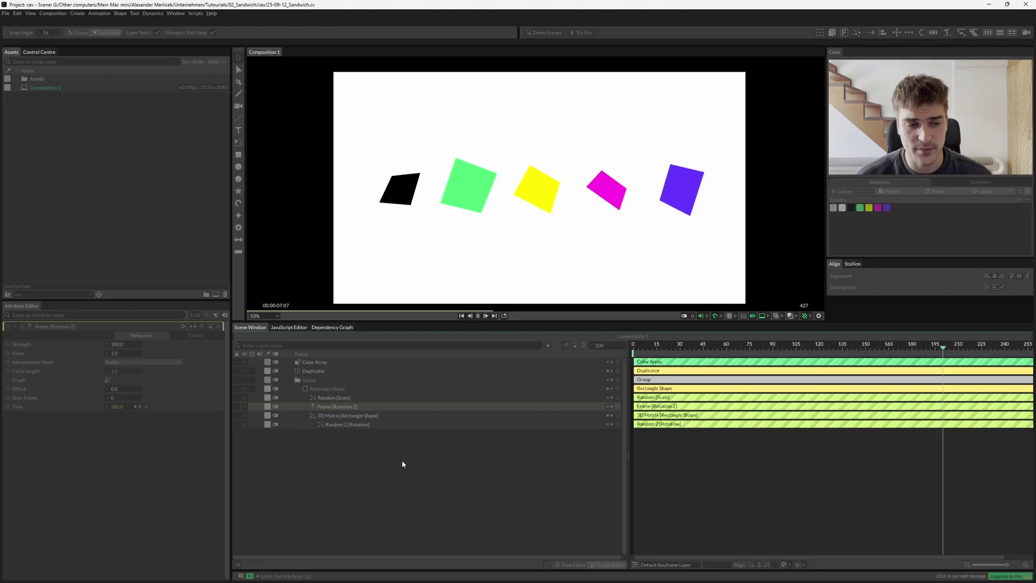
pyautogui.press('space')
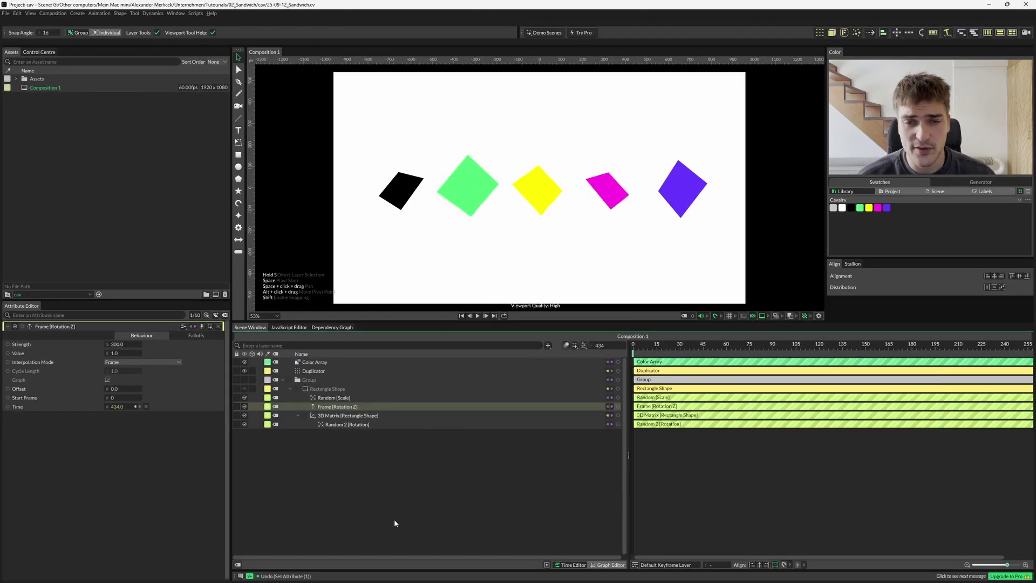
# Step: Add a Stagger behaviour to the Frame behaviour's Offset
pyautogui.rightClick(79, 387)
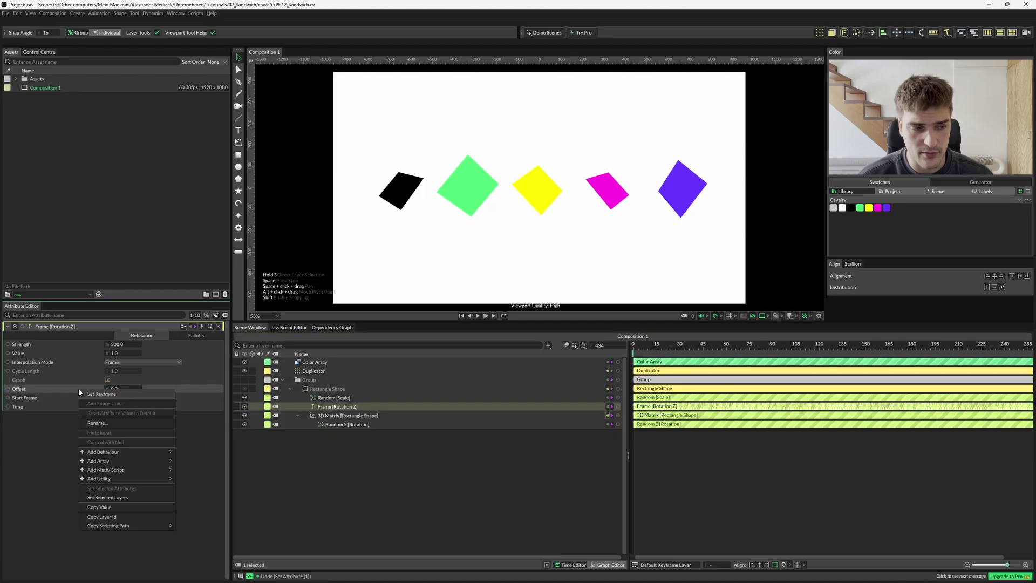
pyautogui.moveTo(143, 451)
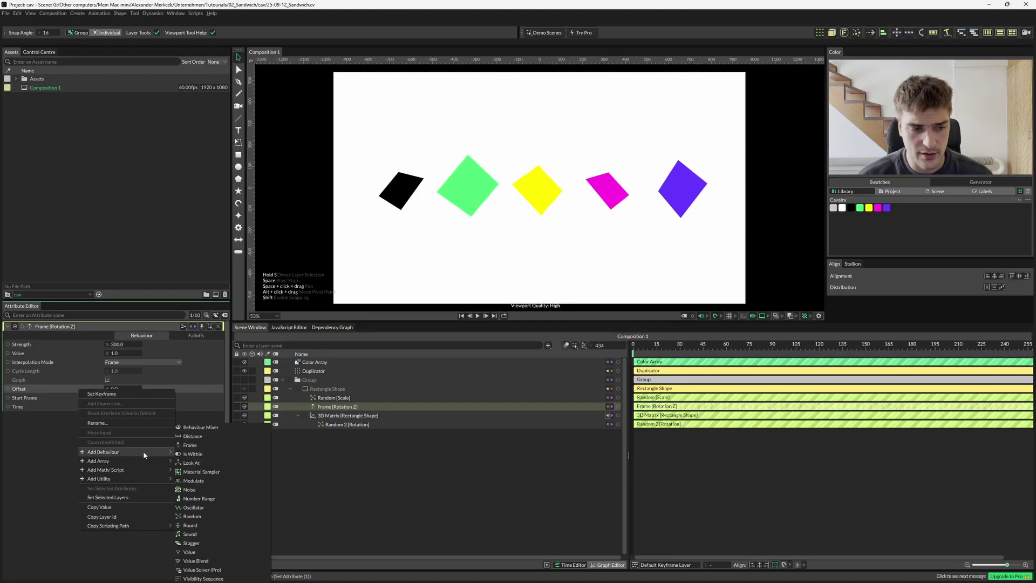
pyautogui.click(191, 543)
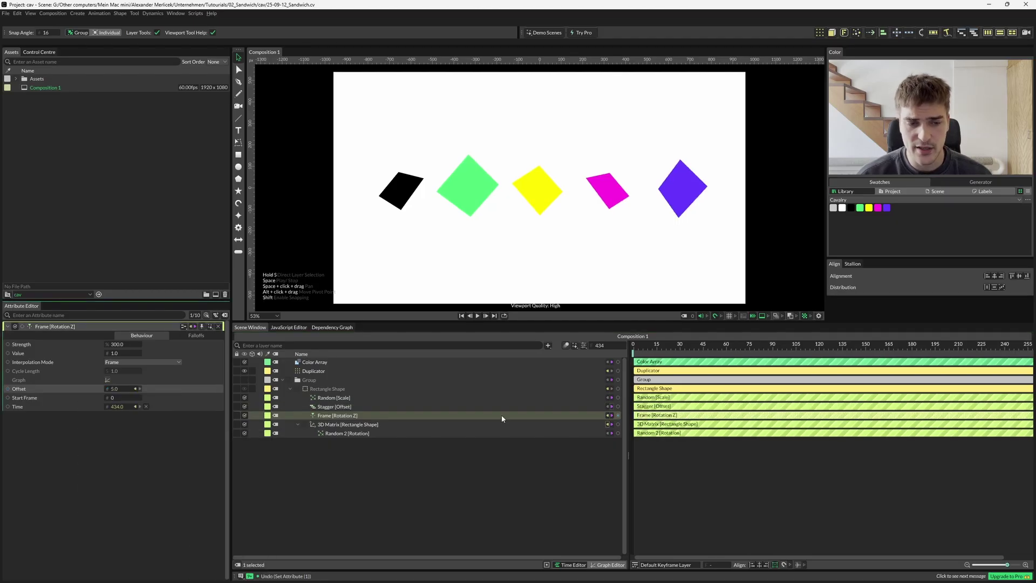
# Step: Set the Stagger behaviour's maximum to 68 and preview the offset rotations
pyautogui.click(332, 407)
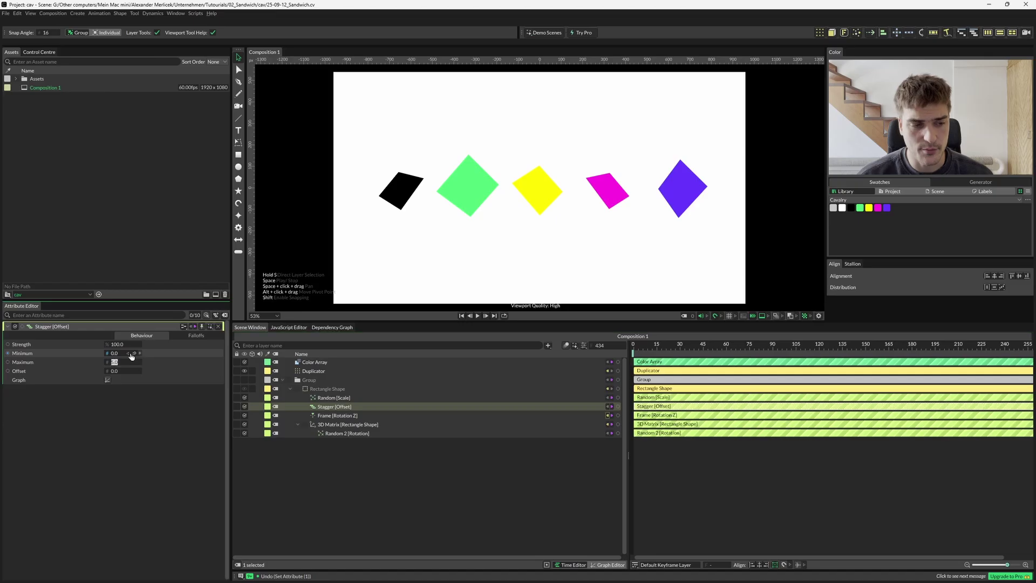
pyautogui.press('BackSpace')
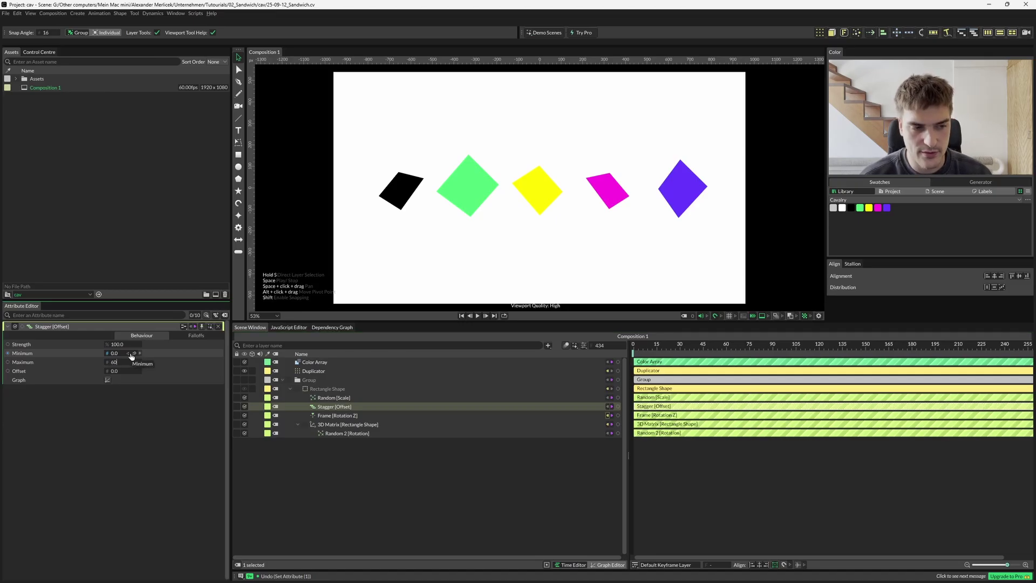
pyautogui.write('60')
pyautogui.press('Return')
pyautogui.moveTo(131, 361); pyautogui.dragTo(131, 362)
pyautogui.press('space')
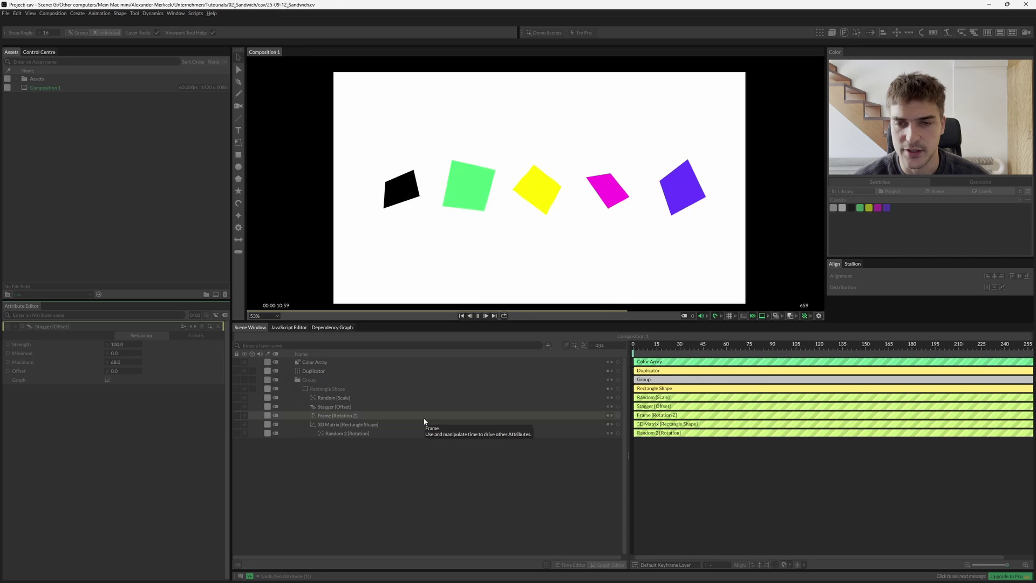
pyautogui.press('space')
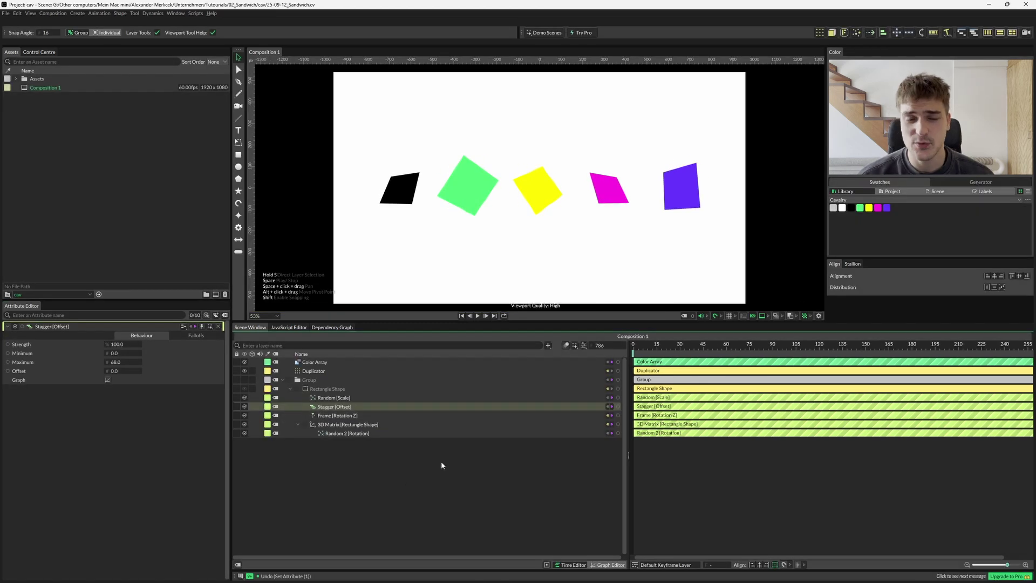
# Step: Nest the Stagger and Frame behaviours under the 3D Matrix in the layer hierarchy
pyautogui.moveTo(334, 406); pyautogui.dragTo(330, 425)
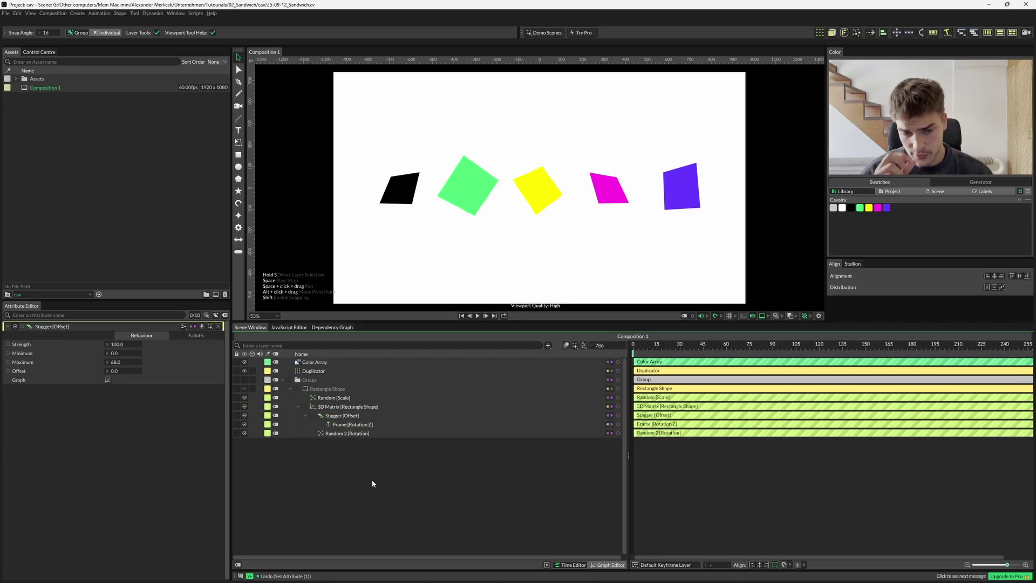
pyautogui.click(367, 487)
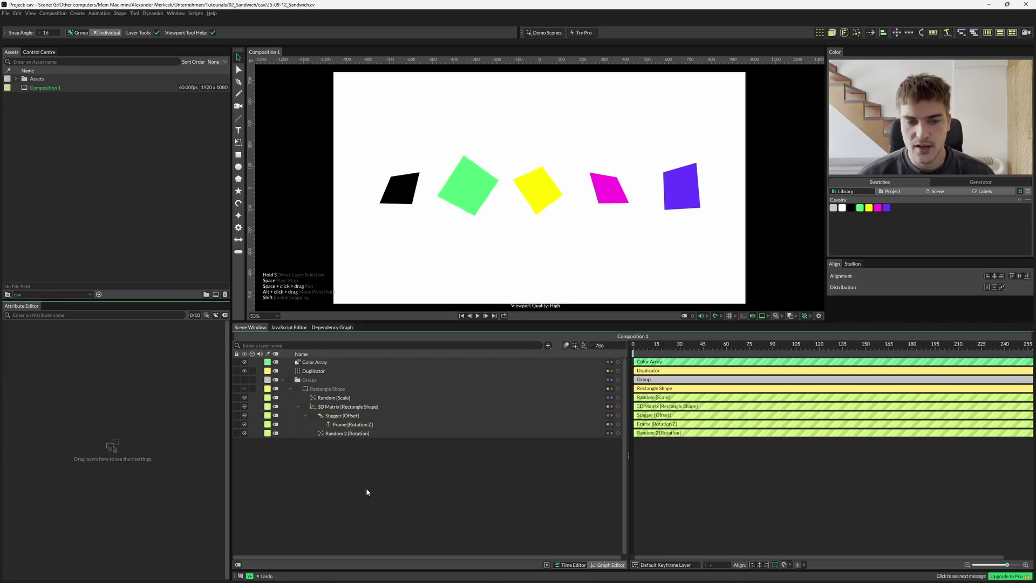
# Step: Set the Duplicator's linear distribution size to 1510
pyautogui.click(316, 371)
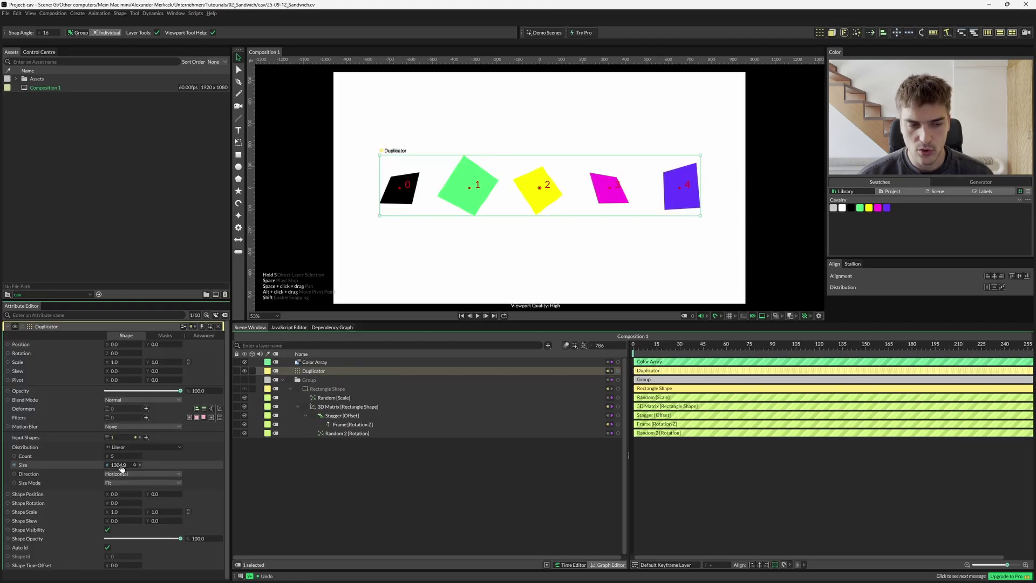
pyautogui.moveTo(121, 468)
pyautogui.mouseDown()
pyautogui.moveTo(59, 467)
pyautogui.moveTo(133, 468)
pyautogui.moveTo(121, 468)
pyautogui.mouseUp()
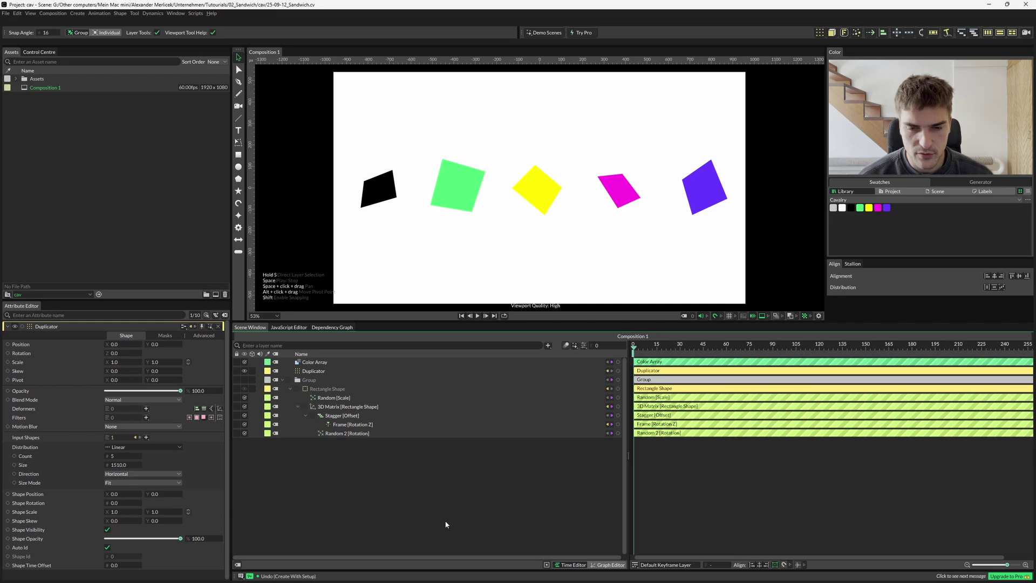
# Step: Add a Value behaviour to the composition
pyautogui.click(548, 345)
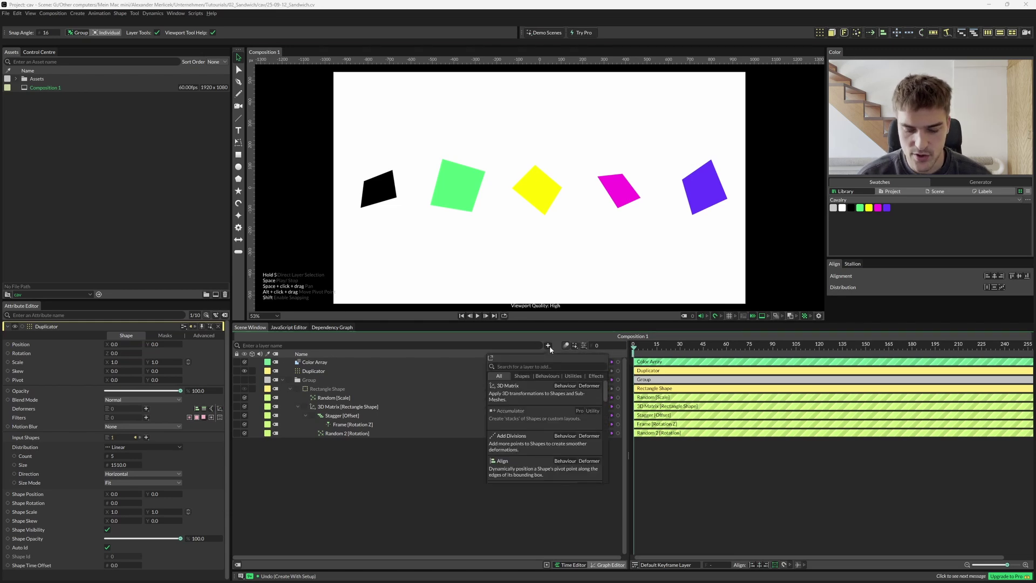
pyautogui.write('value')
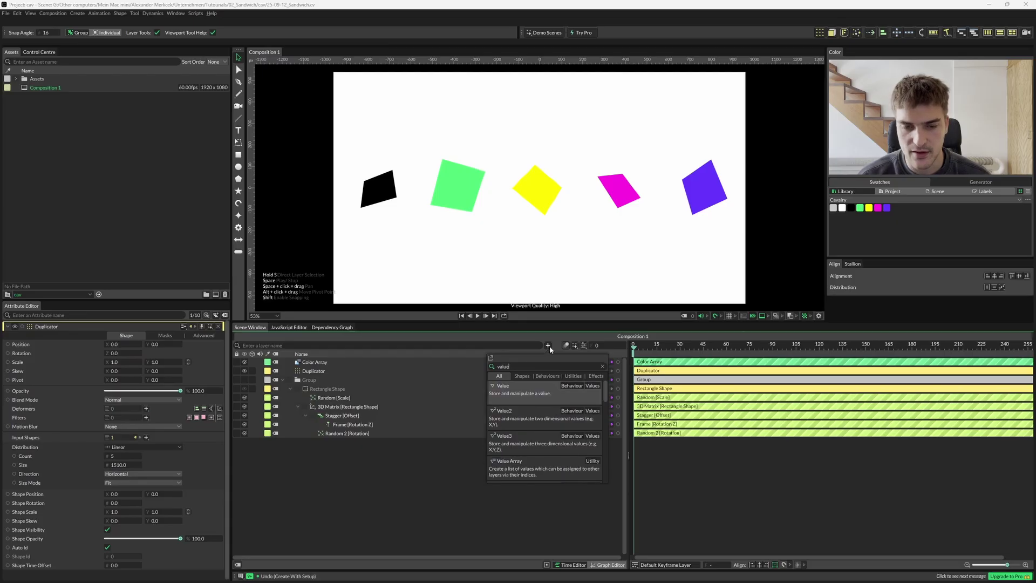
pyautogui.press('Return')
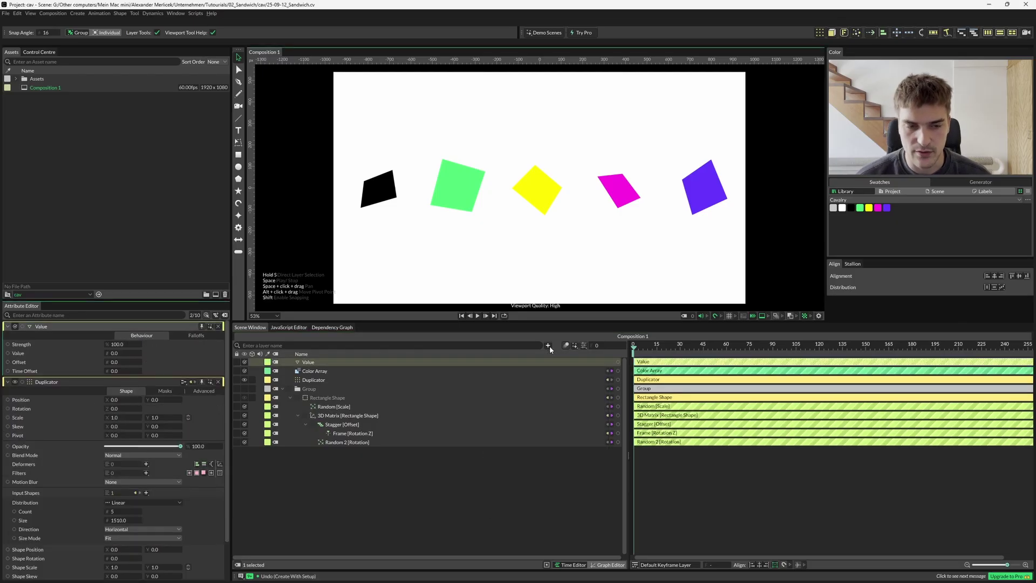
# Step: Keyframe the Value behaviour's Value at 0 on frame 0 and at 100 on frame 60
pyautogui.click(134, 353)
pyautogui.click(702, 348)
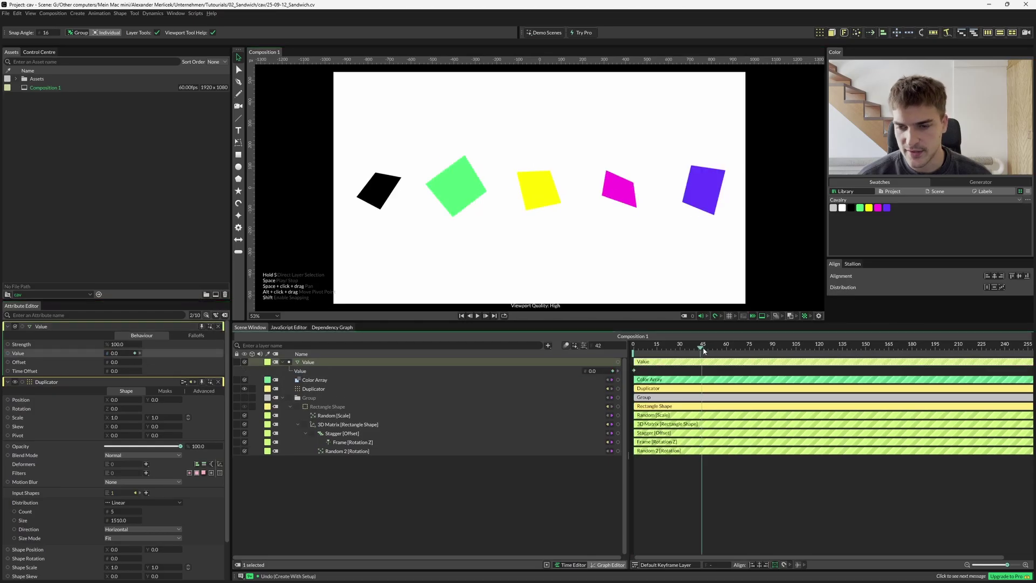
pyautogui.moveTo(703, 349); pyautogui.dragTo(727, 350)
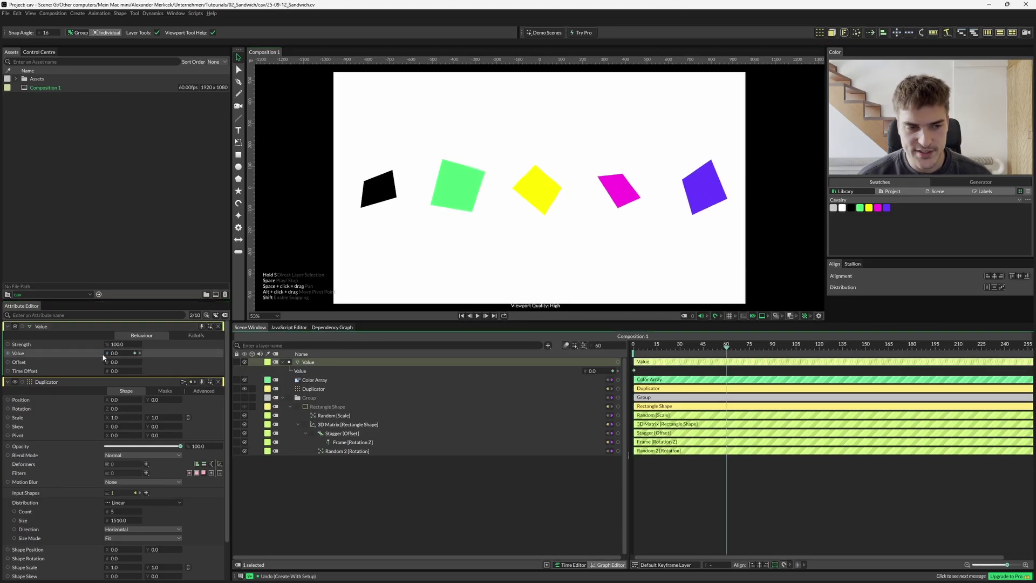
pyautogui.click(126, 353)
pyautogui.write('100')
pyautogui.press('Return')
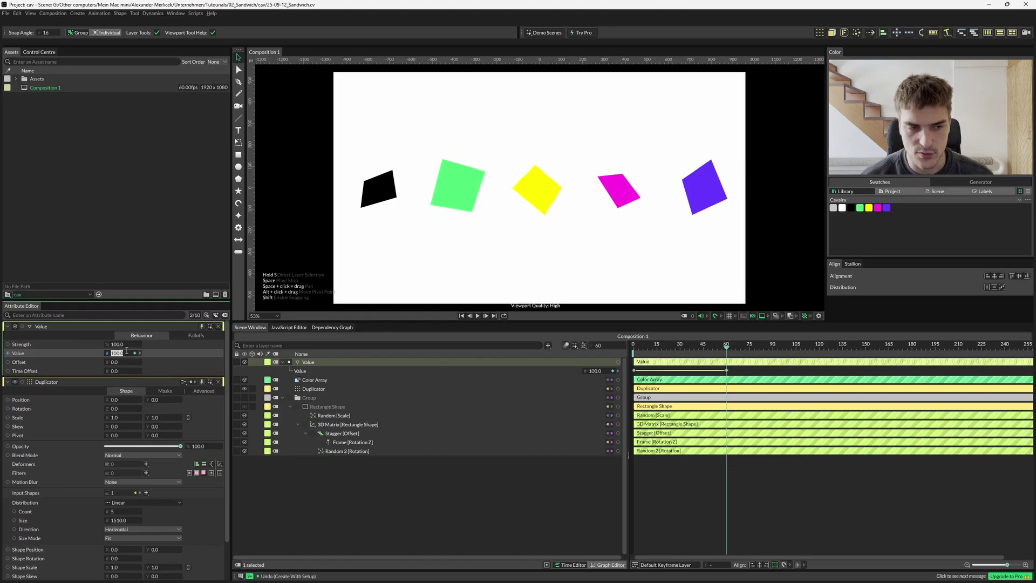
pyautogui.click(348, 477)
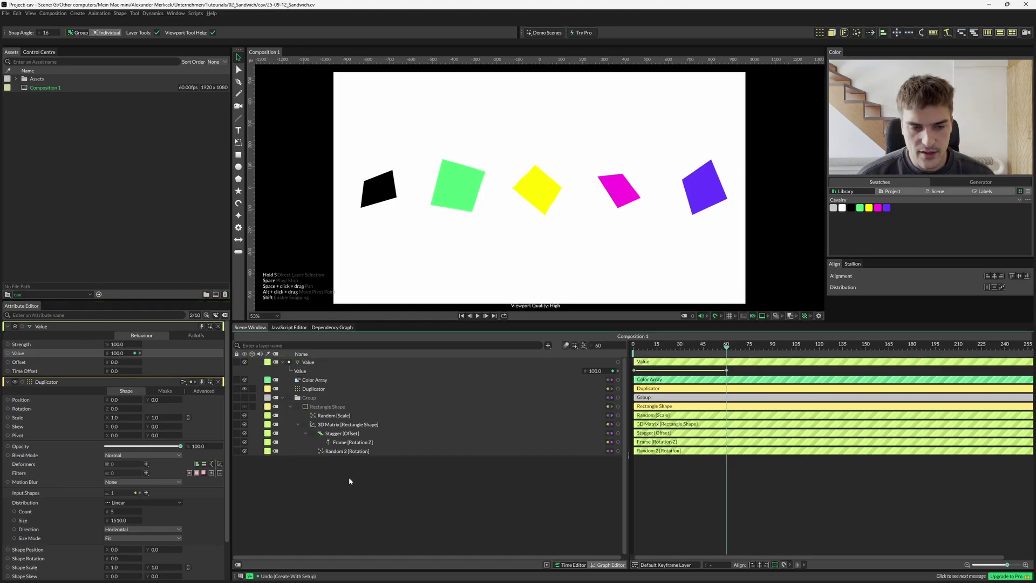
# Step: Connect the Value behaviour to the Strength of Random 2 [Rotation] and preview the tilt between frames 0 and 60
pyautogui.click(330, 452)
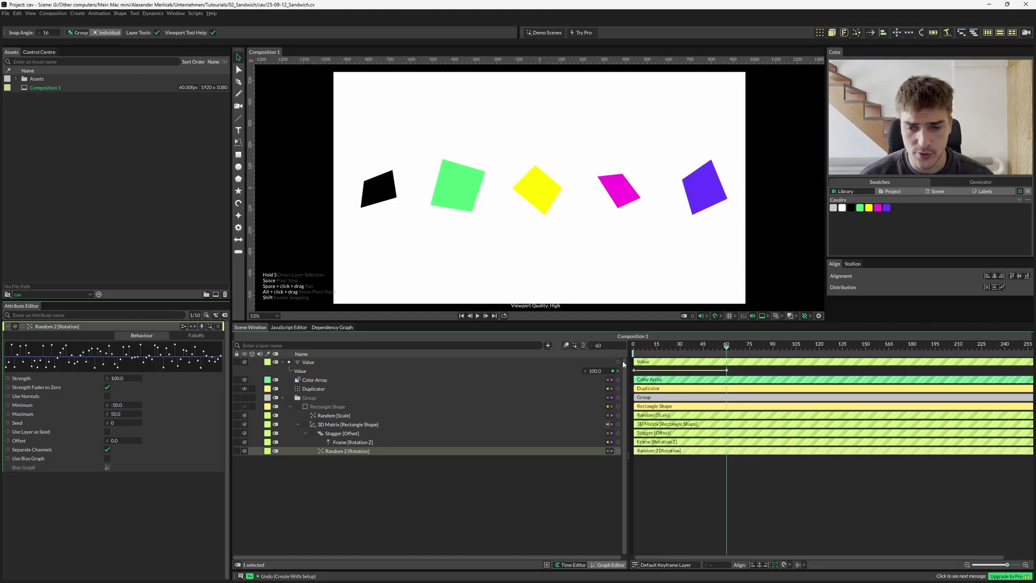
pyautogui.moveTo(723, 348)
pyautogui.mouseDown()
pyautogui.moveTo(698, 348)
pyautogui.moveTo(726, 349)
pyautogui.mouseUp()
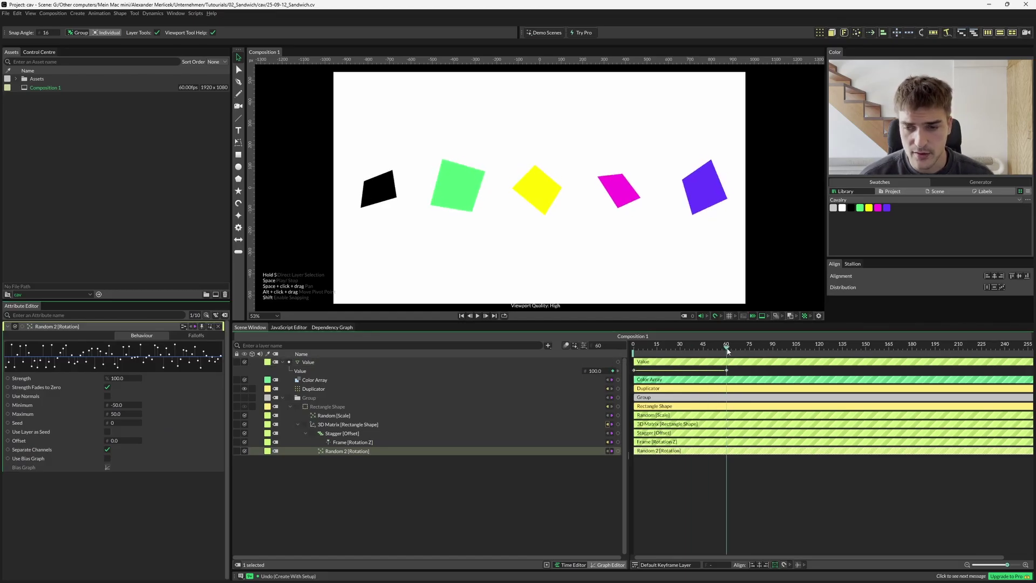
pyautogui.moveTo(617, 361); pyautogui.dragTo(120, 382)
pyautogui.moveTo(723, 347); pyautogui.dragTo(634, 354)
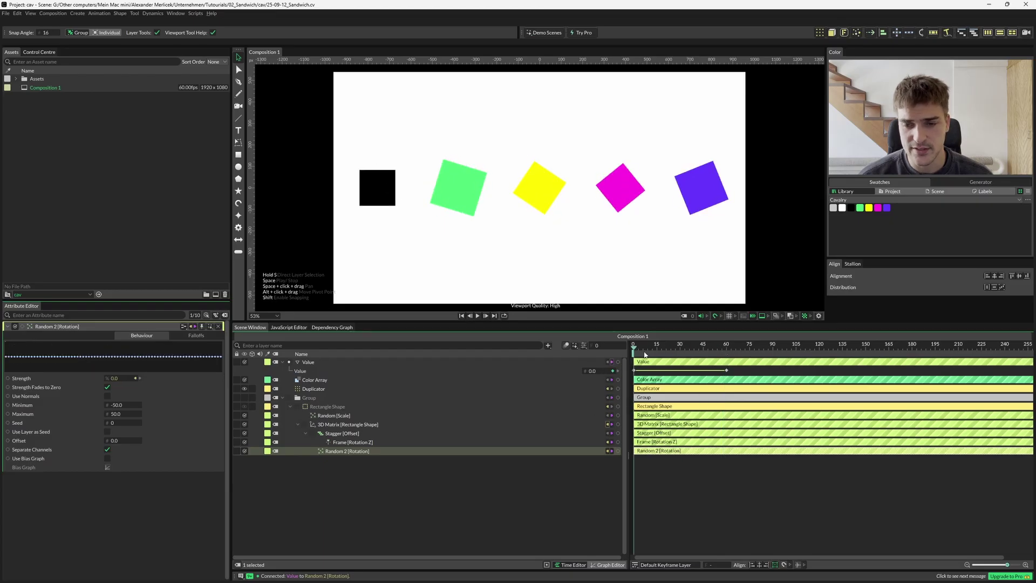
pyautogui.moveTo(641, 346); pyautogui.dragTo(728, 356)
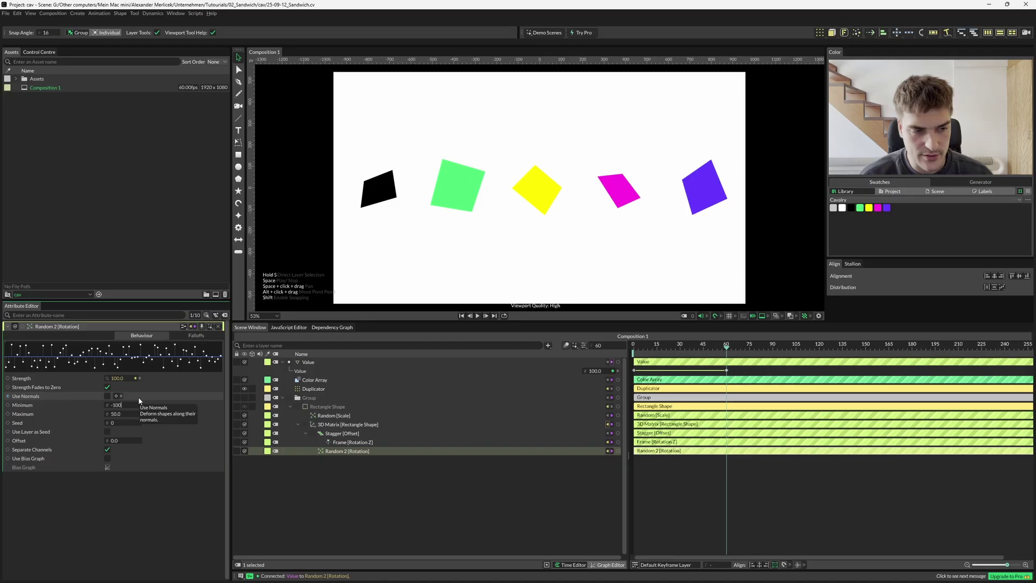
# Step: Set Random 2 [Rotation]'s minimum to -100 and maximum to 100, and preview the stronger tilt back to frame 0
pyautogui.press('Tab')
pyautogui.write('100')
pyautogui.click(591, 532)
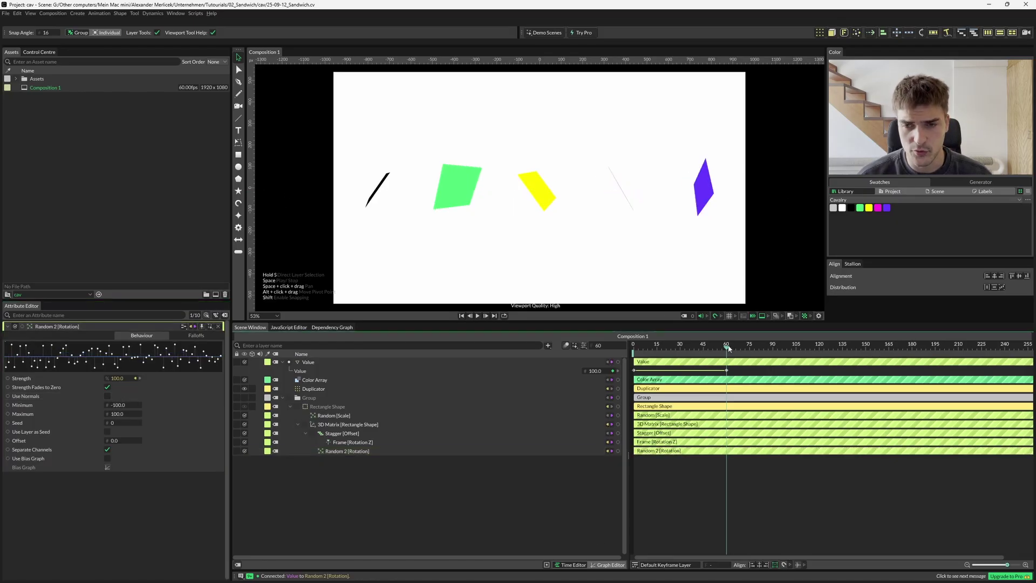
pyautogui.moveTo(728, 347); pyautogui.dragTo(633, 360)
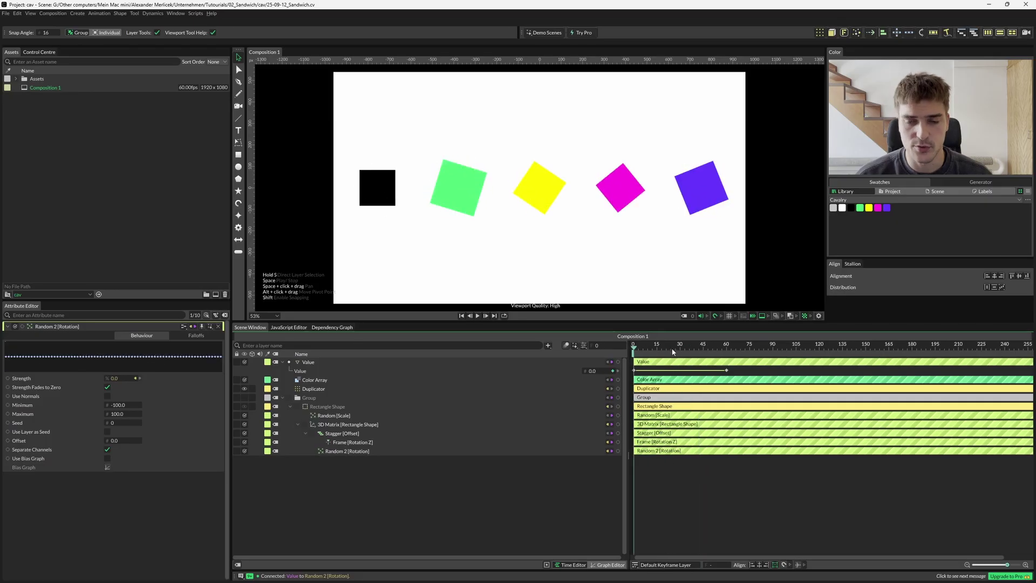
# Step: Connect the Value behaviour to the Strength of Random [Scale] and preview the scaling up to about frame 60
pyautogui.click(348, 424)
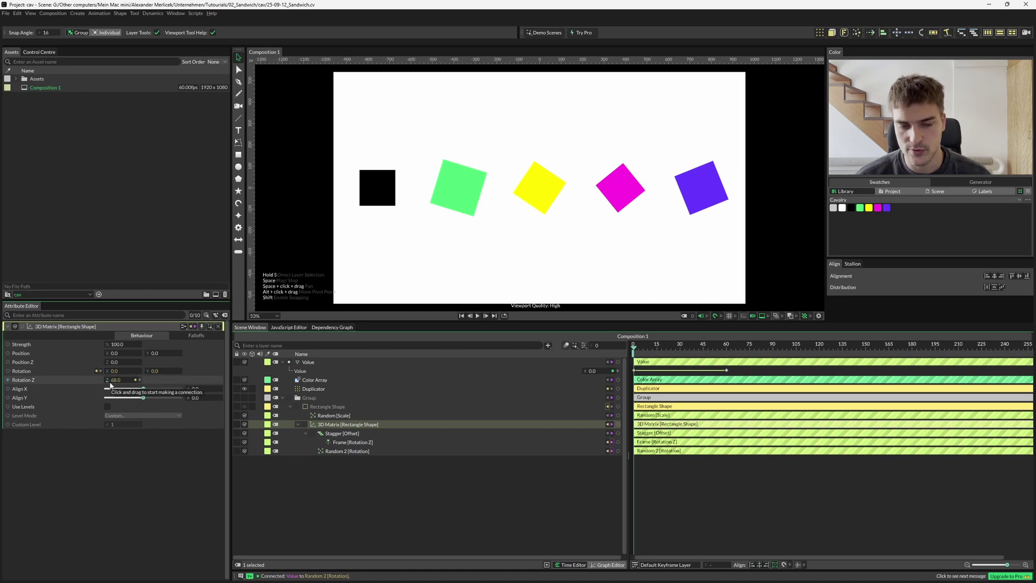
pyautogui.click(439, 498)
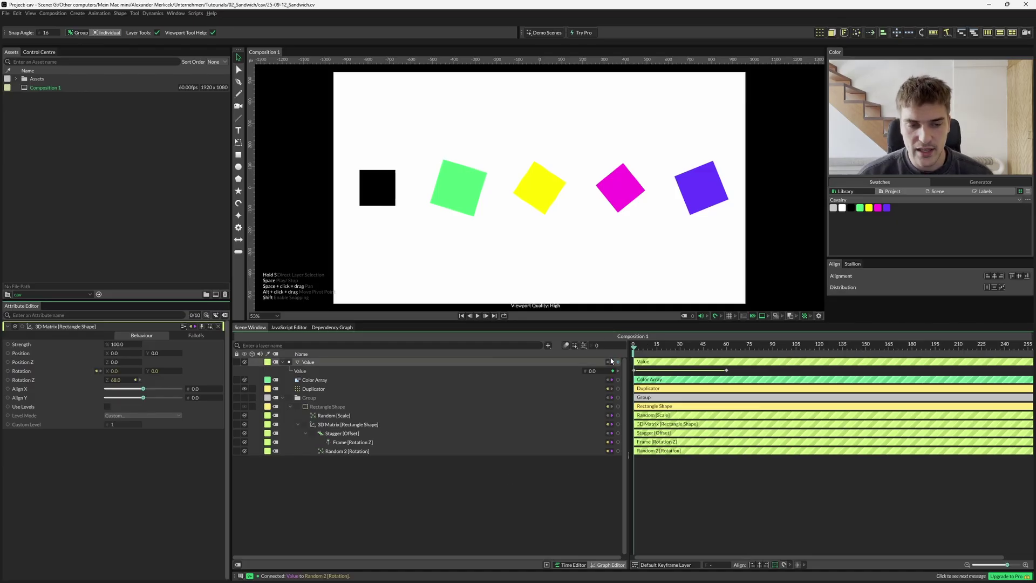
pyautogui.click(341, 417)
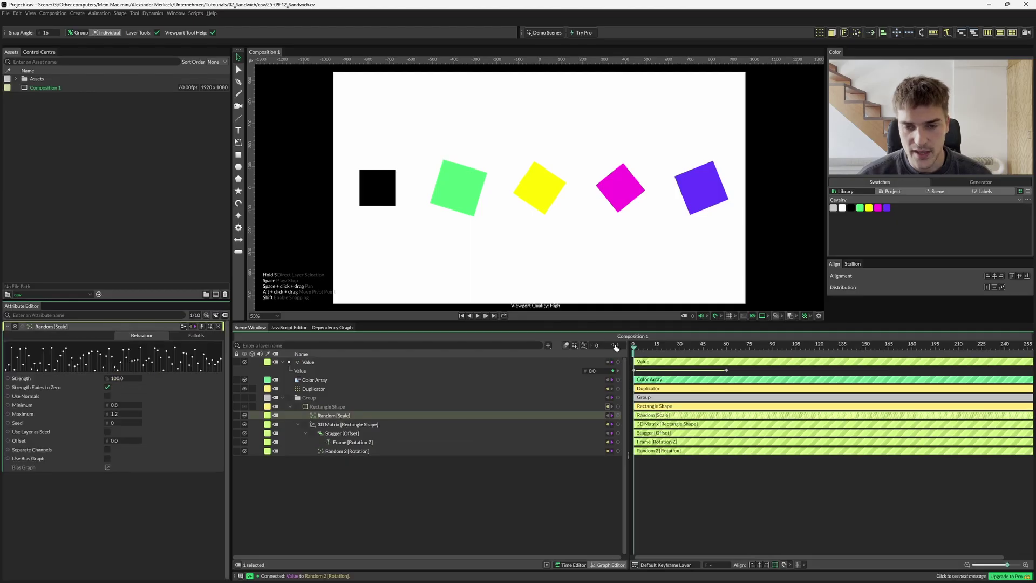
pyautogui.moveTo(619, 364); pyautogui.dragTo(120, 382)
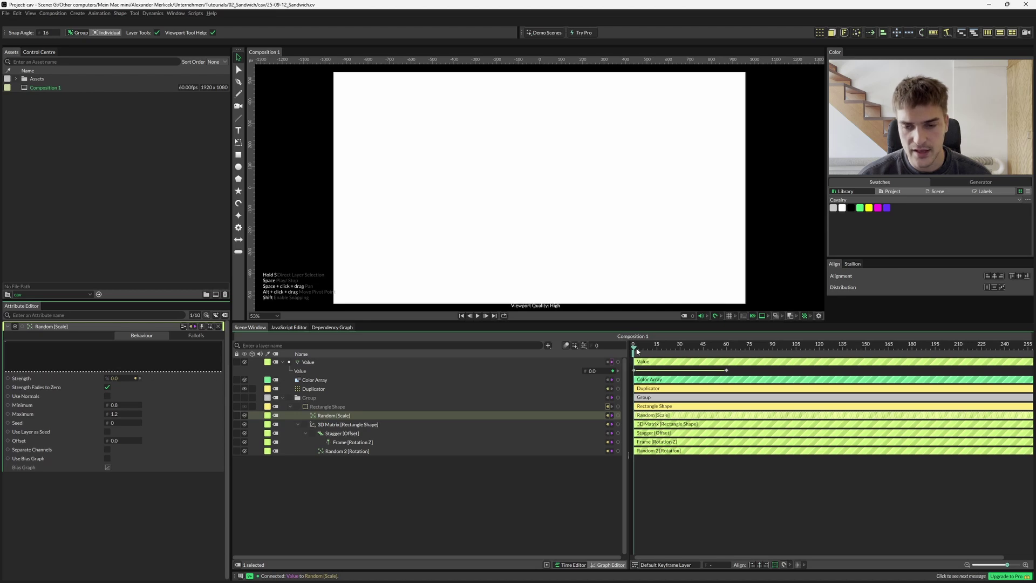
pyautogui.moveTo(638, 351); pyautogui.dragTo(728, 351)
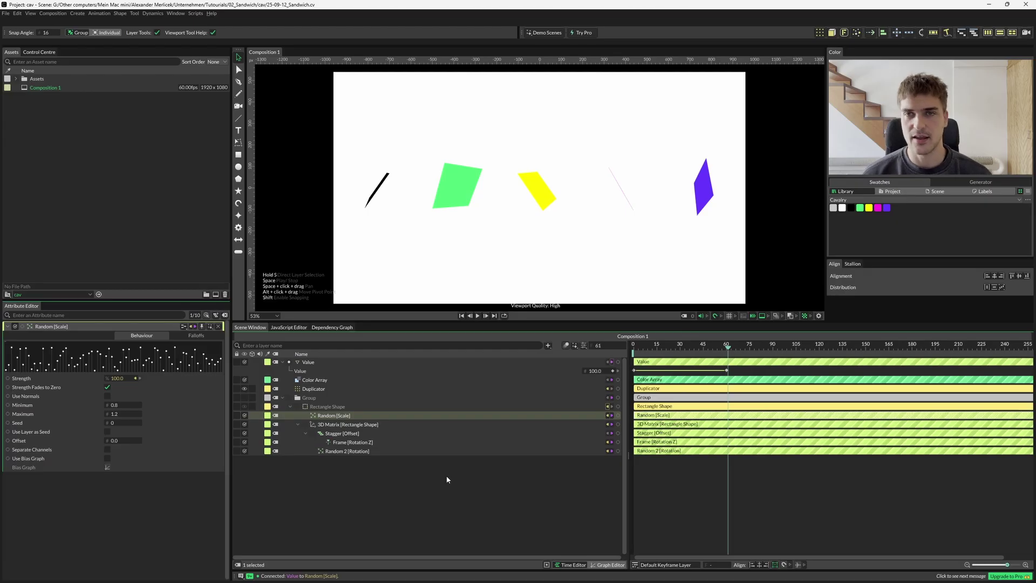
# Step: Add a +1 expression to both the X and Y scale of the Rectangle Shape
pyautogui.click(330, 408)
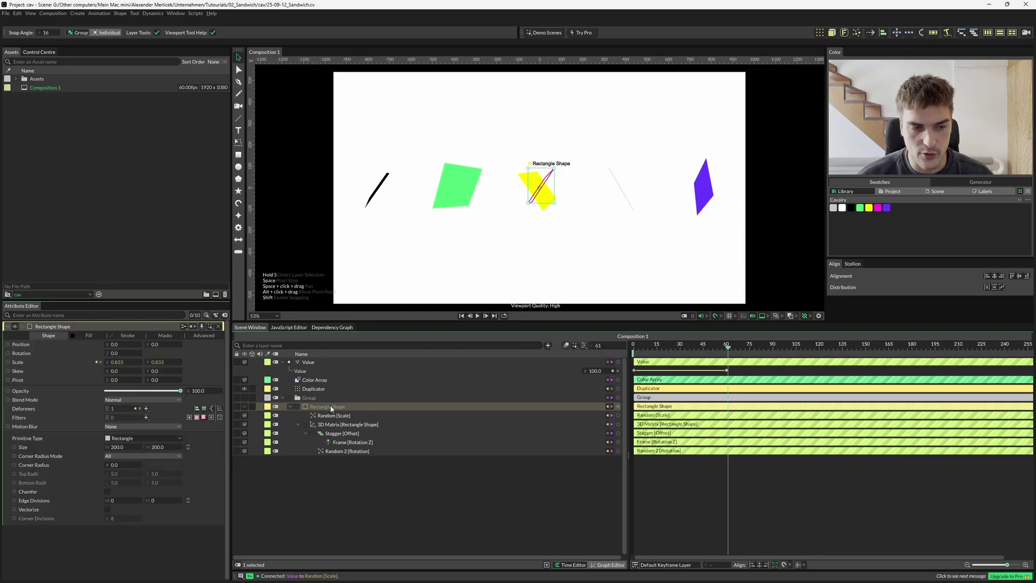
pyautogui.rightClick(54, 360)
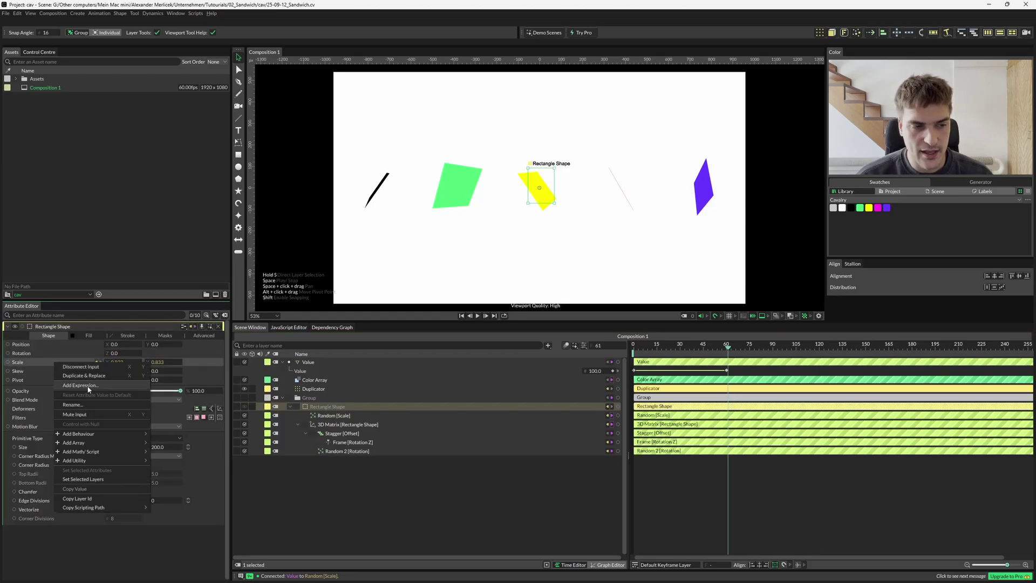
pyautogui.click(89, 385)
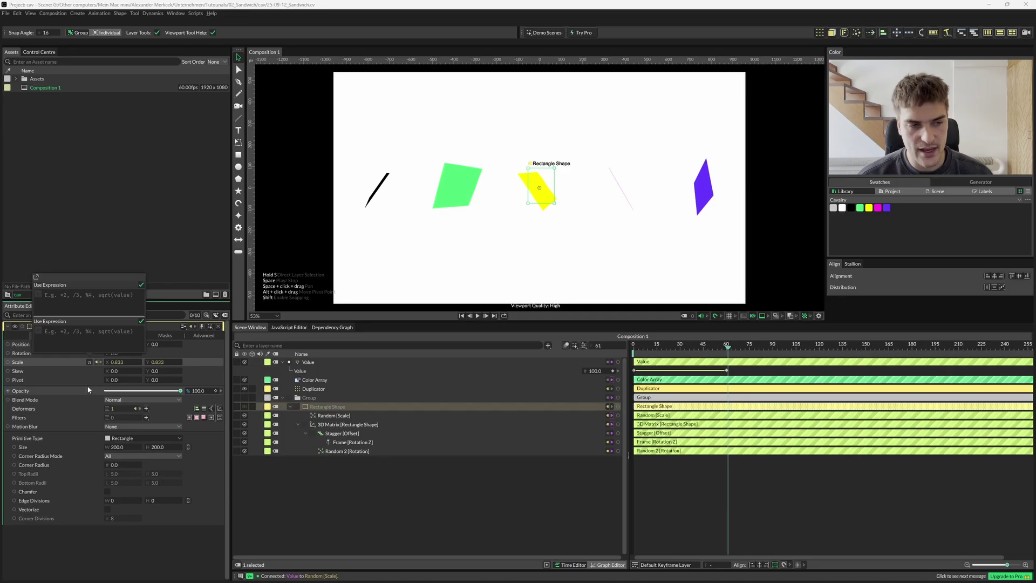
pyautogui.write('+1')
pyautogui.press('Tab')
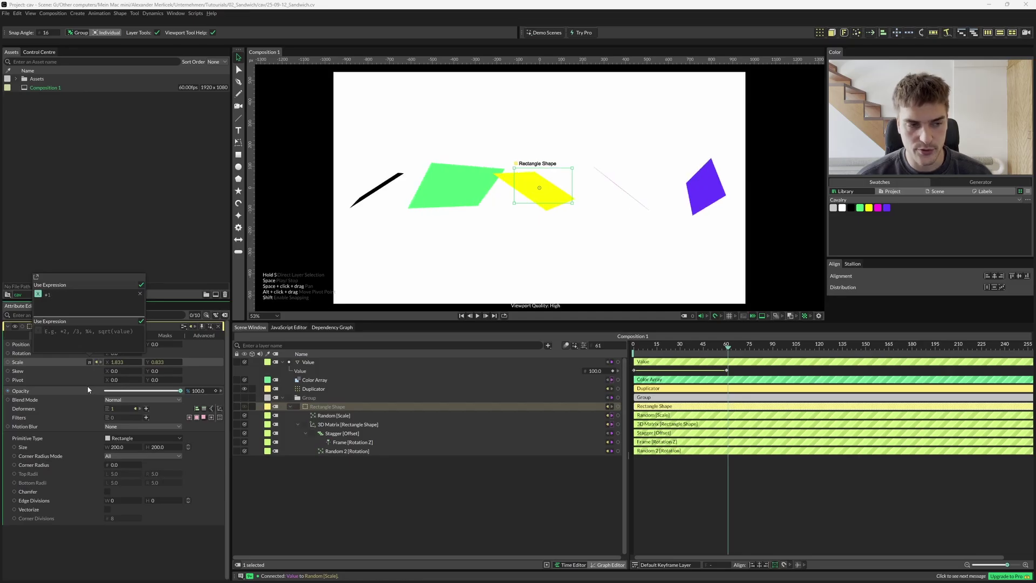
pyautogui.write('+1')
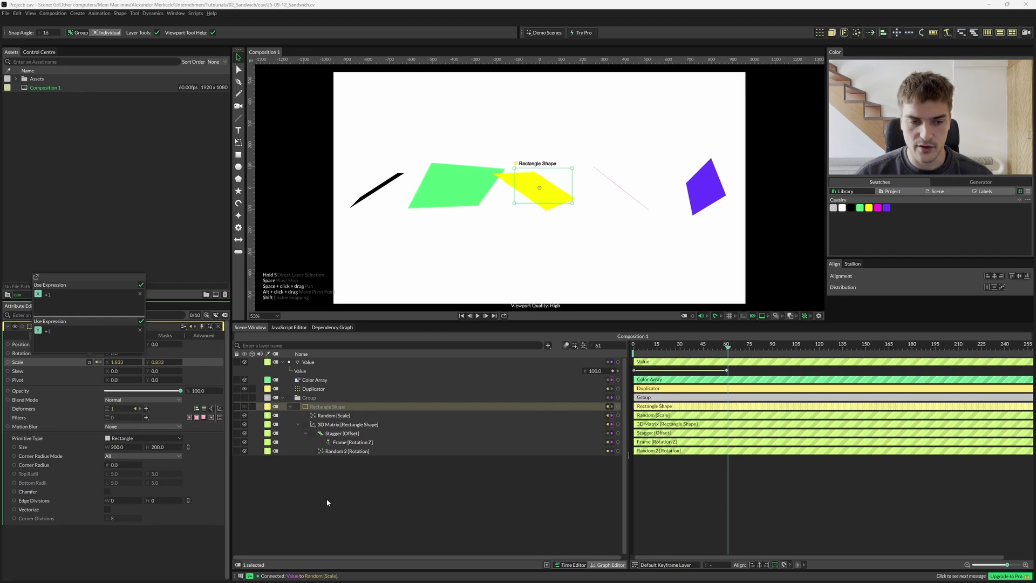
pyautogui.press('Return')
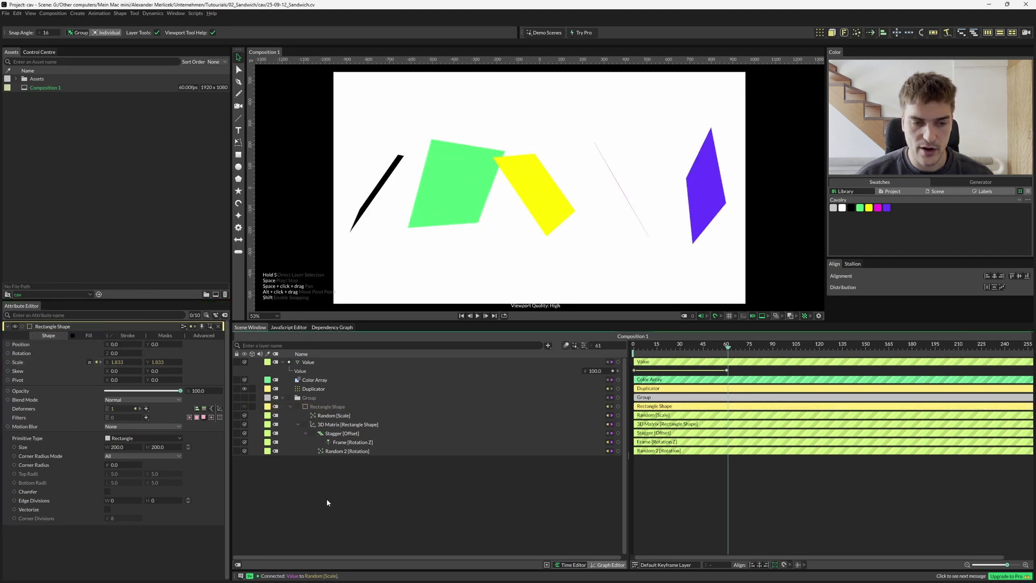
# Step: Set Random [Scale]'s minimum to -0.3 and maximum to 0.3, and preview the scaling between frames 0 and 60
pyautogui.click(333, 415)
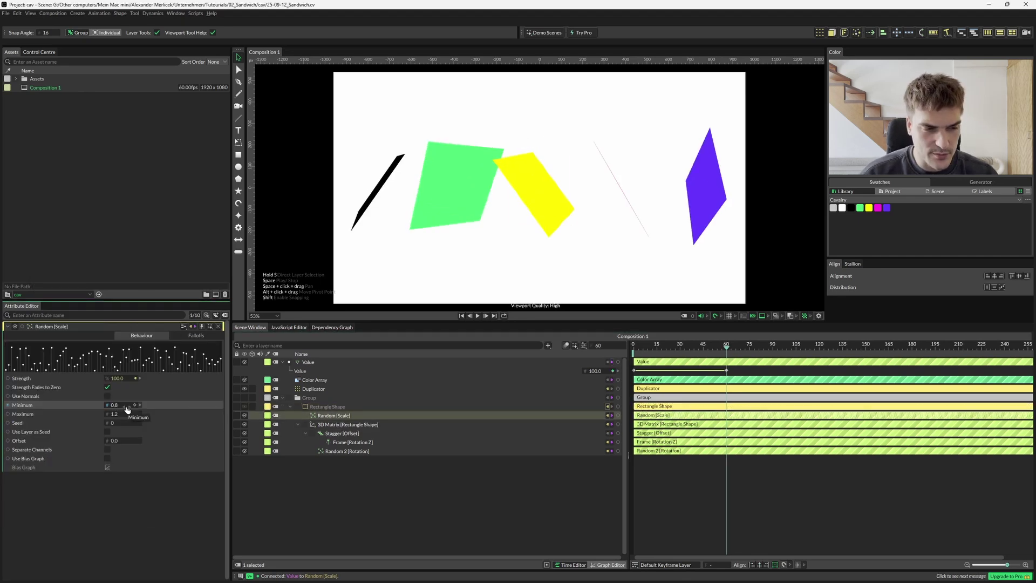
pyautogui.click(127, 407)
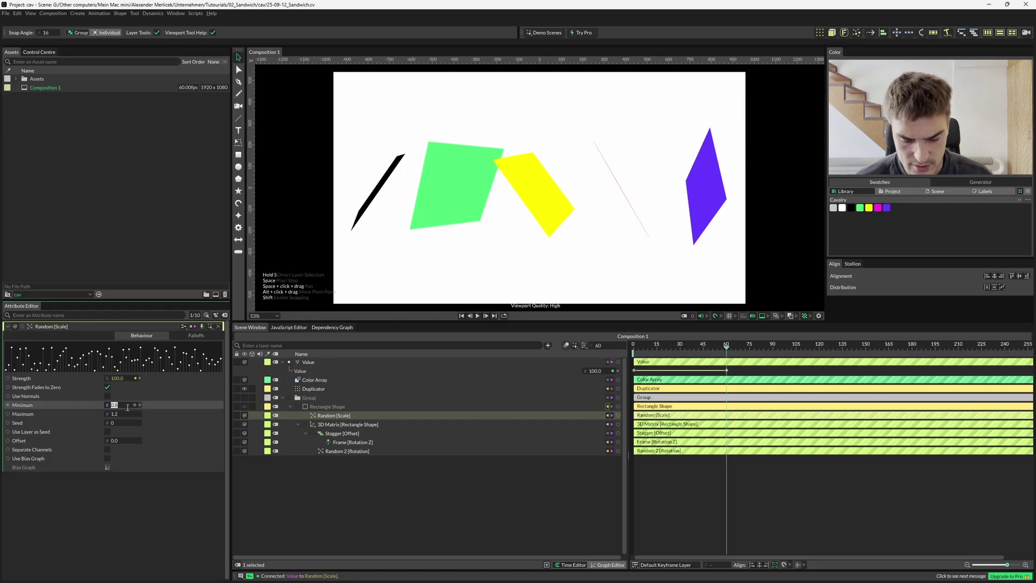
pyautogui.press('BackSpace')
pyautogui.write('-.3')
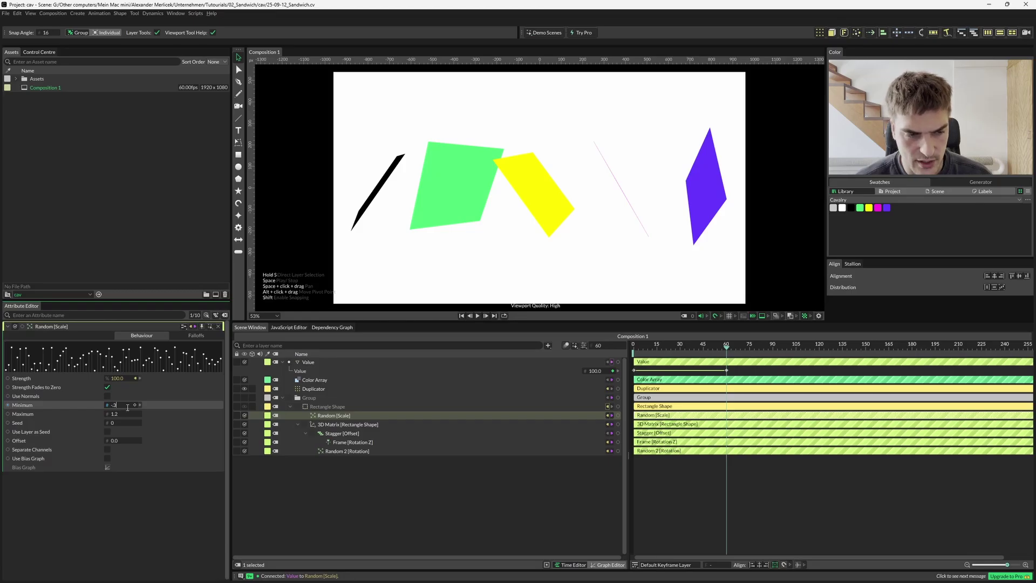
pyautogui.press('Tab')
pyautogui.write('0.3')
pyautogui.press('Return')
pyautogui.click(592, 347)
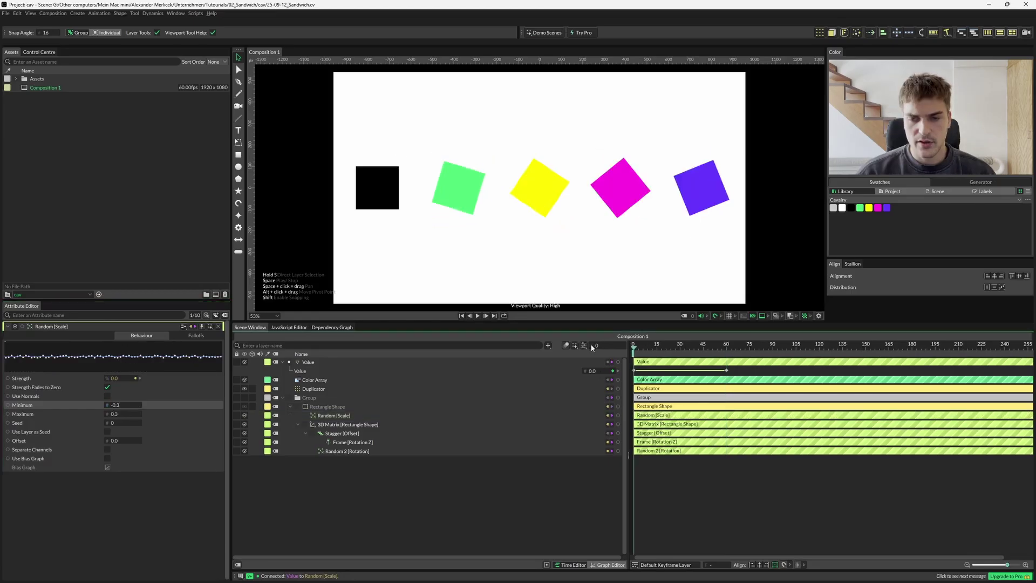
pyautogui.moveTo(637, 346); pyautogui.dragTo(727, 346)
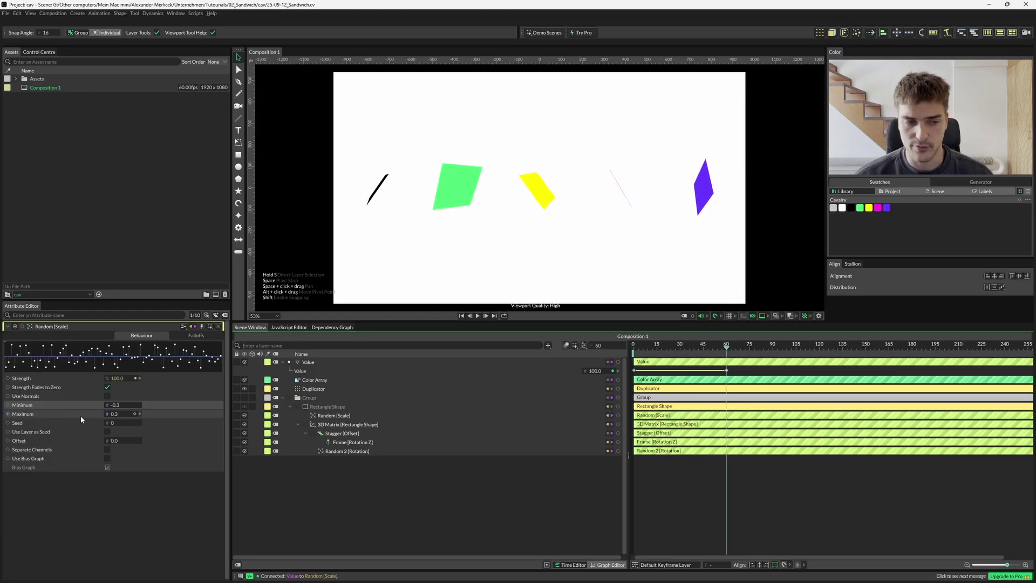
pyautogui.click(634, 346)
pyautogui.moveTo(633, 349)
pyautogui.mouseDown()
pyautogui.moveTo(725, 356)
pyautogui.moveTo(623, 353)
pyautogui.mouseUp()
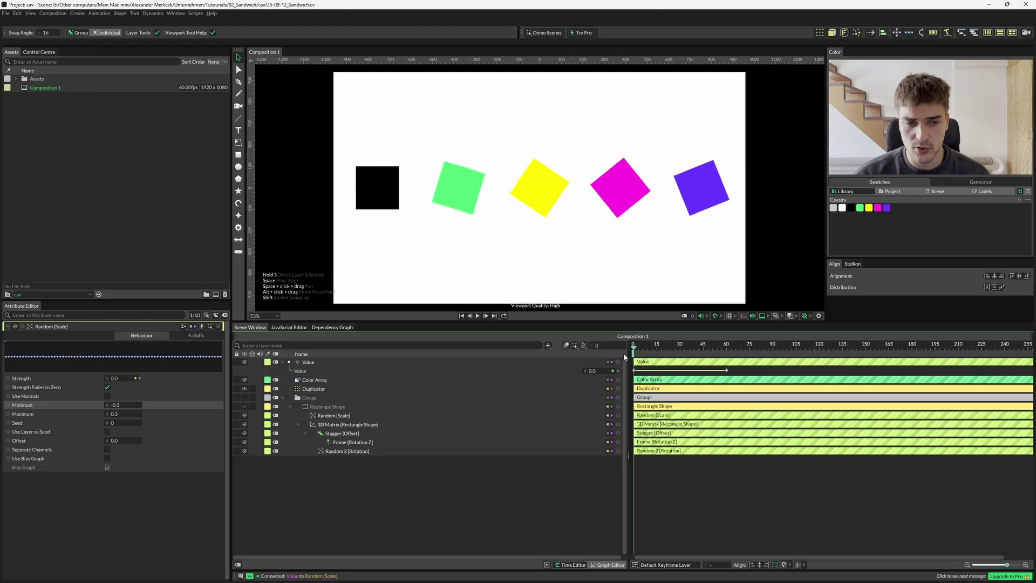
# Step: Try a Duplicator distribution size of 1638, and connect the Value behaviour to that size and preview it up to frame 60
pyautogui.click(314, 388)
pyautogui.doubleClick(118, 465)
pyautogui.write('1280')
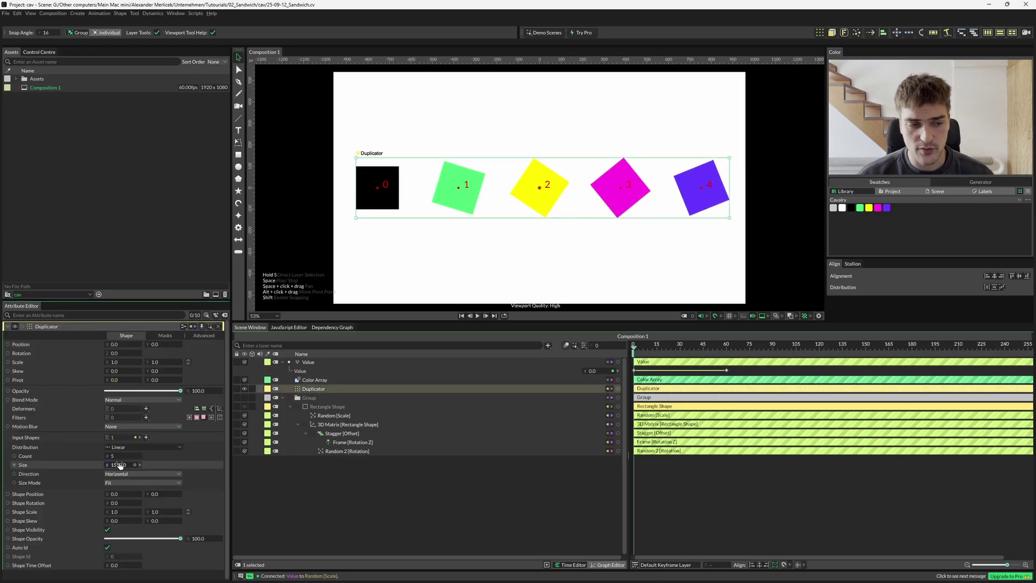
pyautogui.press('Return')
pyautogui.moveTo(118, 464)
pyautogui.mouseDown()
pyautogui.moveTo(54, 465)
pyautogui.moveTo(135, 464)
pyautogui.mouseUp()
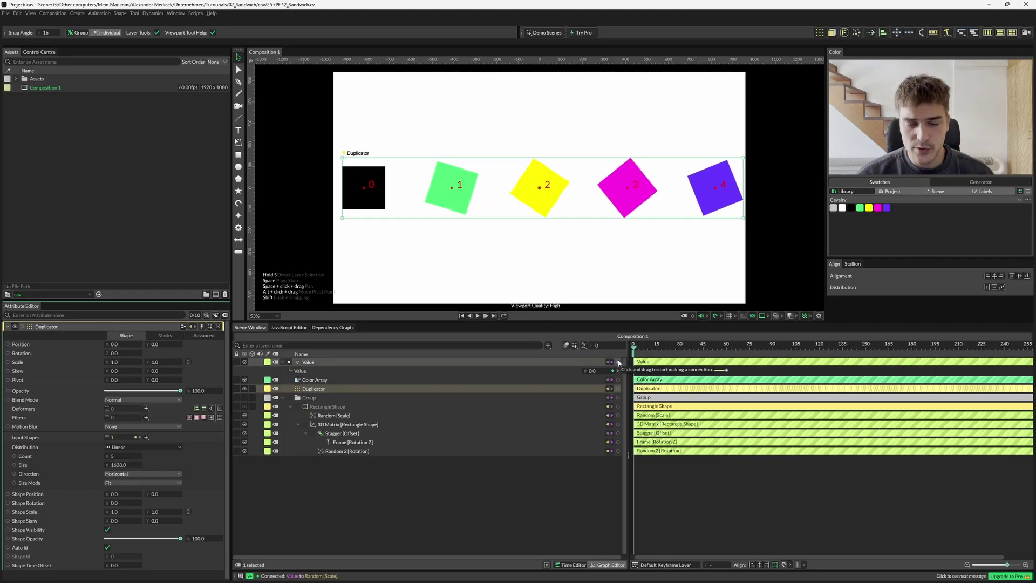
pyautogui.moveTo(619, 362); pyautogui.dragTo(121, 465)
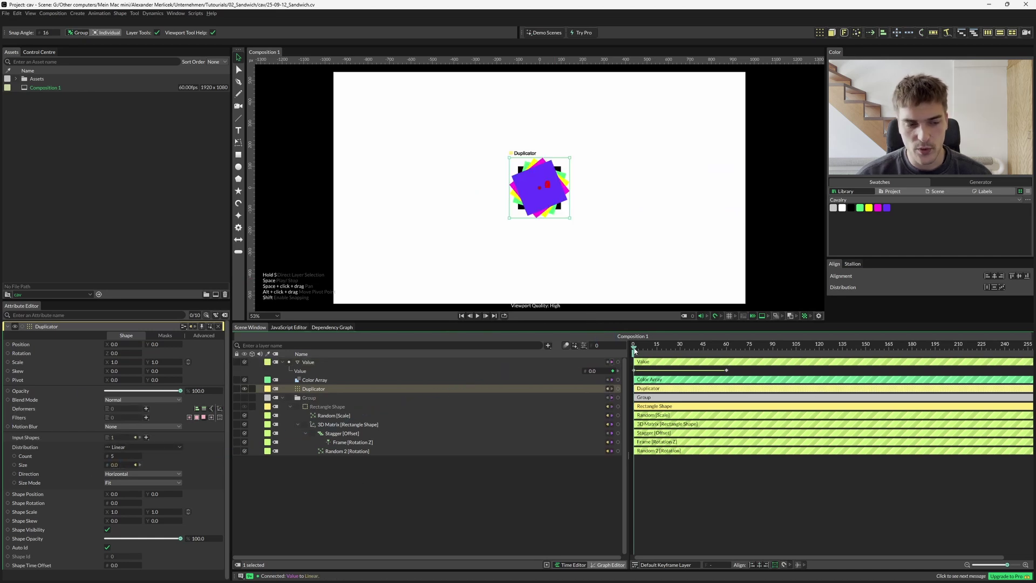
pyautogui.moveTo(635, 351); pyautogui.dragTo(727, 370)
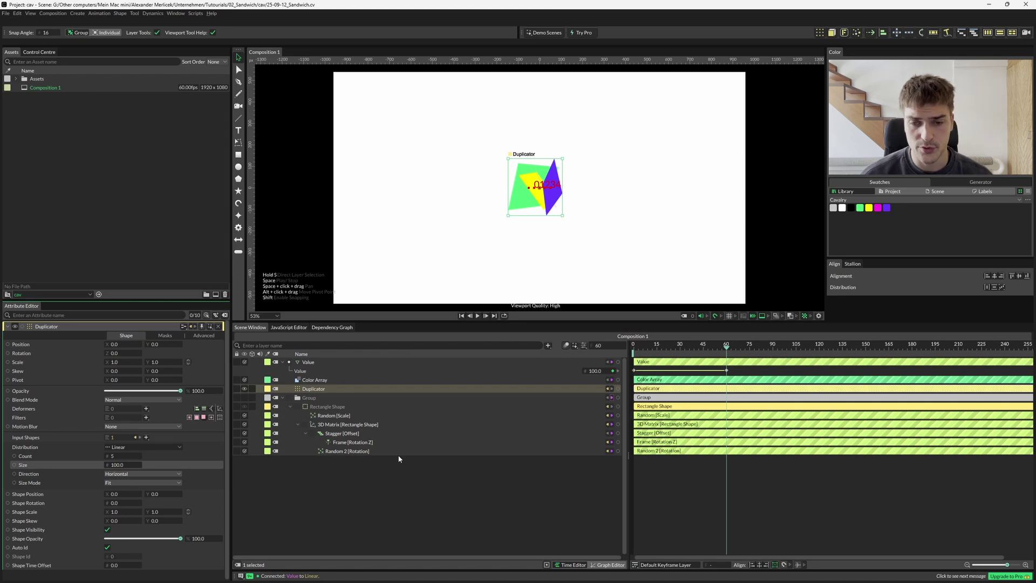
# Step: Add a Number Range behaviour and connect the Value behaviour to its Value input
pyautogui.press('Tab')
pyautogui.write('number')
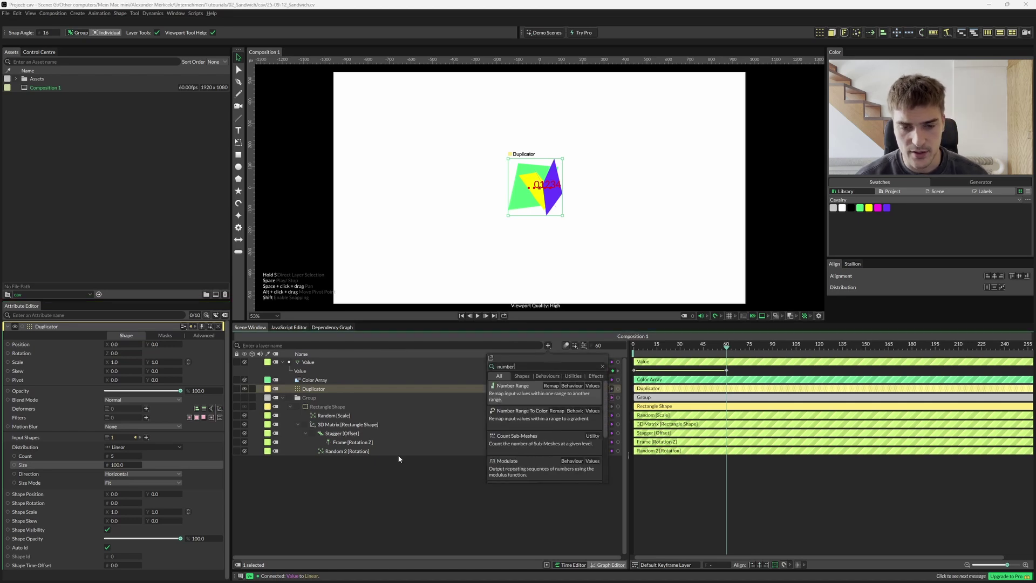
pyautogui.press('Return')
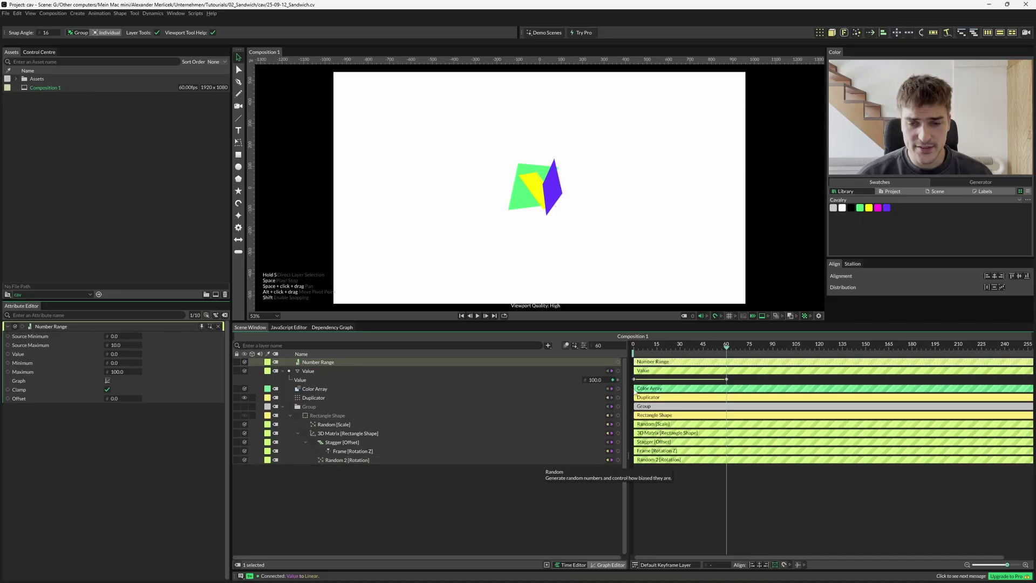
pyautogui.moveTo(618, 370); pyautogui.dragTo(18, 356)
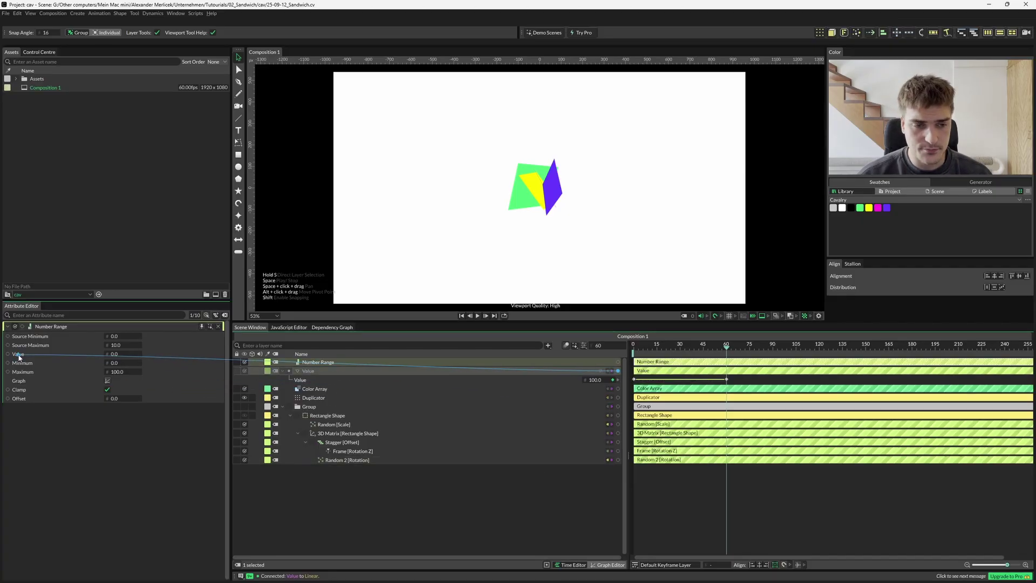
# Step: Rename the Value behaviour as Main Driver
pyautogui.doubleClick(318, 369)
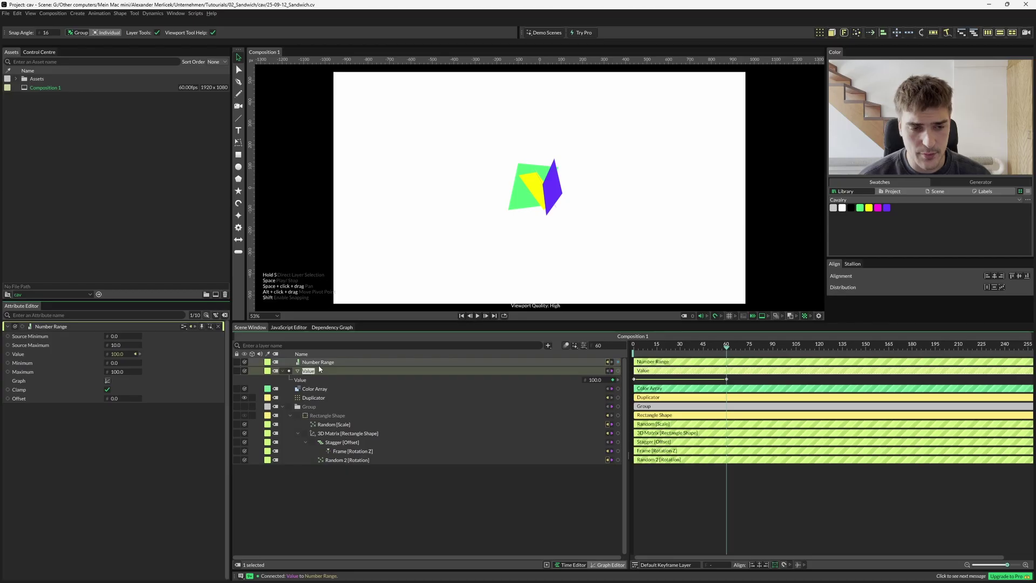
pyautogui.write('Min')
pyautogui.write('ain Driver')
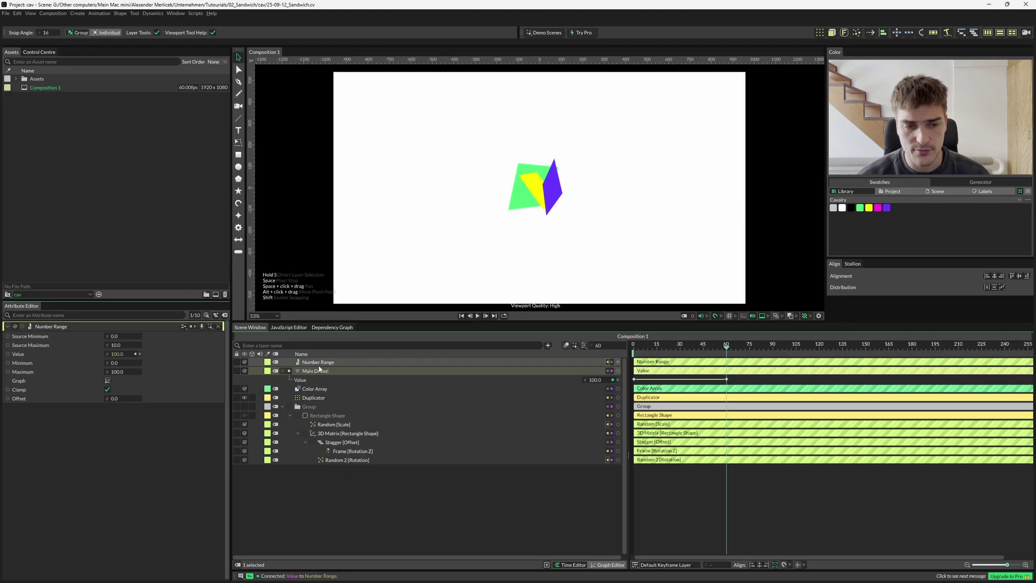
pyautogui.press('Return')
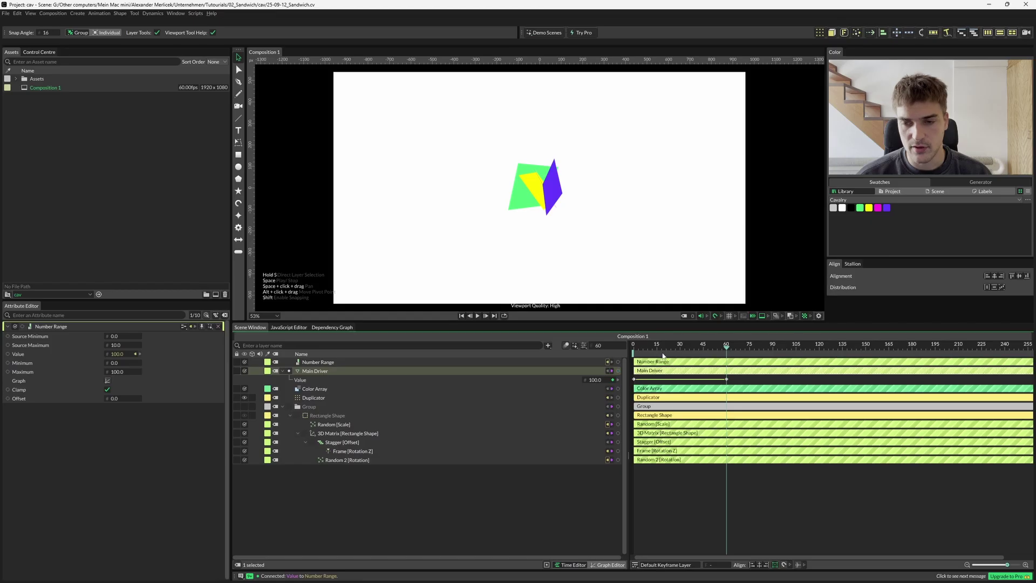
# Step: Set the Number Range's source maximum to 100 and its maximum to 1500
pyautogui.click(123, 344)
pyautogui.write('1')
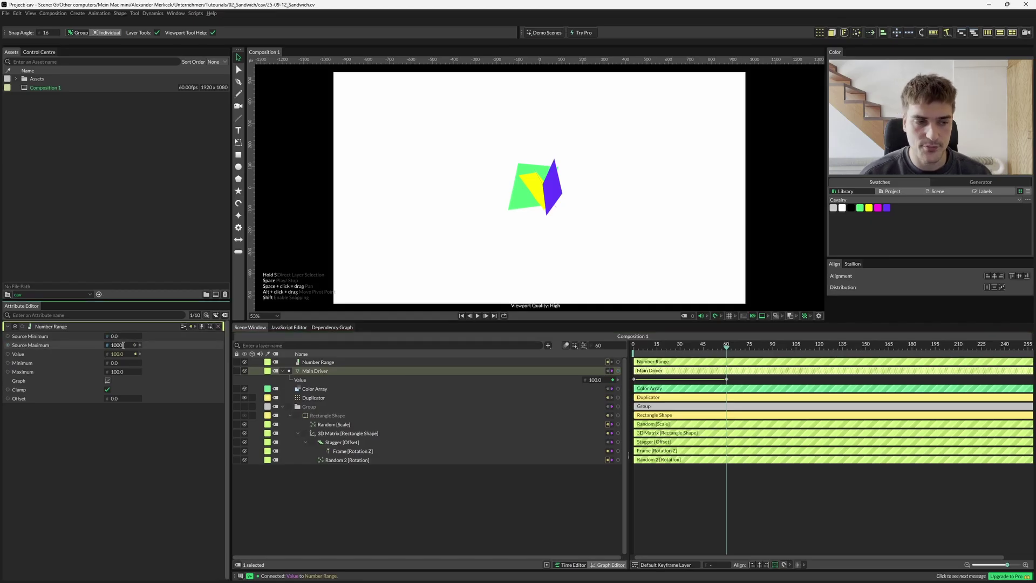
pyautogui.write('00')
pyautogui.press('Return')
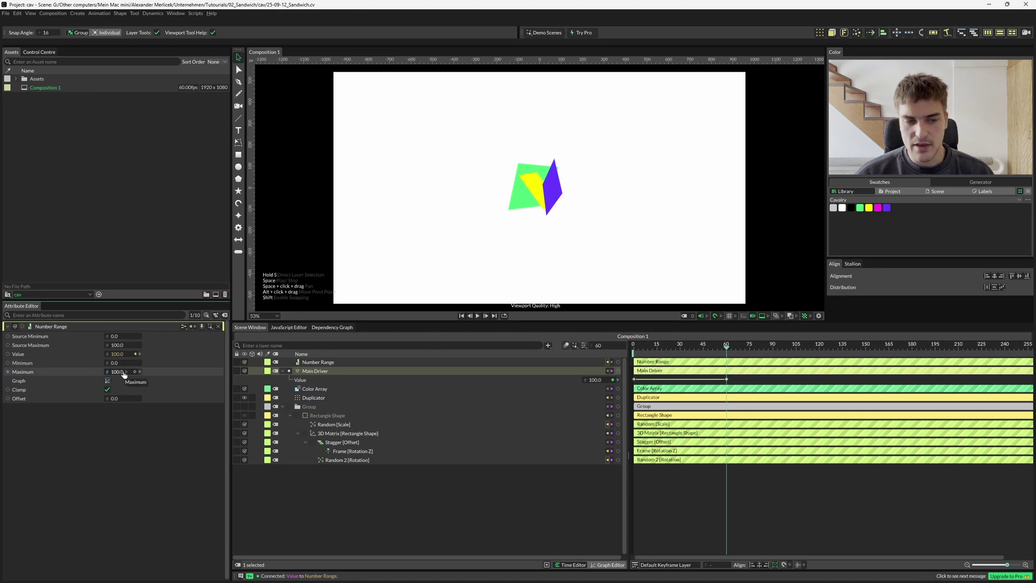
pyautogui.click(116, 371)
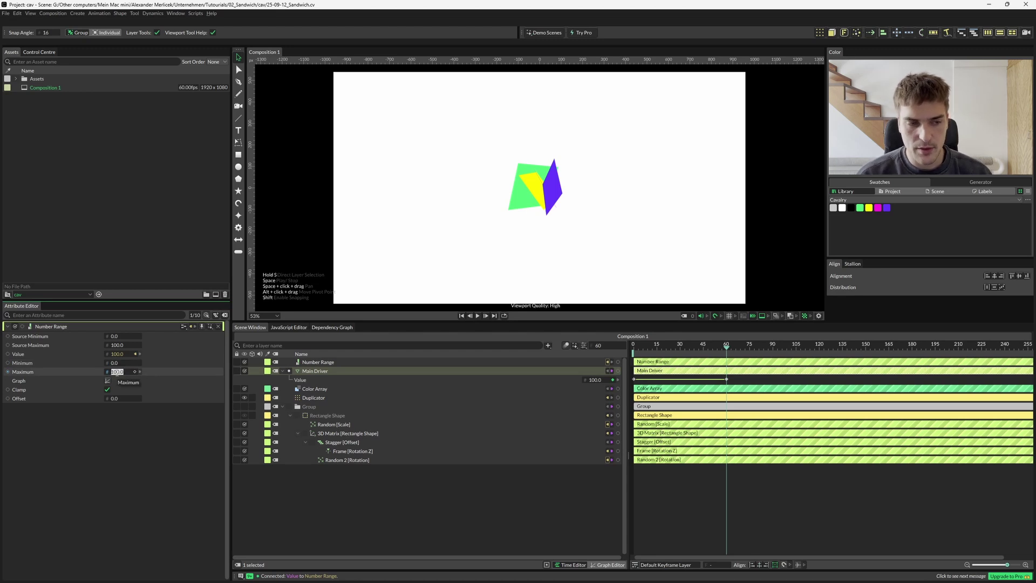
pyautogui.write('15')
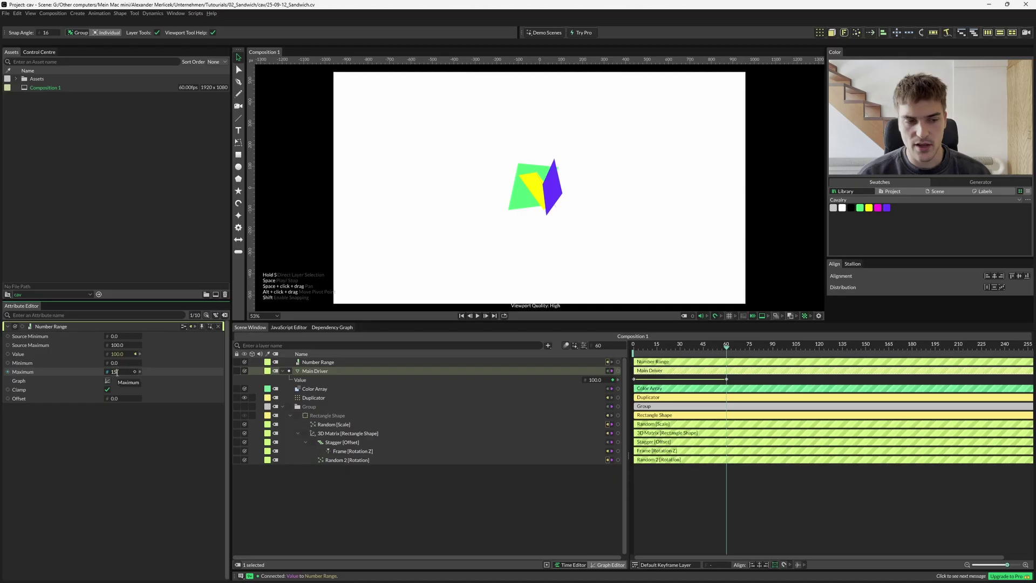
pyautogui.write('00')
pyautogui.press('Return')
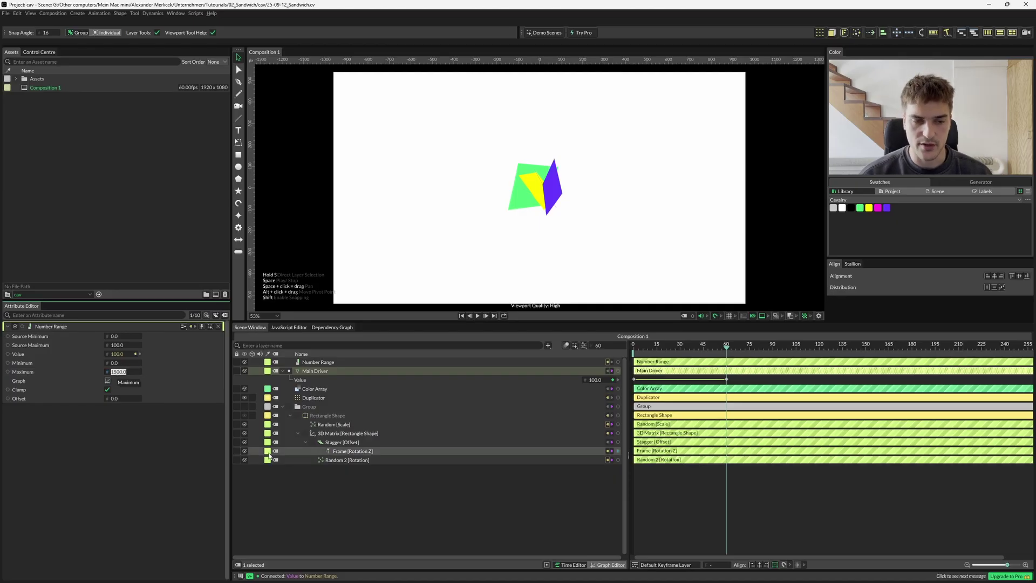
pyautogui.click(528, 505)
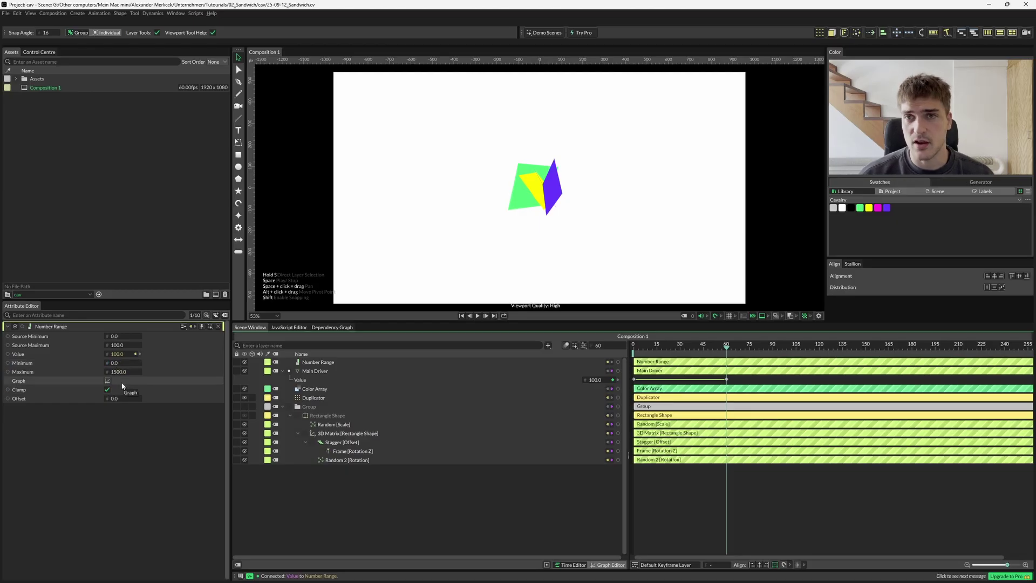
# Step: Connect the Number Range to the Duplicator's distribution size and preview the spacing between frames 60 and 0
pyautogui.click(314, 398)
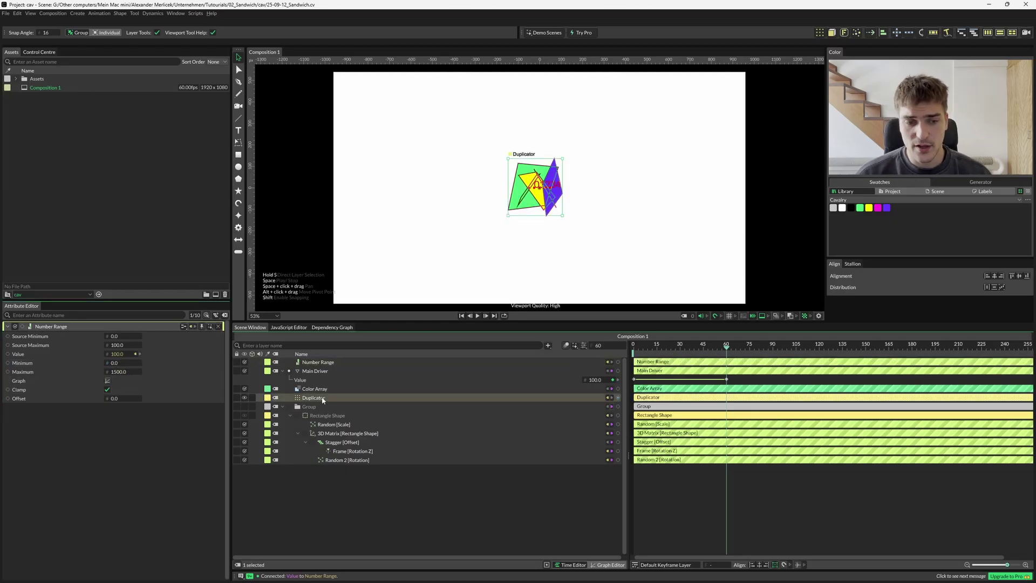
pyautogui.moveTo(619, 366); pyautogui.dragTo(116, 466)
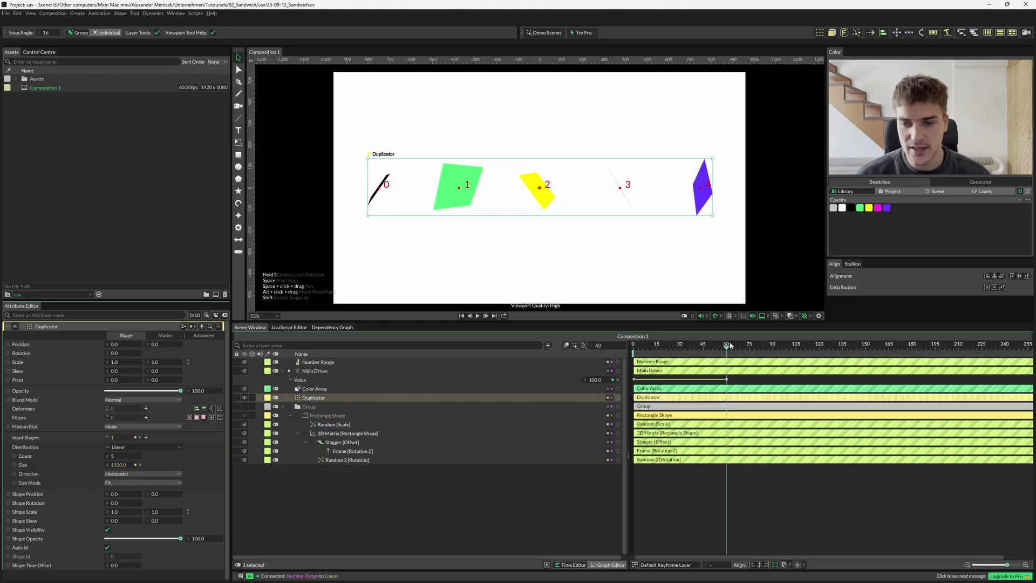
pyautogui.moveTo(730, 345); pyautogui.dragTo(623, 344)
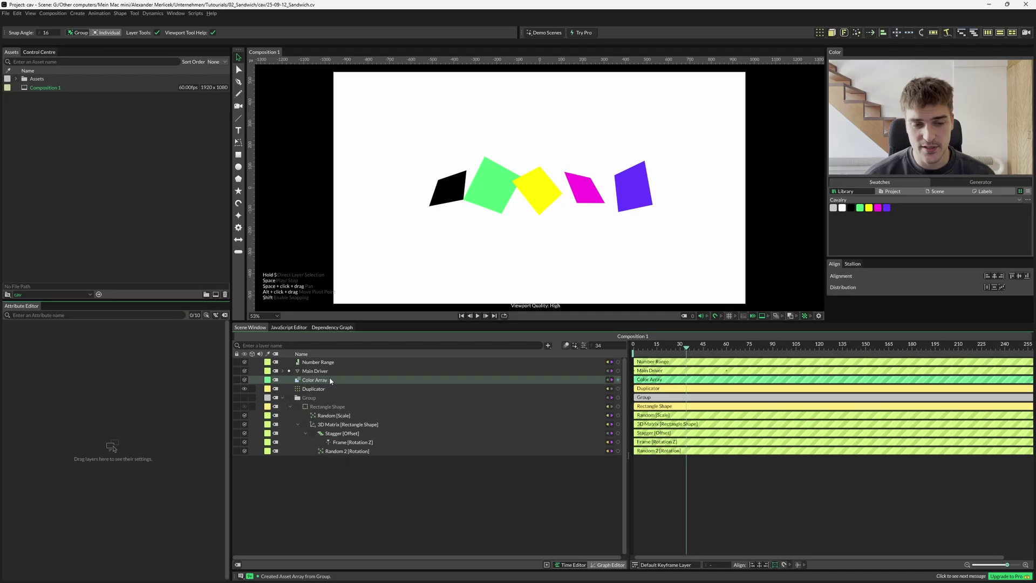
# Step: Delete the Color Array and create an array from the video assets in the Assets group
pyautogui.click(316, 382)
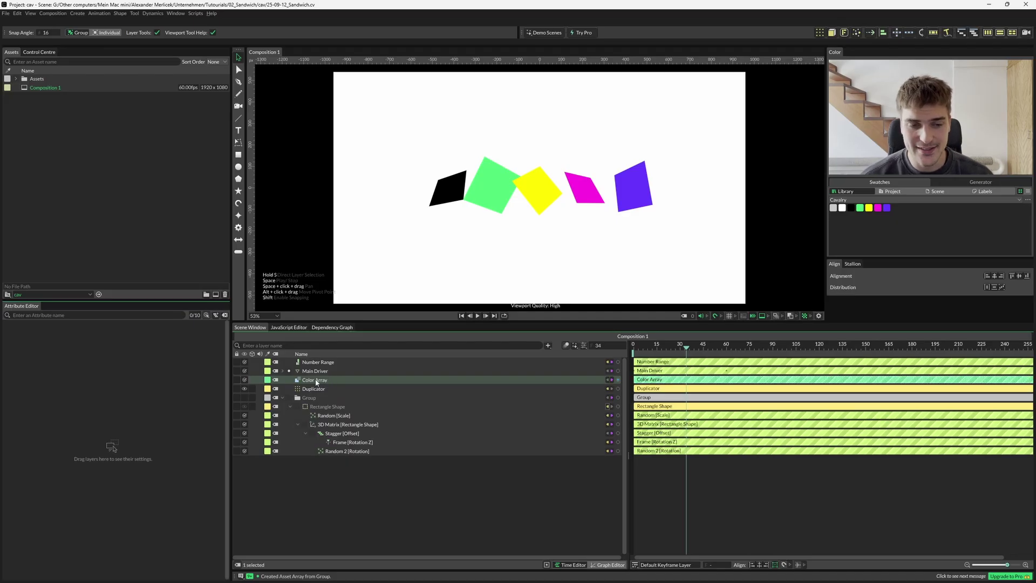
pyautogui.press('Delete')
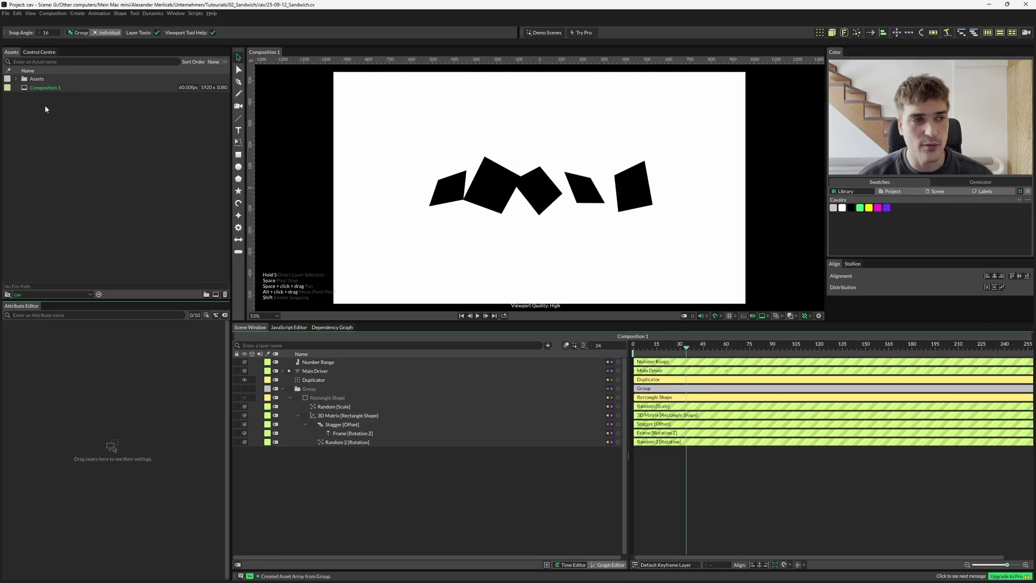
pyautogui.click(19, 80)
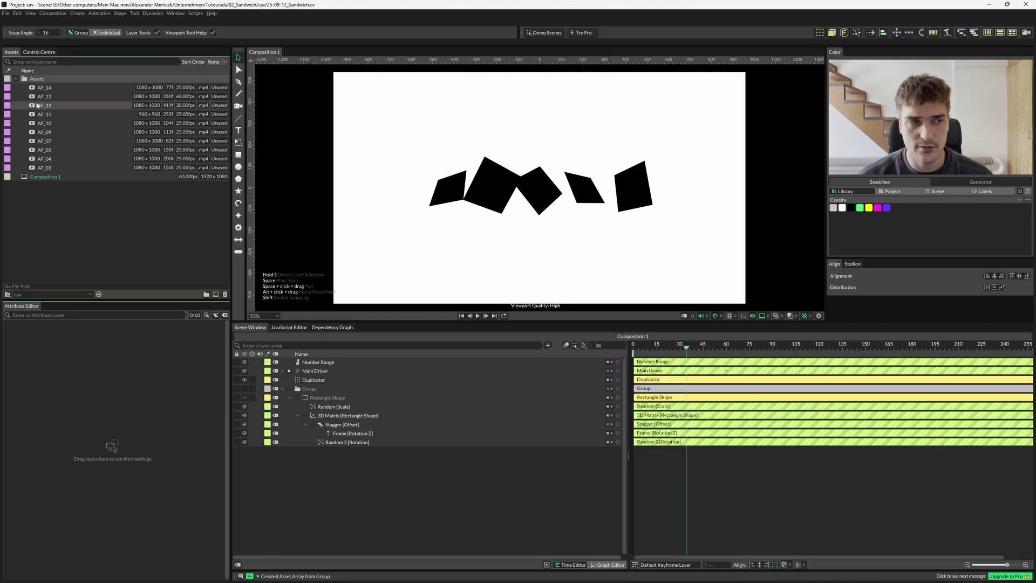
pyautogui.click(16, 79)
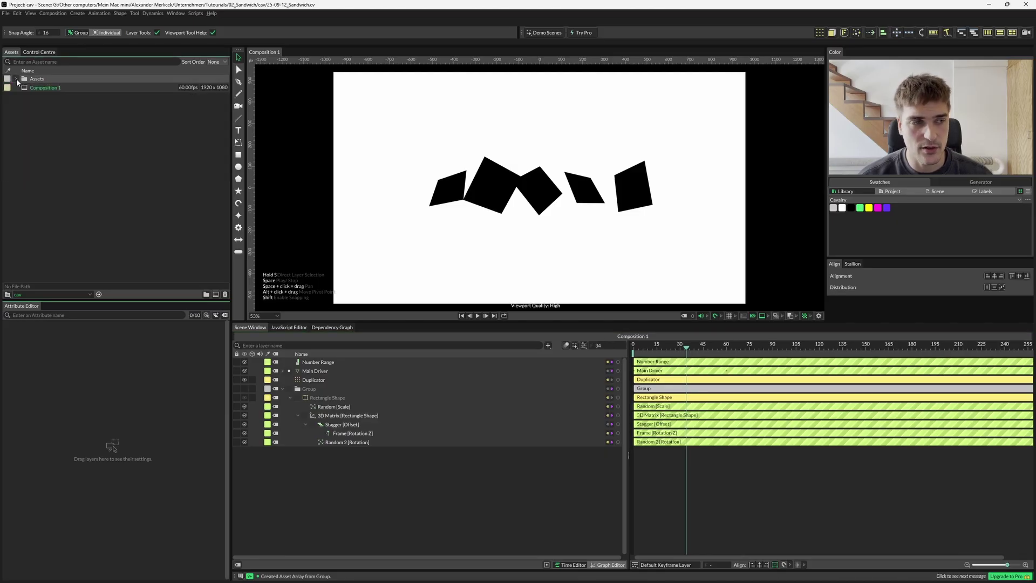
pyautogui.rightClick(48, 80)
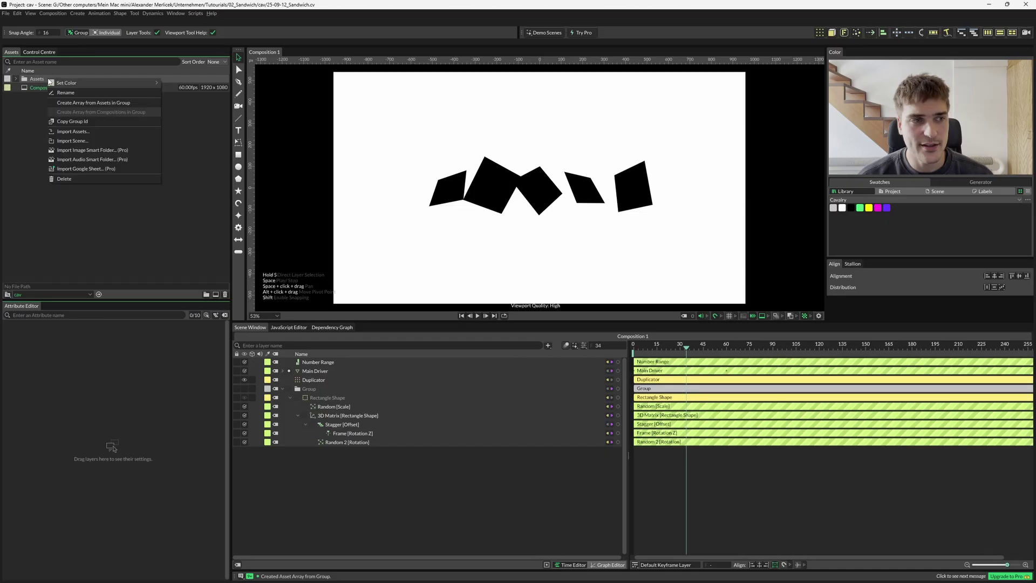
pyautogui.click(95, 103)
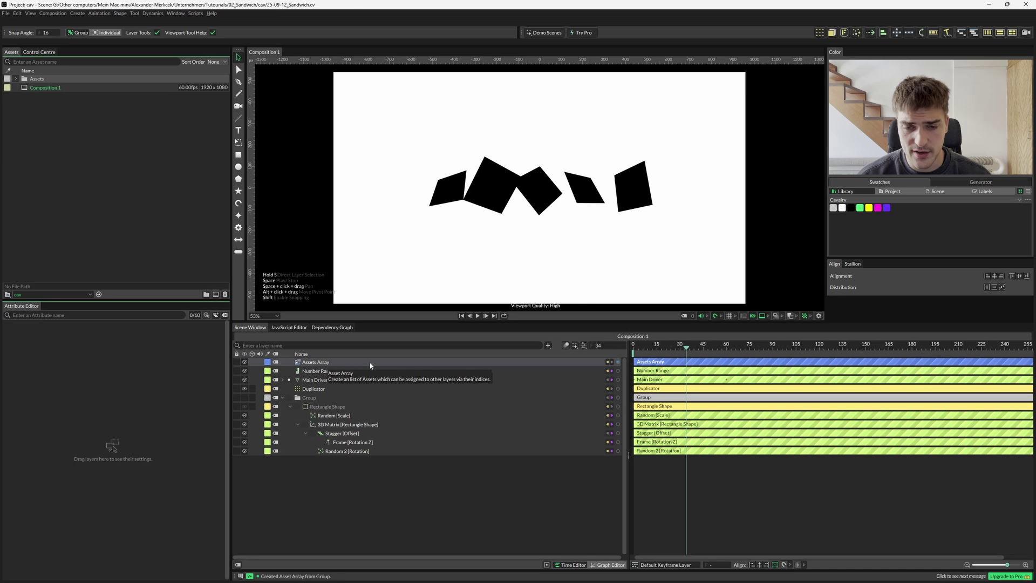
# Step: Add an Image Shader to the Rectangle Shape's fill
pyautogui.click(329, 409)
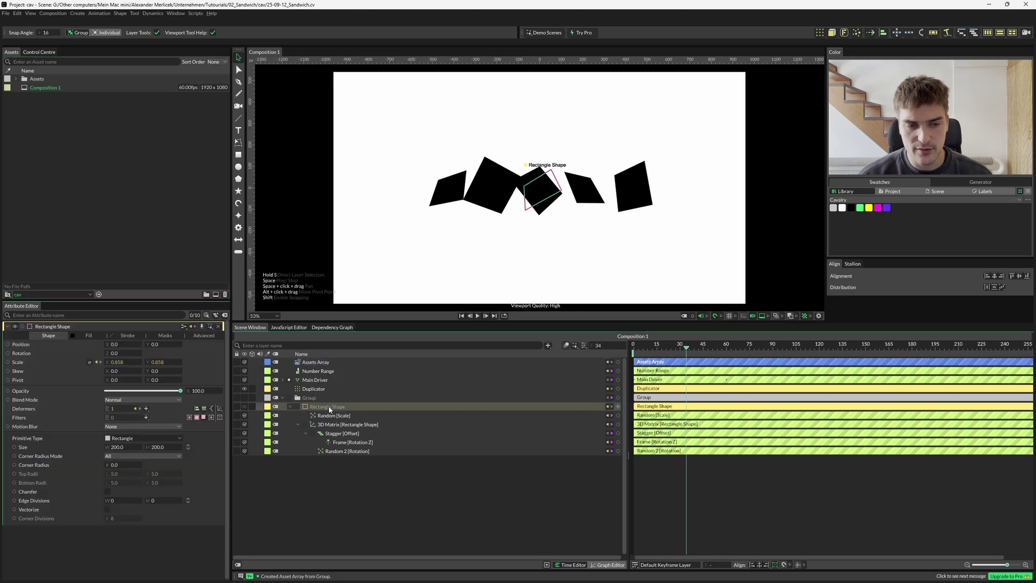
pyautogui.click(92, 335)
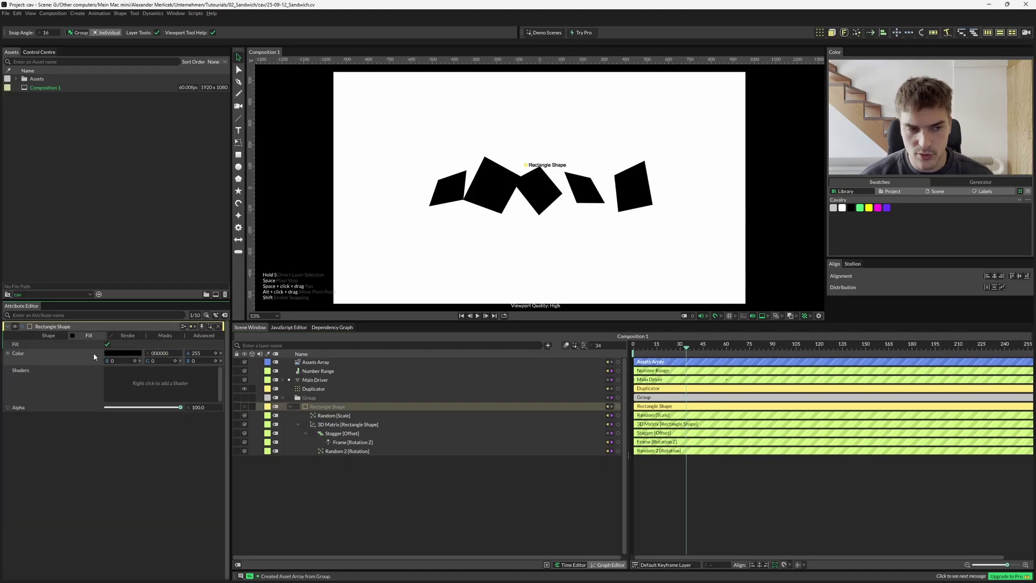
pyautogui.rightClick(154, 383)
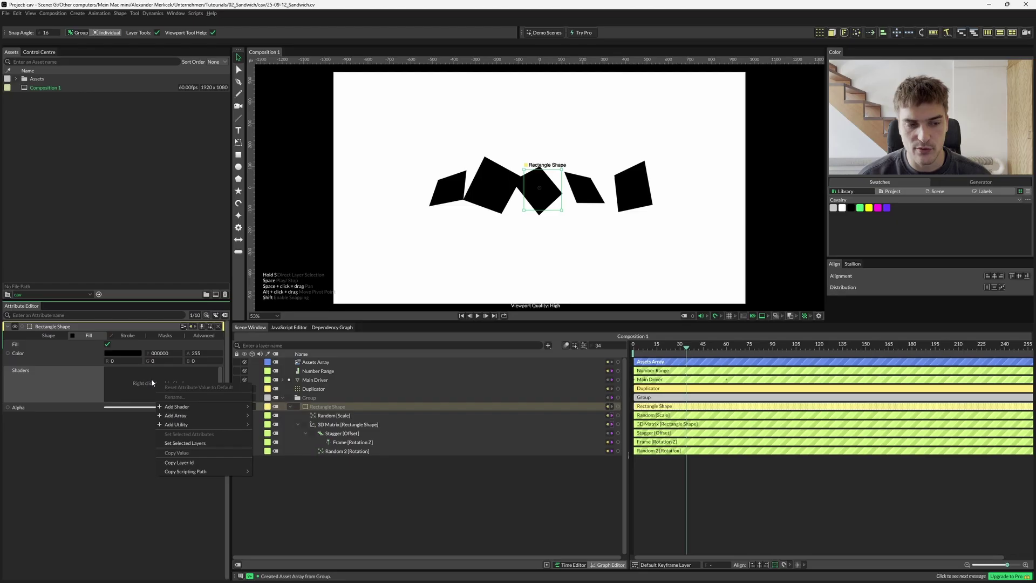
pyautogui.moveTo(218, 406)
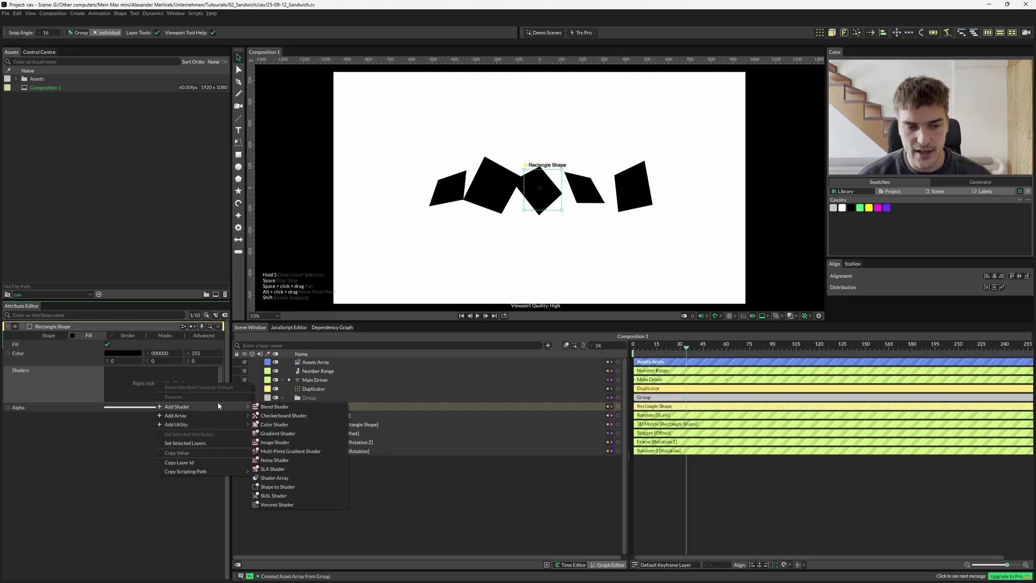
pyautogui.click(272, 443)
pyautogui.moveTo(321, 407); pyautogui.dragTo(318, 424)
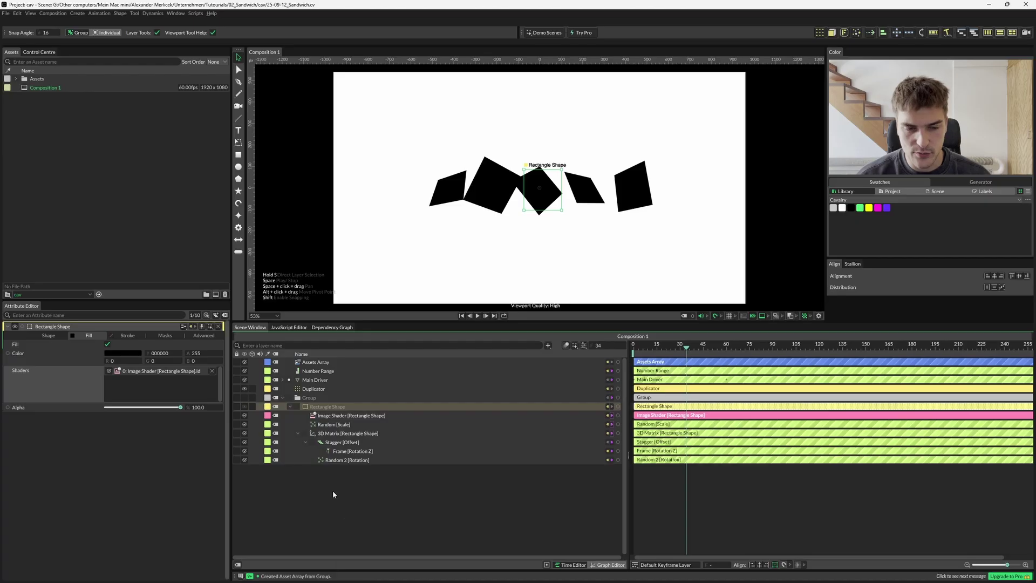
# Step: Connect the Assets Array to the Image Shader's File attribute and review the assets listed in the array
pyautogui.click(324, 417)
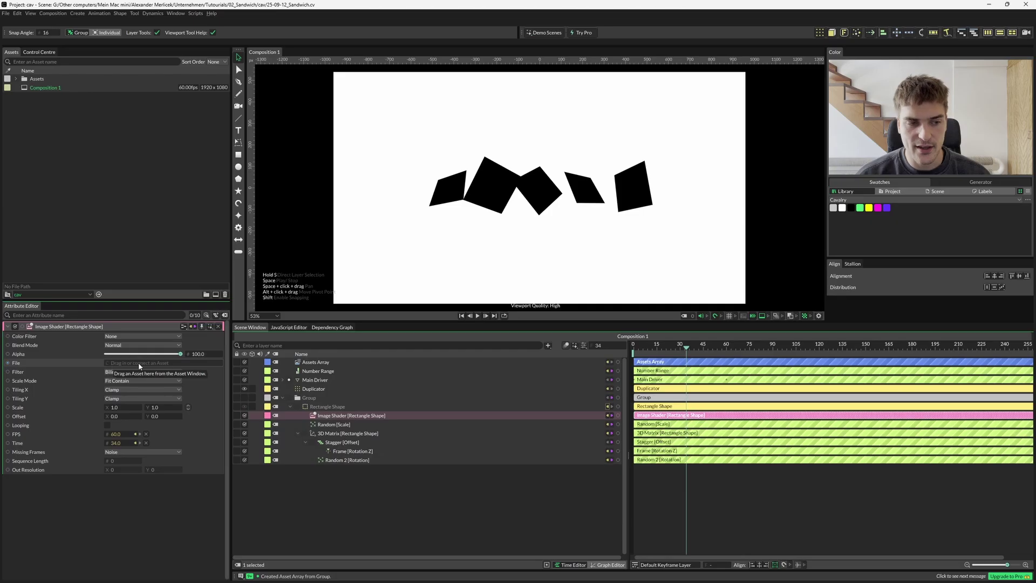
pyautogui.moveTo(145, 362); pyautogui.dragTo(617, 367)
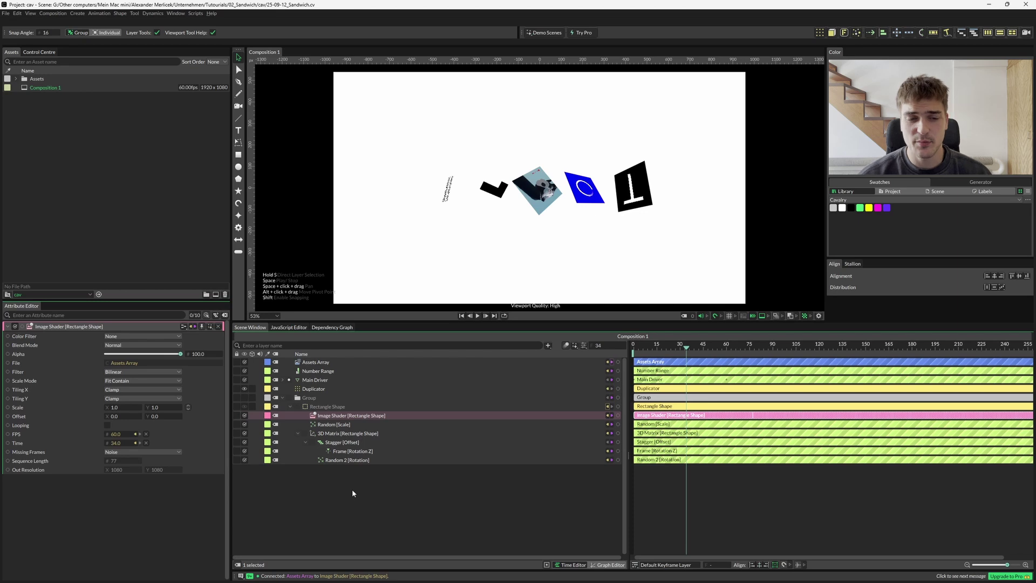
pyautogui.click(305, 362)
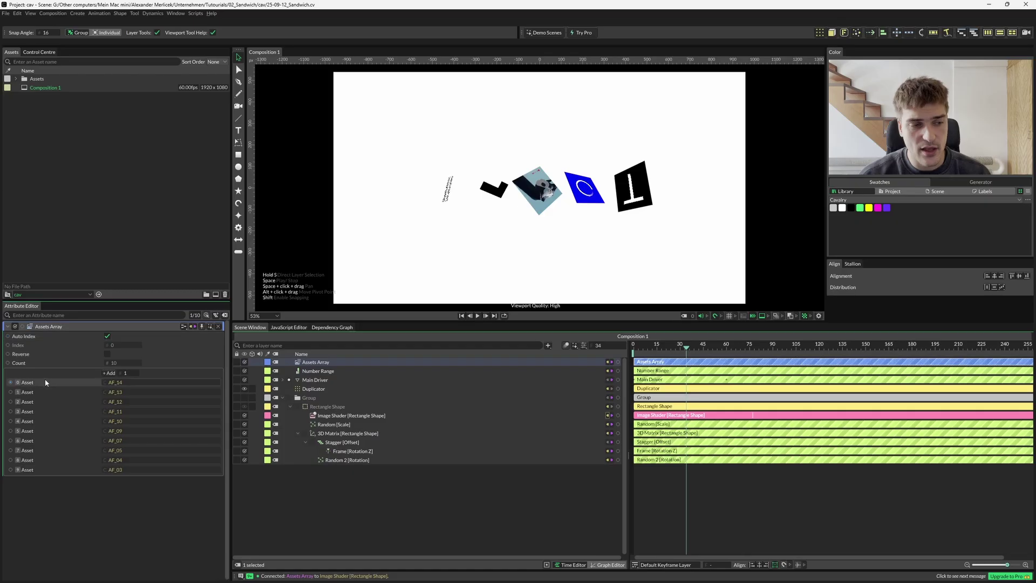
pyautogui.click(323, 389)
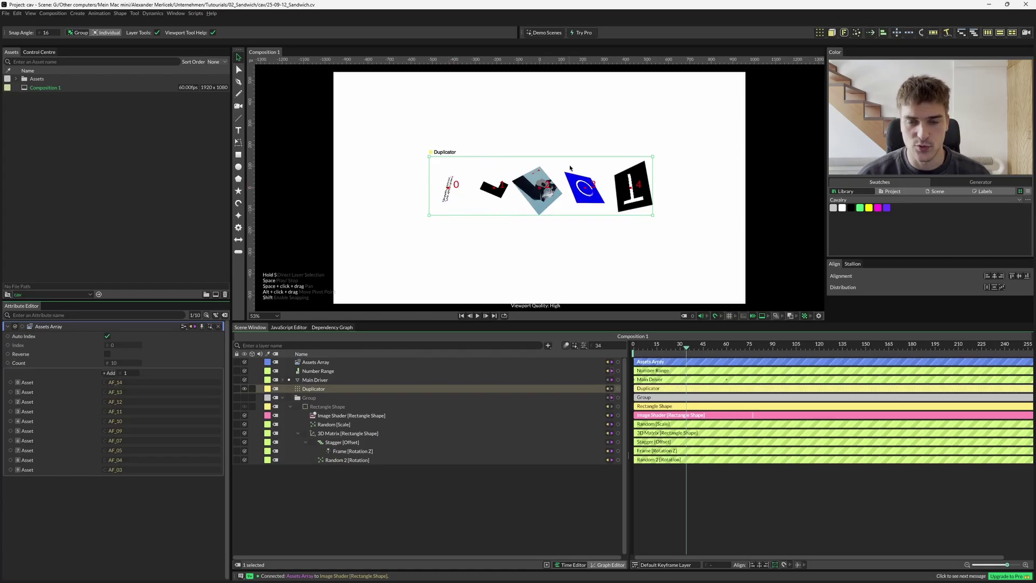
# Step: Nest the Assets Array under the Rectangle Shape and the Number Range under Main Driver, and collapse Main Driver and the Group
pyautogui.click(324, 396)
pyautogui.moveTo(324, 362); pyautogui.dragTo(328, 411)
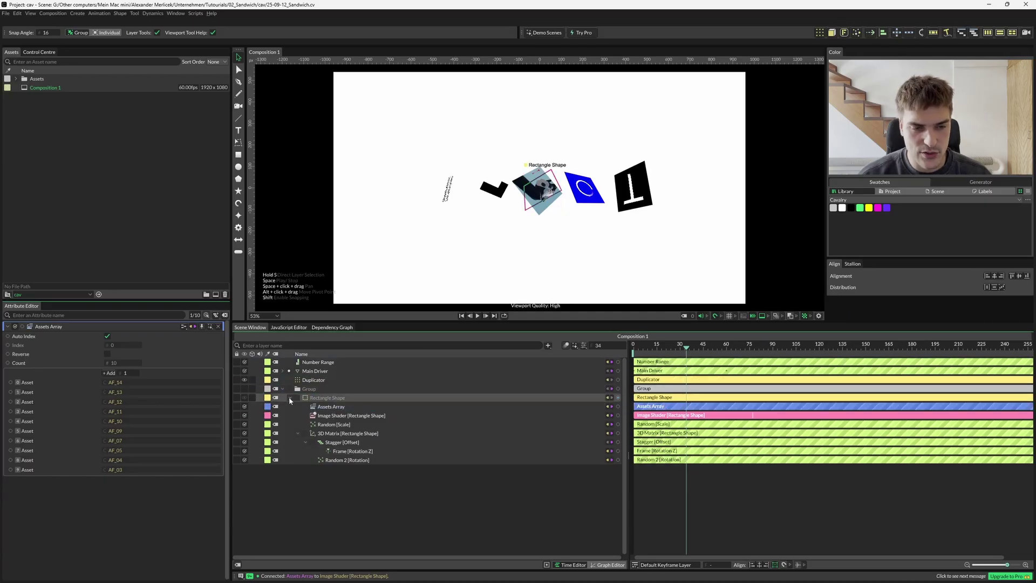
pyautogui.scroll(-1, 292, 397)
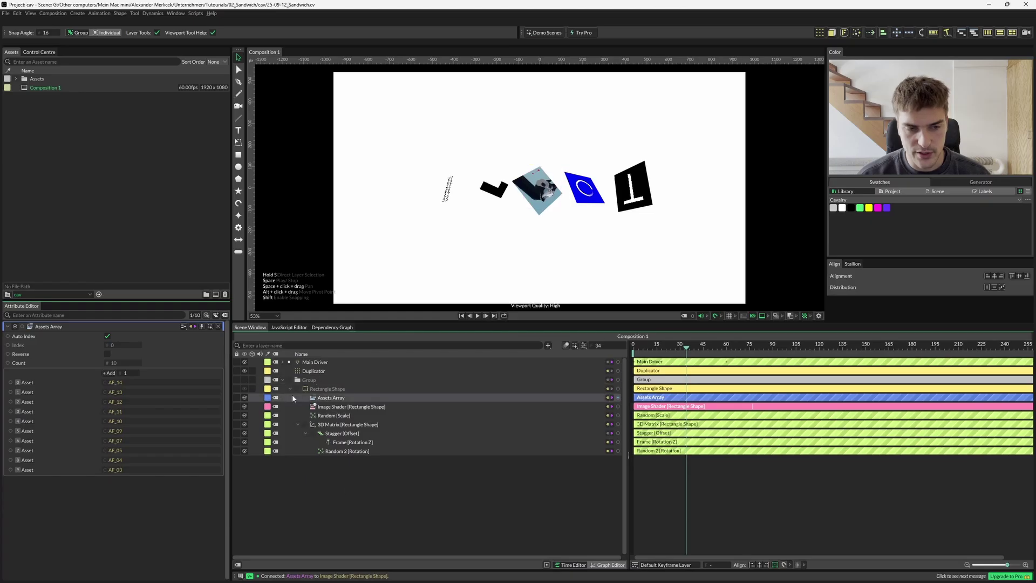
pyautogui.click(283, 362)
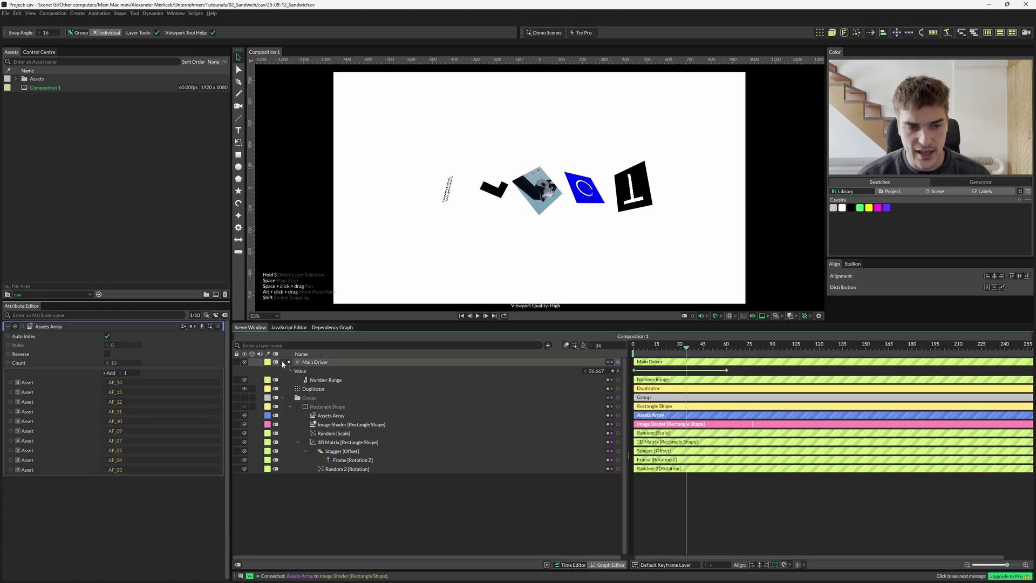
pyautogui.click(283, 363)
pyautogui.click(282, 380)
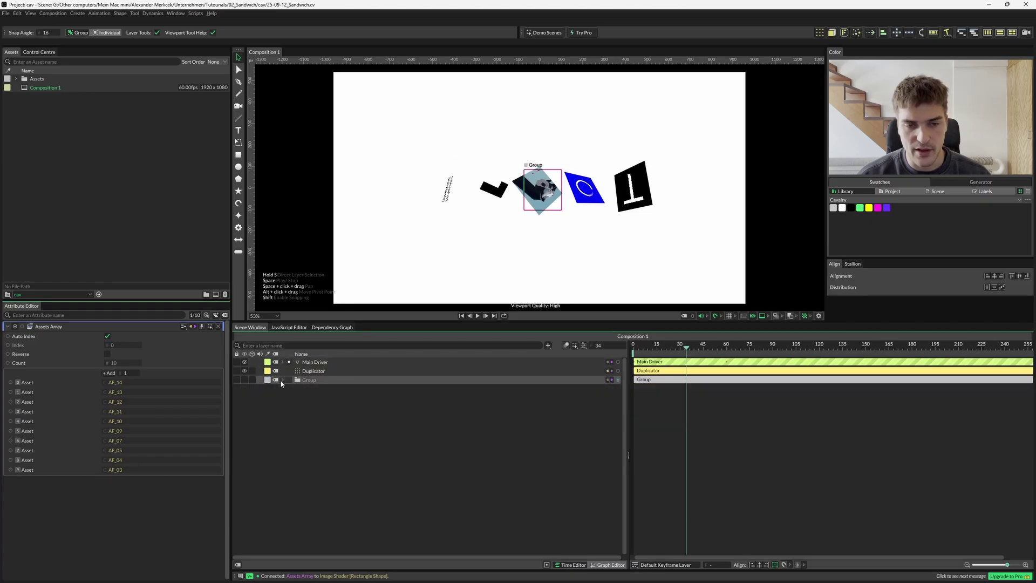
# Step: Set the composition's background colour to black
pyautogui.hotkey('ctrl', 'k')
pyautogui.click(571, 250)
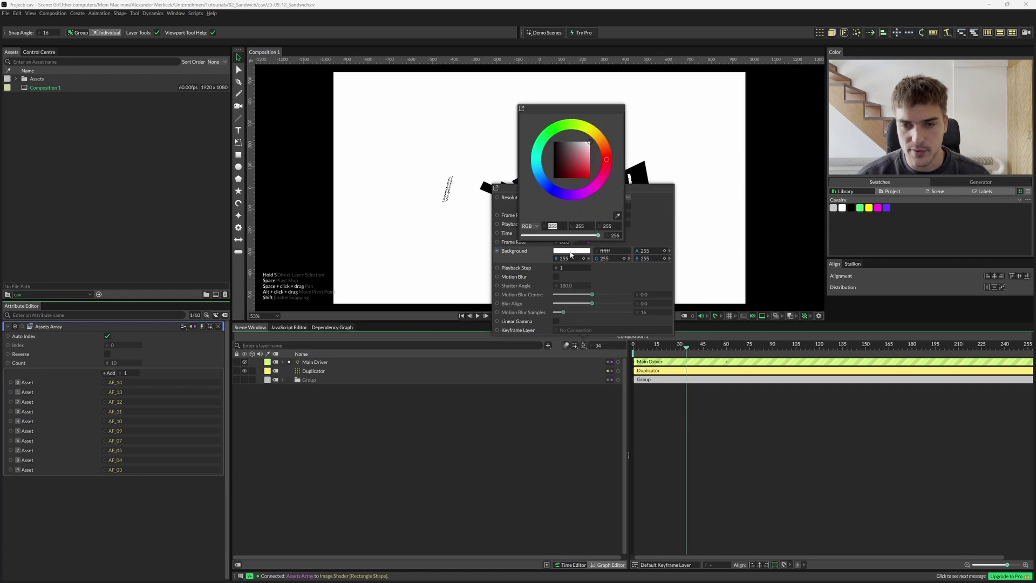
pyautogui.moveTo(579, 163); pyautogui.dragTo(531, 121)
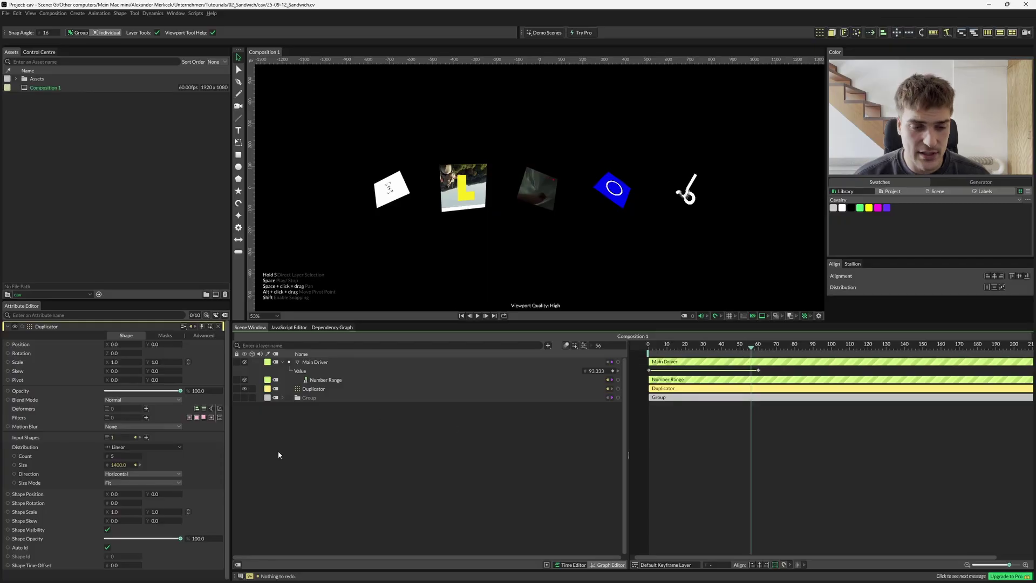
# Step: Set the Random 2 [Rotation] minimum to -30 and raise the Stagger [Offset] maximum to about 66
pyautogui.click(282, 398)
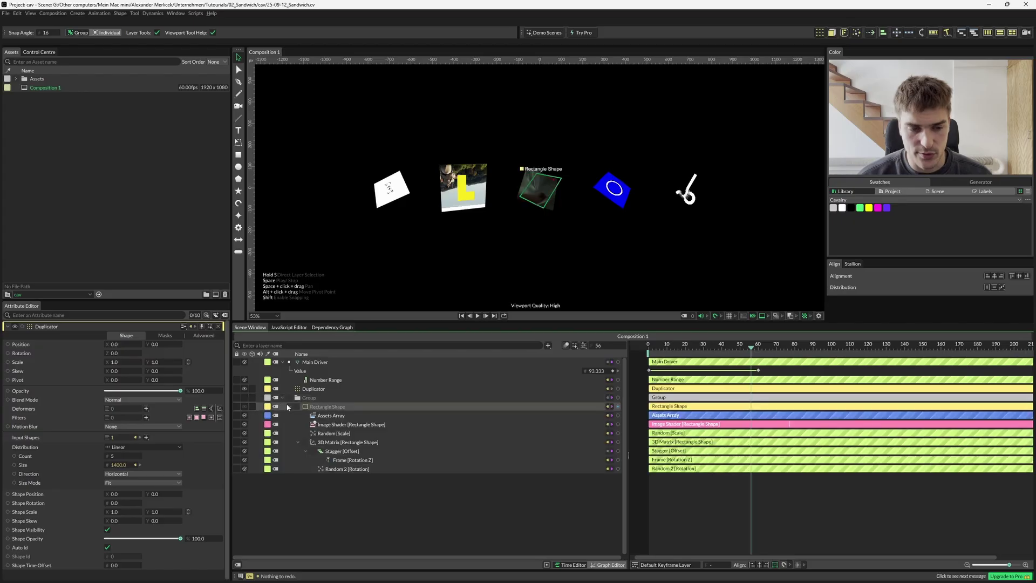
pyautogui.click(339, 470)
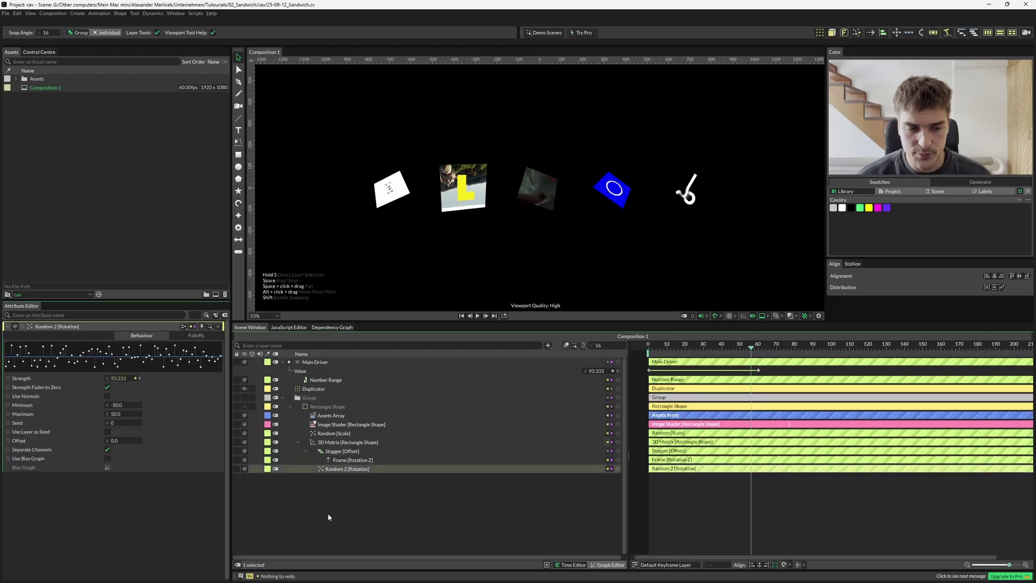
pyautogui.doubleClick(123, 404)
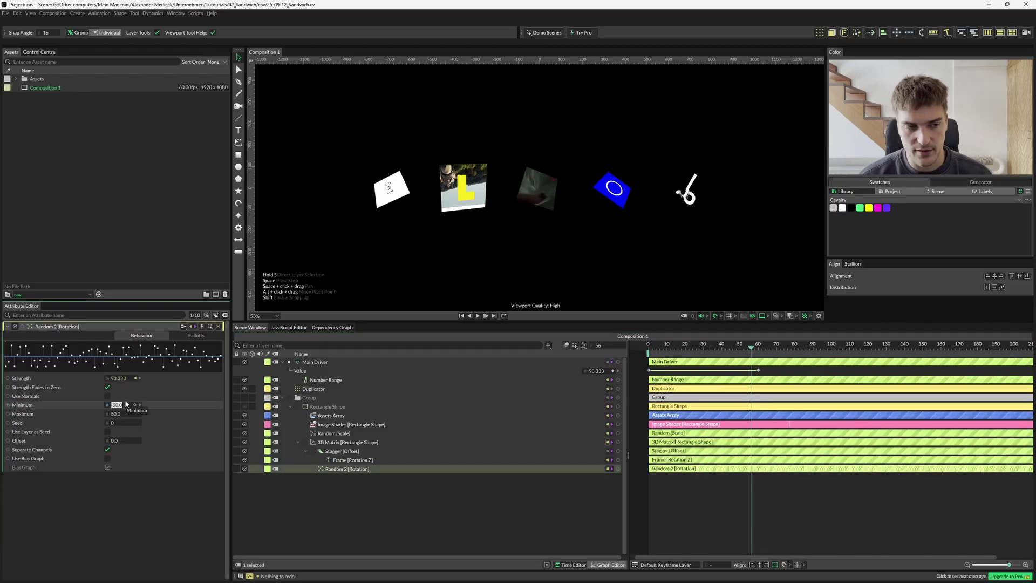
pyautogui.write('-3')
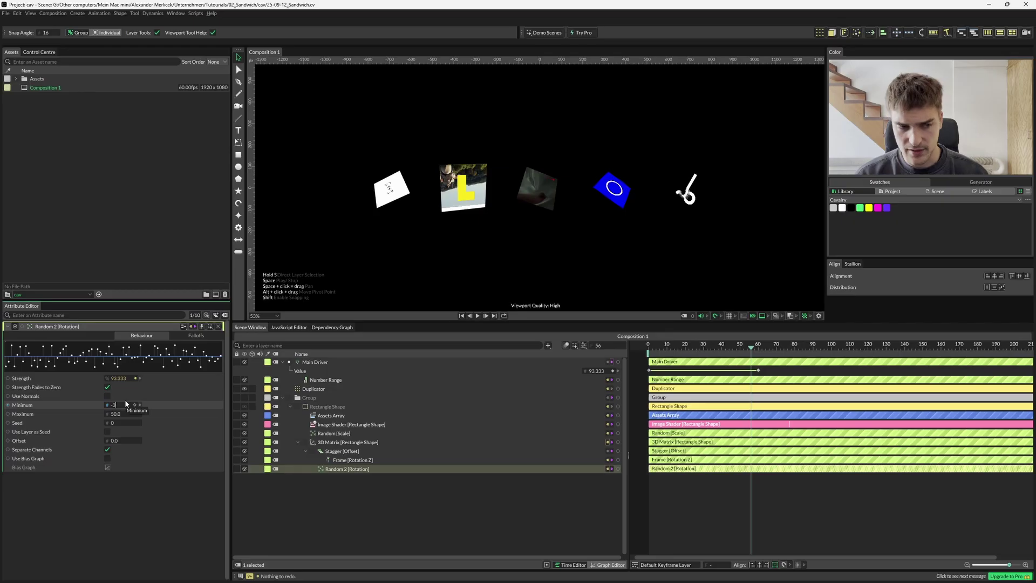
pyautogui.write('0')
pyautogui.press('Return')
pyautogui.click(238, 451)
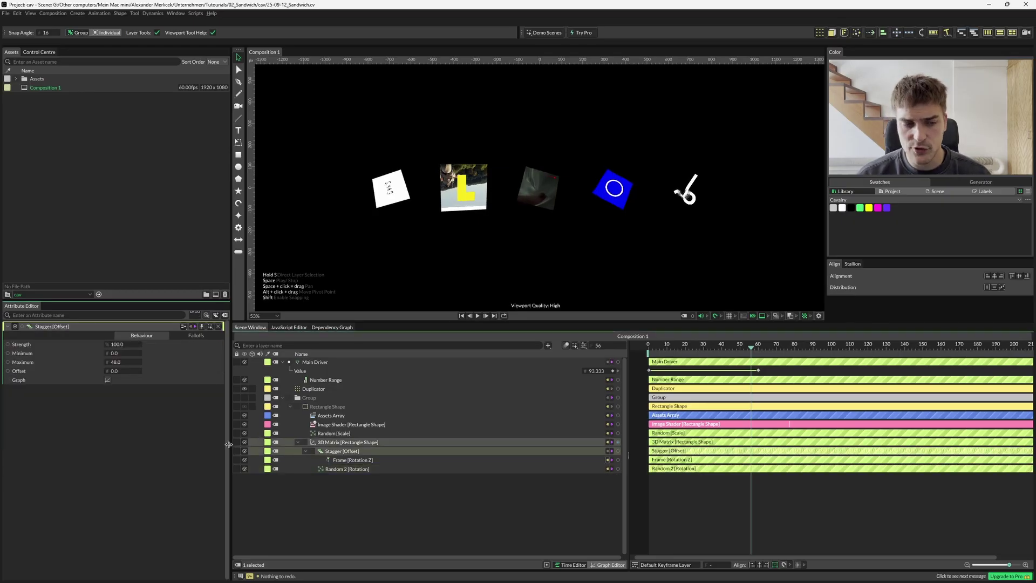
pyautogui.moveTo(124, 362)
pyautogui.mouseDown()
pyautogui.moveTo(173, 362)
pyautogui.moveTo(121, 364)
pyautogui.mouseUp()
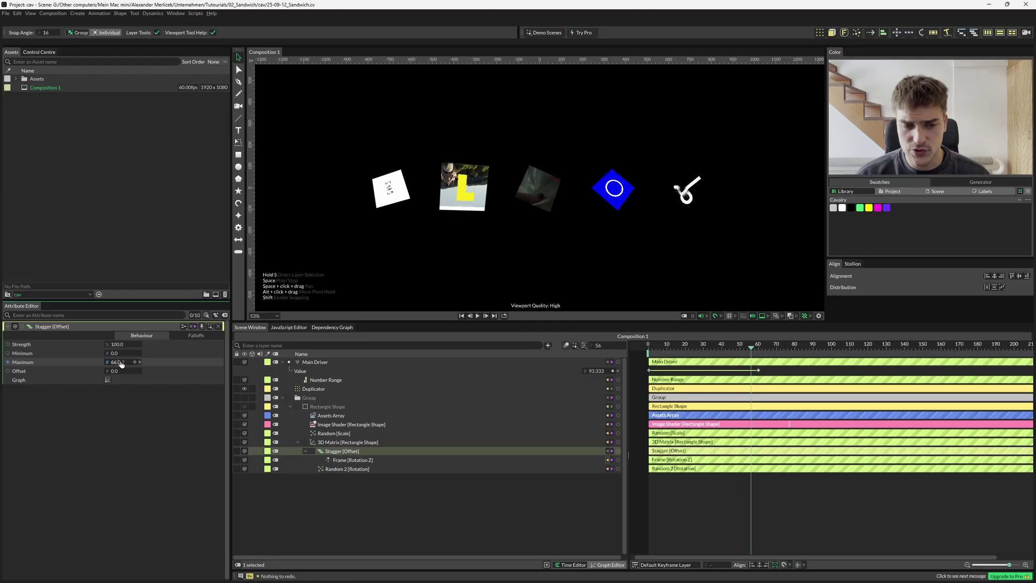
# Step: Set the minimum of the Random [Scale] behaviour to -0.5
pyautogui.click(333, 433)
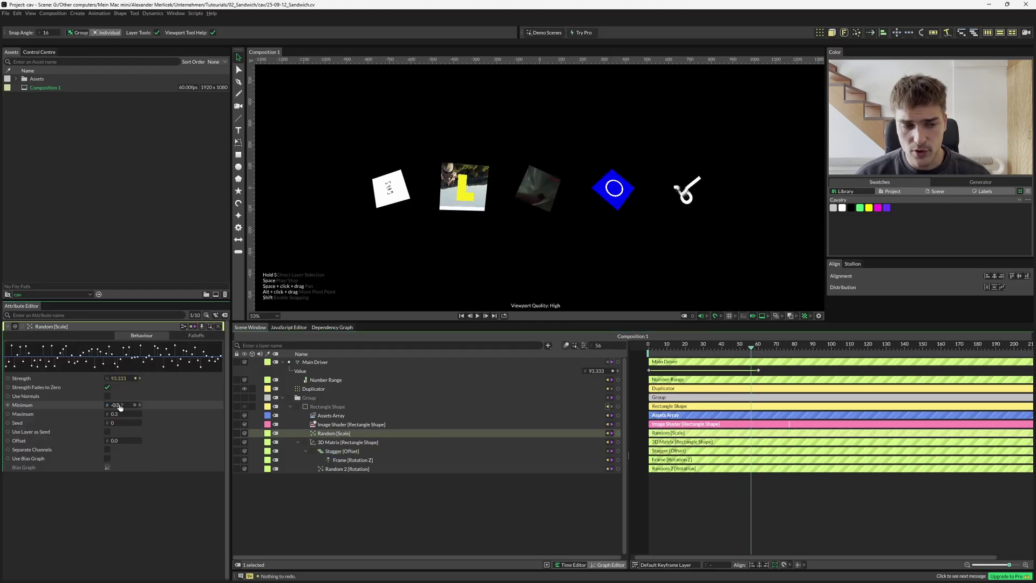
pyautogui.click(120, 405)
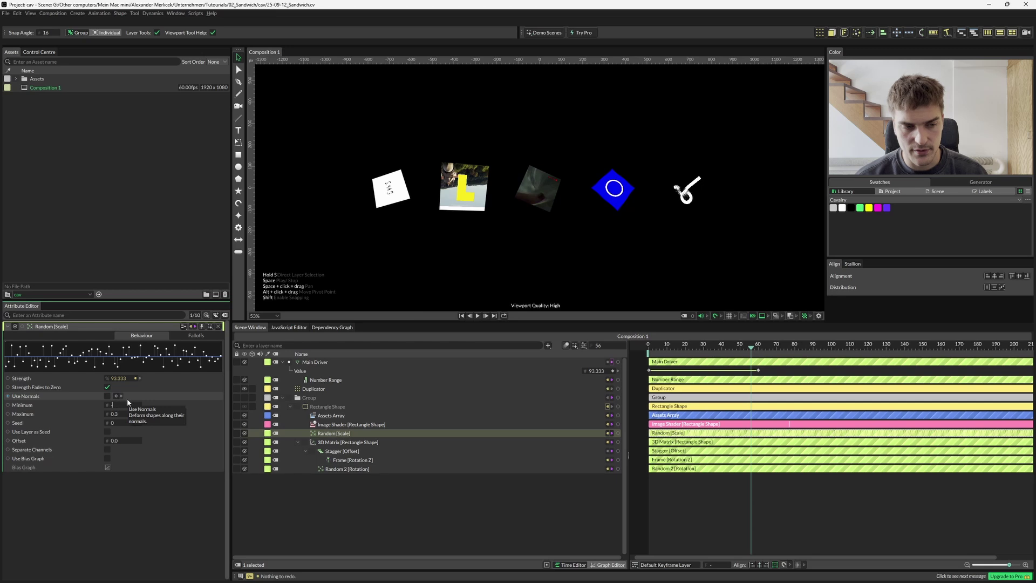
pyautogui.press('Return')
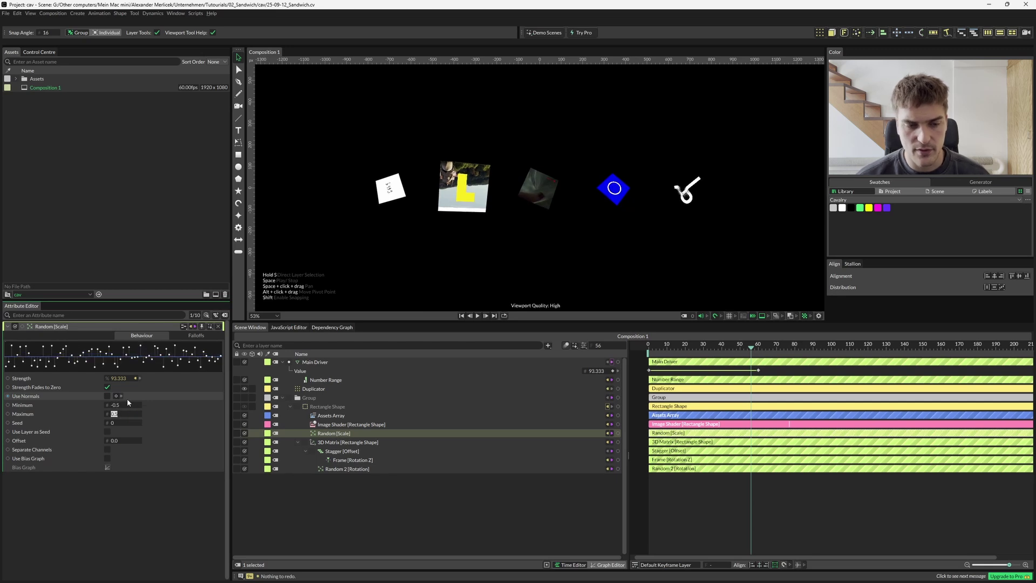
# Step: Check the expression on the Rectangle Shape's Scale and set the Duplicator's Shape Scale to 1.3 in X and Y
pyautogui.click(328, 409)
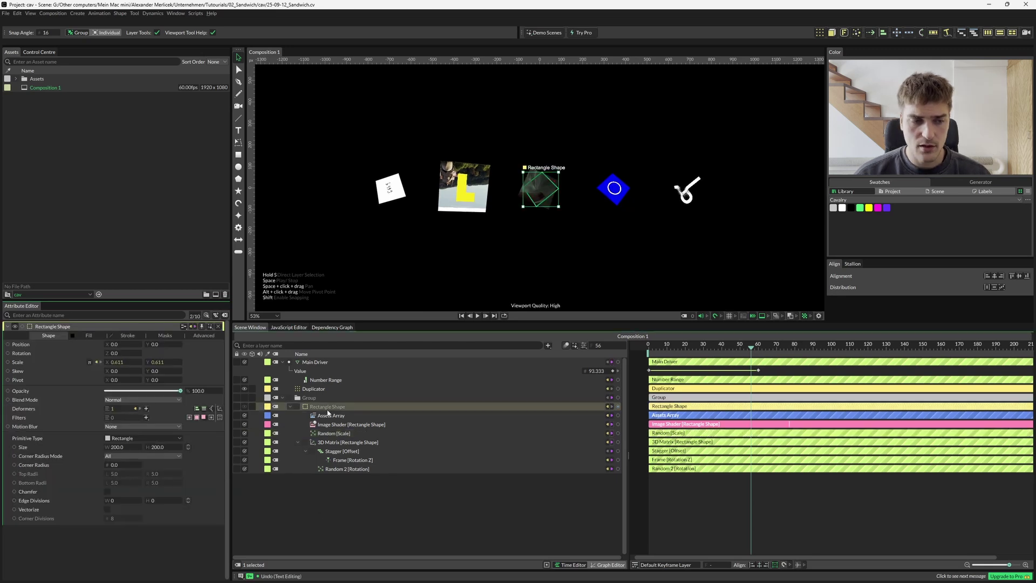
pyautogui.click(91, 362)
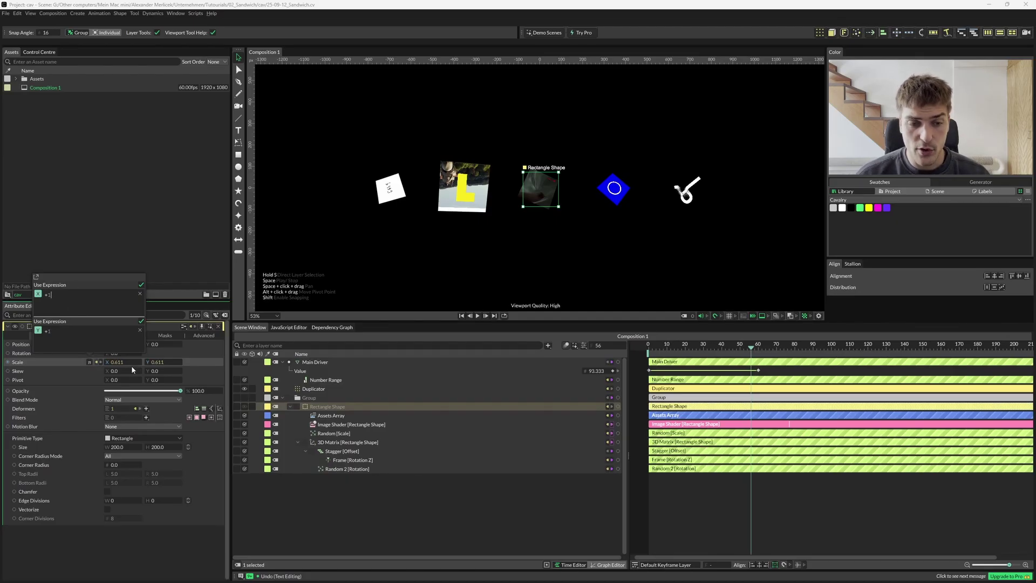
pyautogui.click(313, 388)
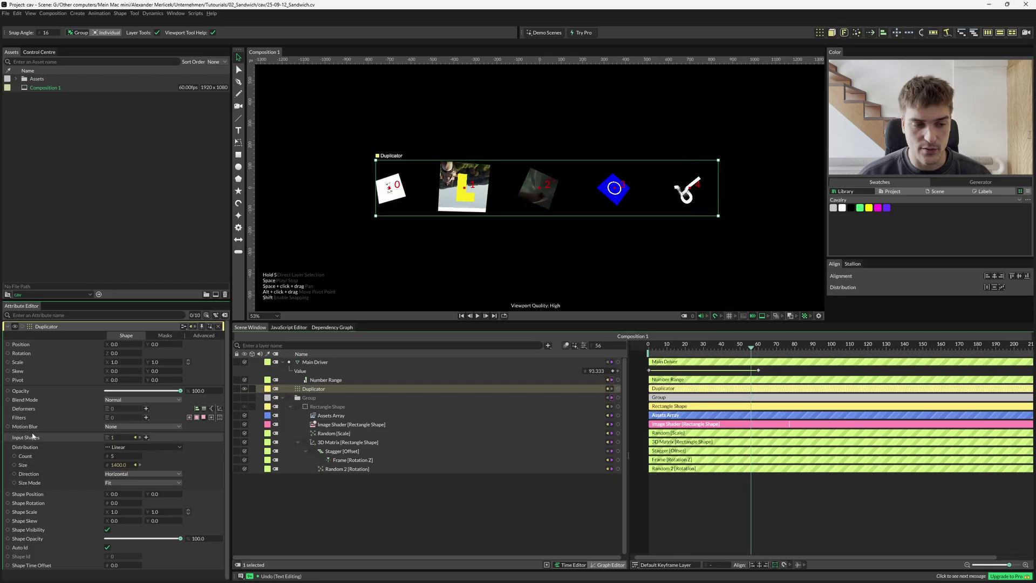
pyautogui.click(120, 512)
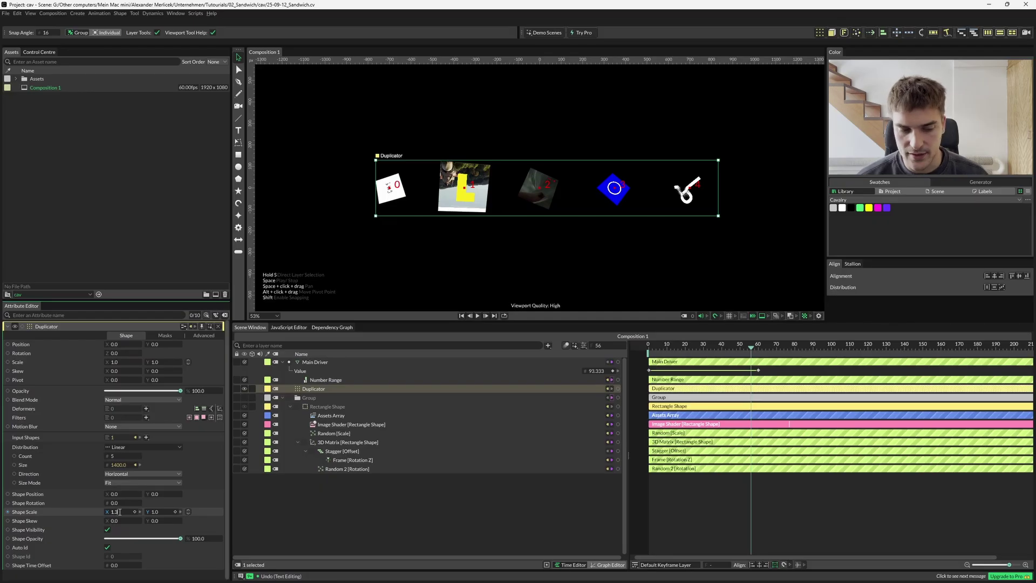
pyautogui.press('Return')
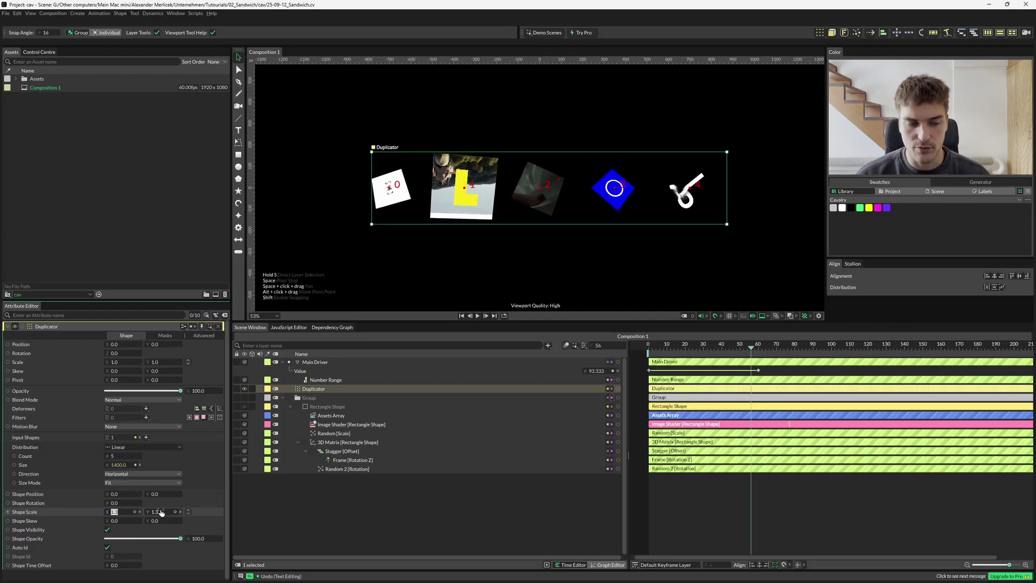
# Step: Apply Very Slow In, Very Slow Out Magic Easing to the Main Driver's Value keyframes and preview the animation
pyautogui.click(651, 345)
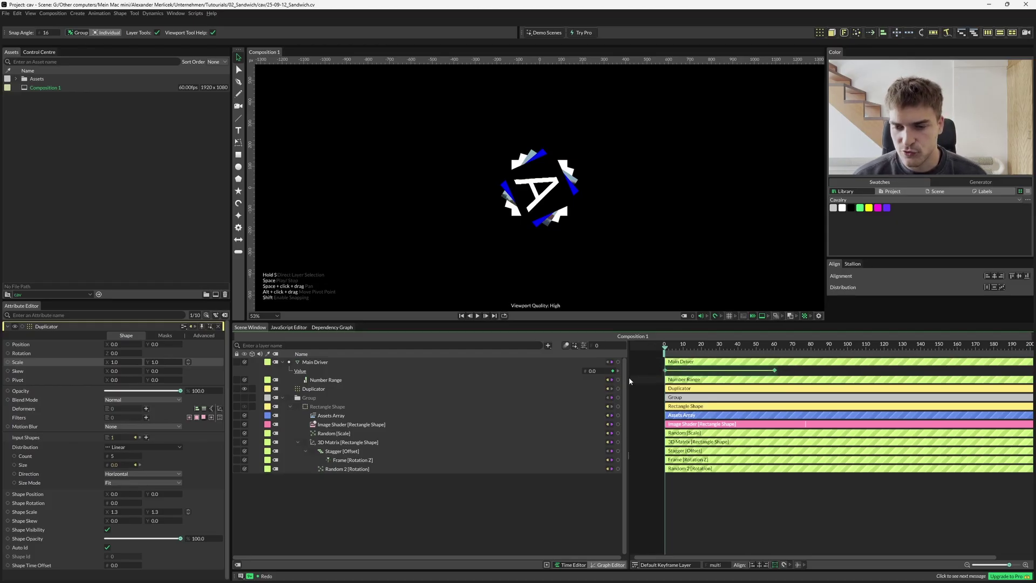
pyautogui.press('F9')
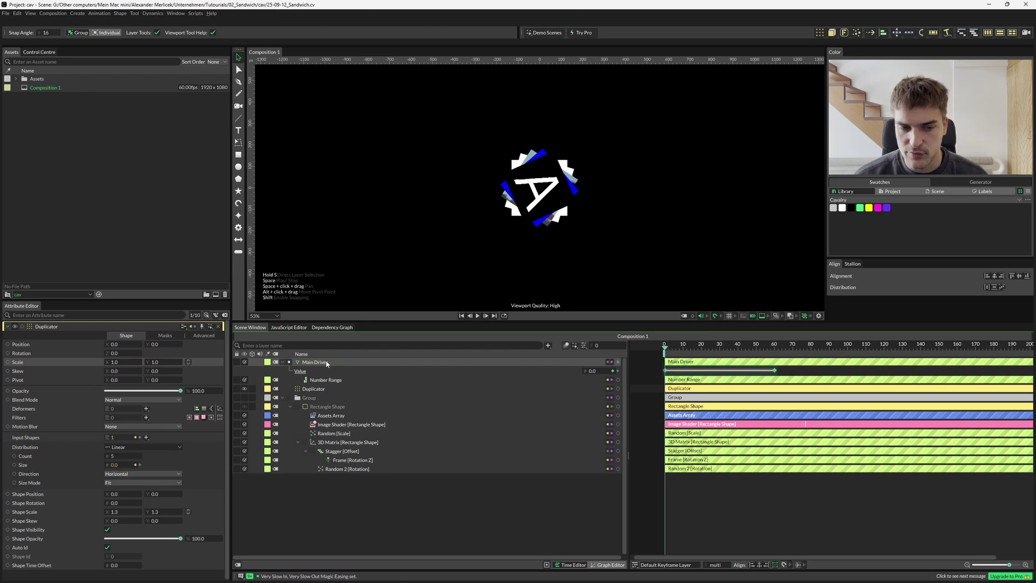
pyautogui.click(720, 347)
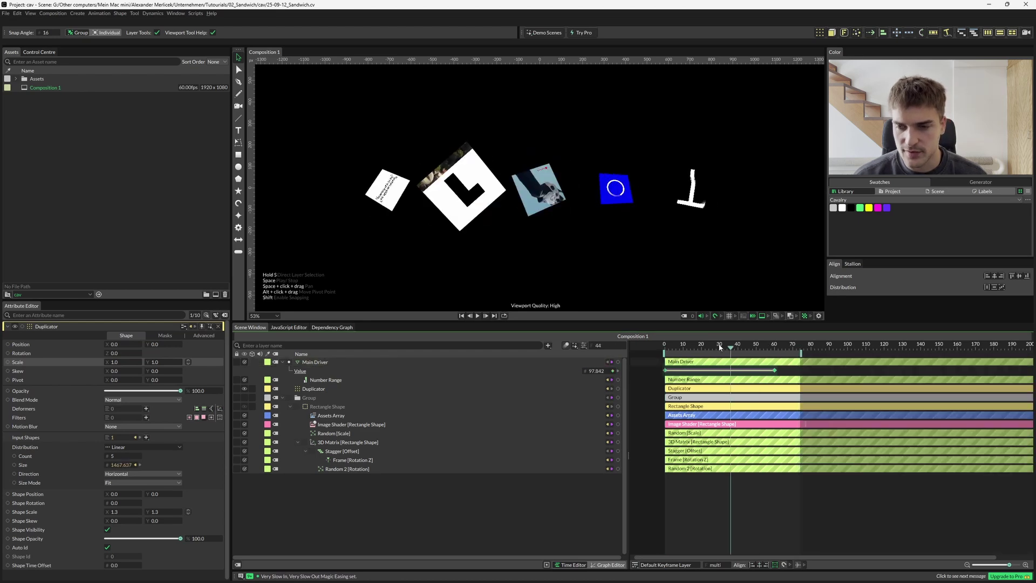
pyautogui.press('space')
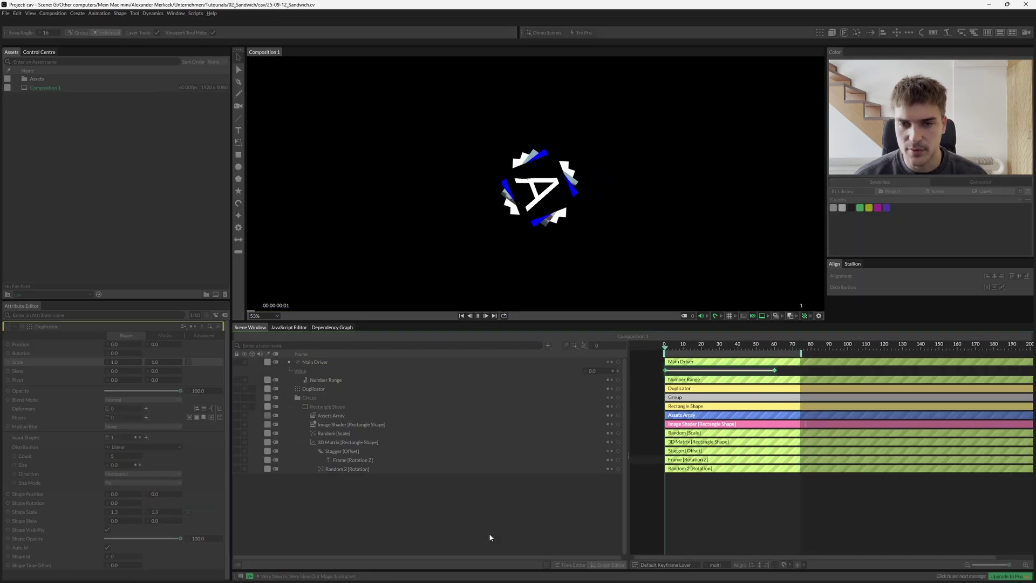
pyautogui.press('space')
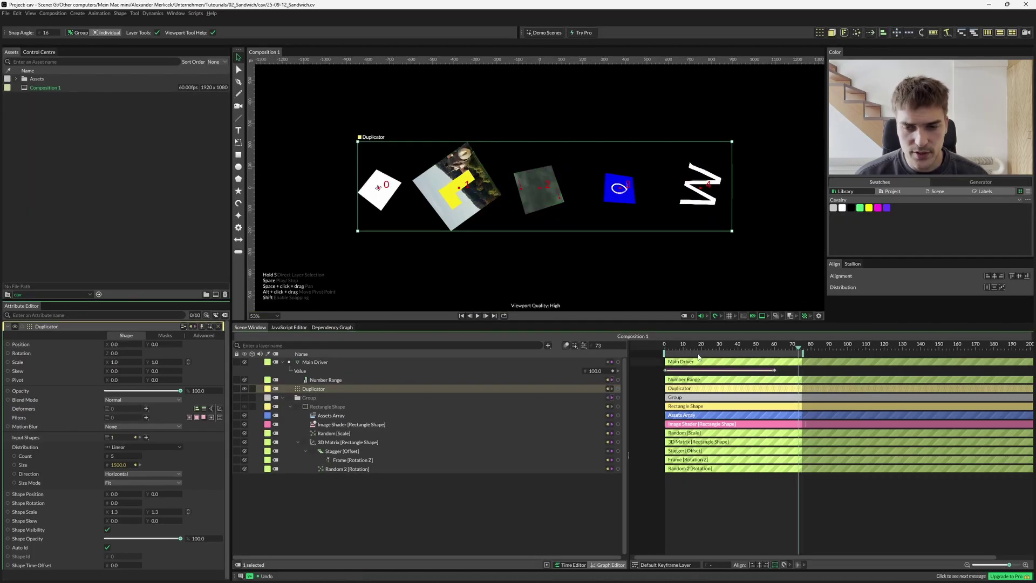
# Step: Keyframe the Duplicator's Rotation from 40 at frame 0 to -42 at frame 60 and ease both keyframes
pyautogui.press('Home')
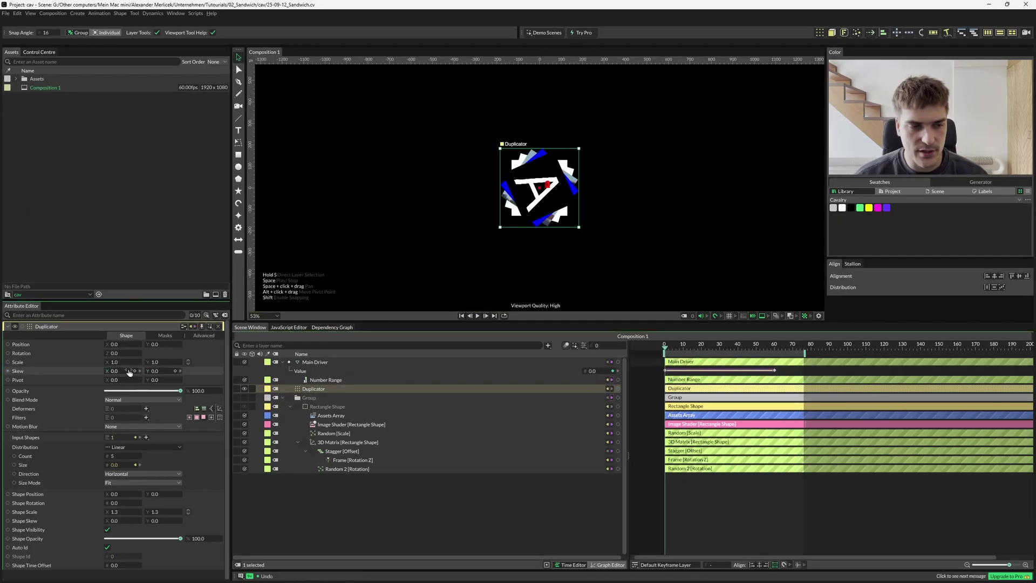
pyautogui.moveTo(114, 353); pyautogui.dragTo(161, 352)
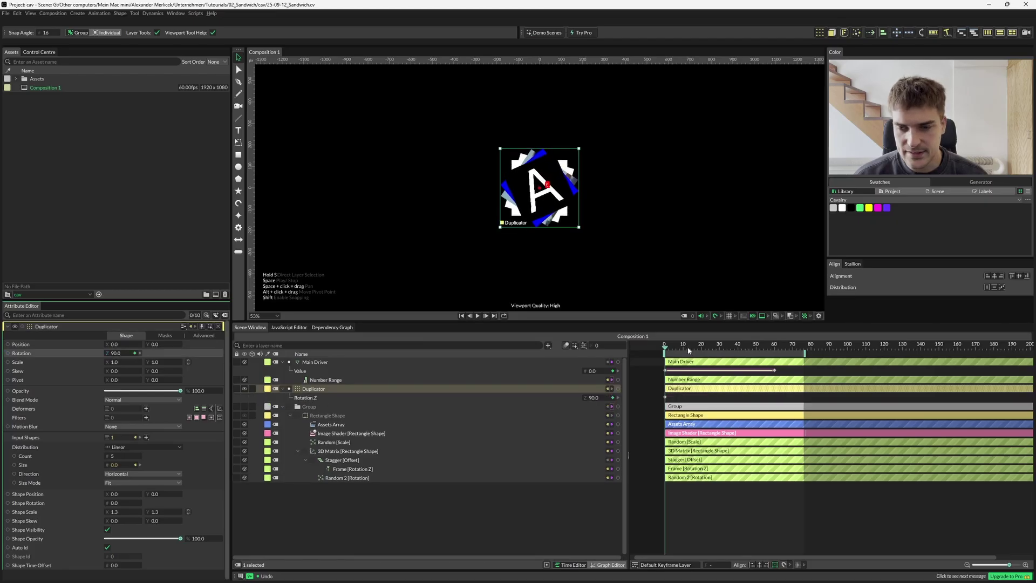
pyautogui.moveTo(688, 350); pyautogui.dragTo(600, 347)
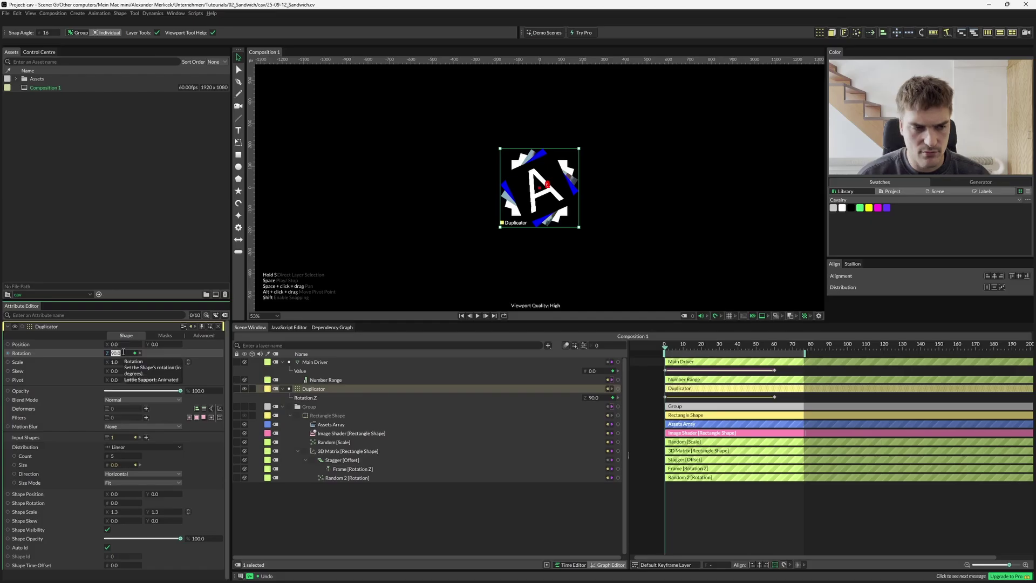
pyautogui.write('40')
pyautogui.press('Return')
pyautogui.moveTo(791, 416); pyautogui.dragTo(663, 394)
pyautogui.press('5')
# Step: Undo the misplaced connection, connect the Duplicator's Scale X to its Scale Y, and set Scale X to 1
pyautogui.hotkey('ctrl', 'z')
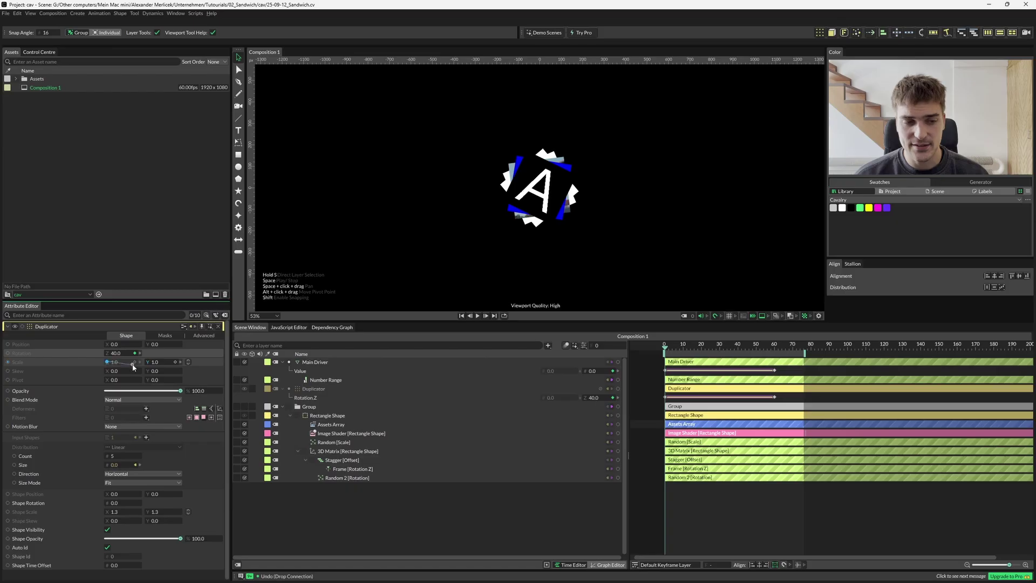
pyautogui.moveTo(162, 365); pyautogui.dragTo(140, 362)
pyautogui.click(117, 362)
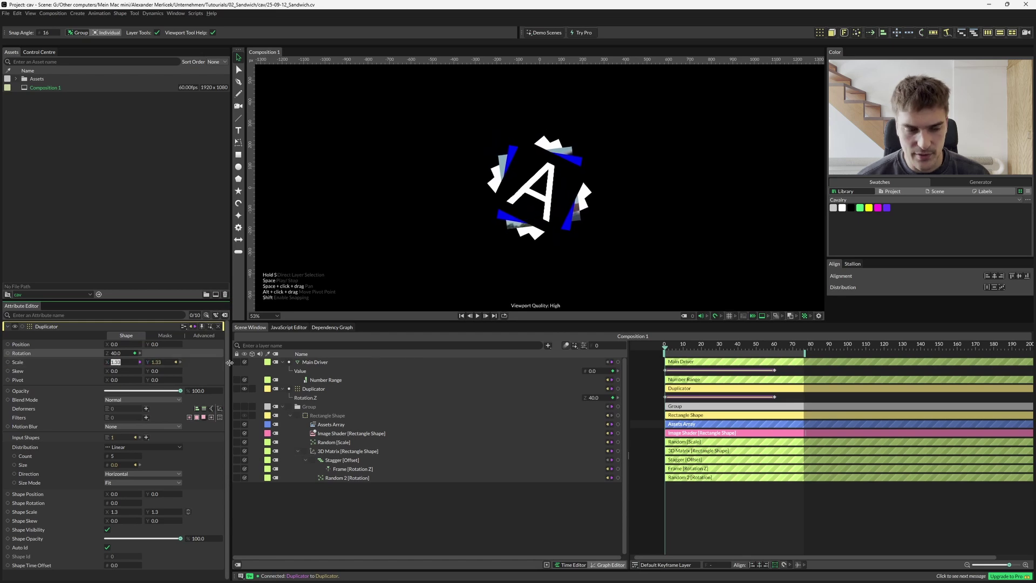
pyautogui.write('1')
pyautogui.press('Return')
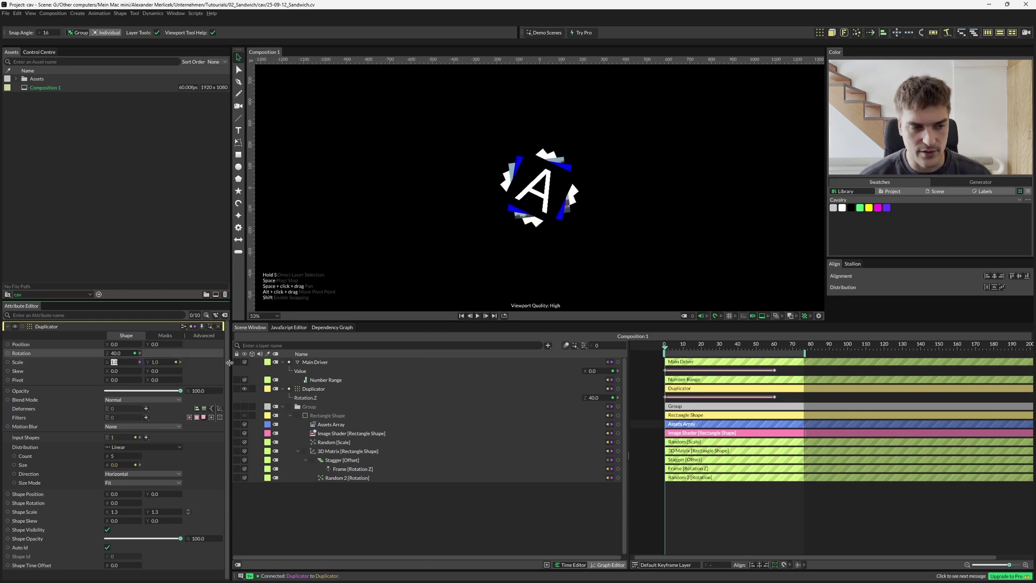
# Step: Keyframe the Duplicator's Scale X from 1.0 at frame 0 to 1.2 at frame 60
pyautogui.click(135, 362)
pyautogui.moveTo(732, 338); pyautogui.dragTo(774, 344)
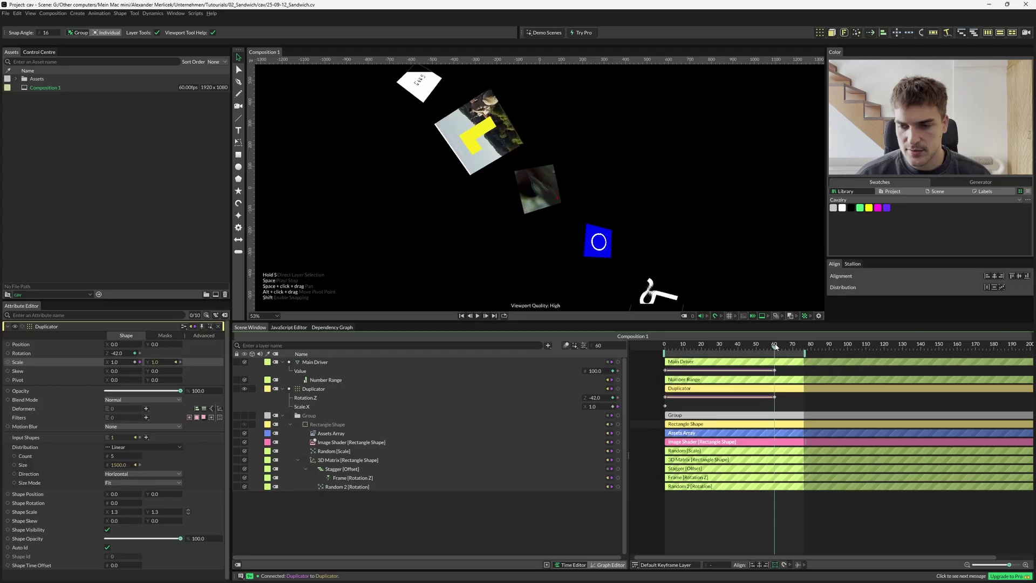
pyautogui.click(129, 363)
pyautogui.write('1.5')
pyautogui.press('Return')
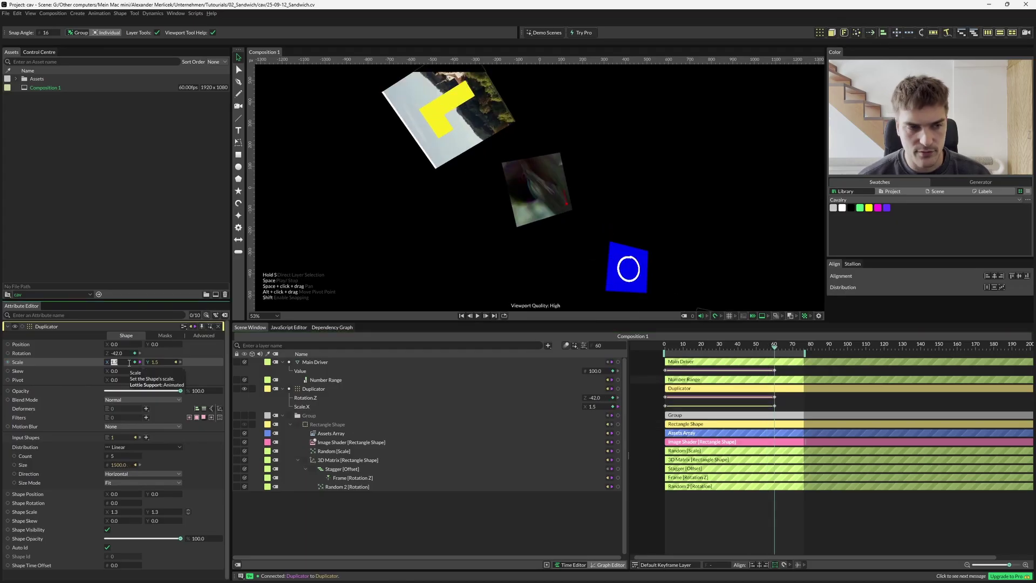
pyautogui.write('1.2')
pyautogui.press('Return')
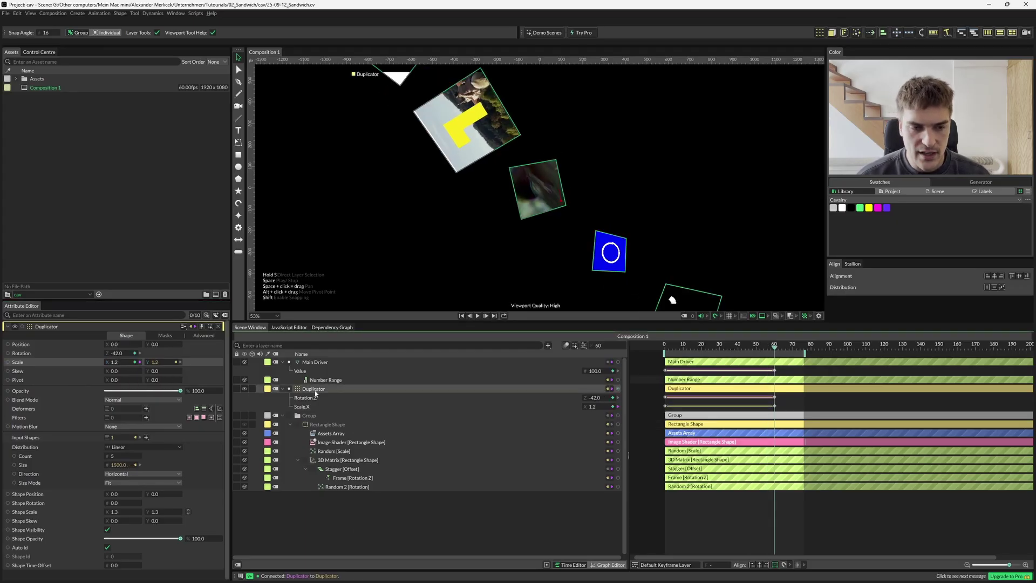
# Step: Set the Duplicator's Count to 9 and deselect it
pyautogui.click(315, 390)
pyautogui.click(122, 454)
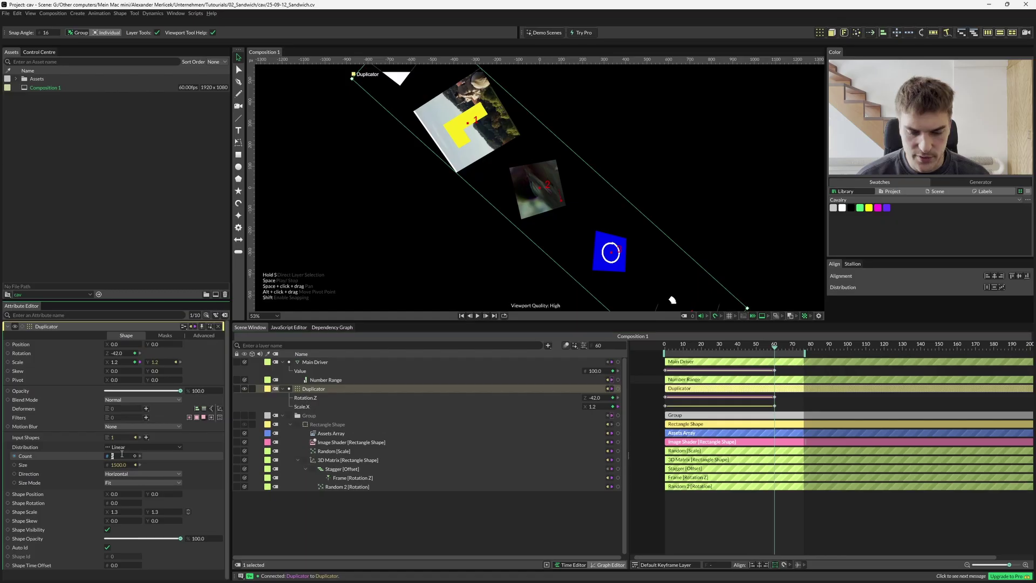
pyautogui.write('9')
pyautogui.press('Return')
pyautogui.click(469, 553)
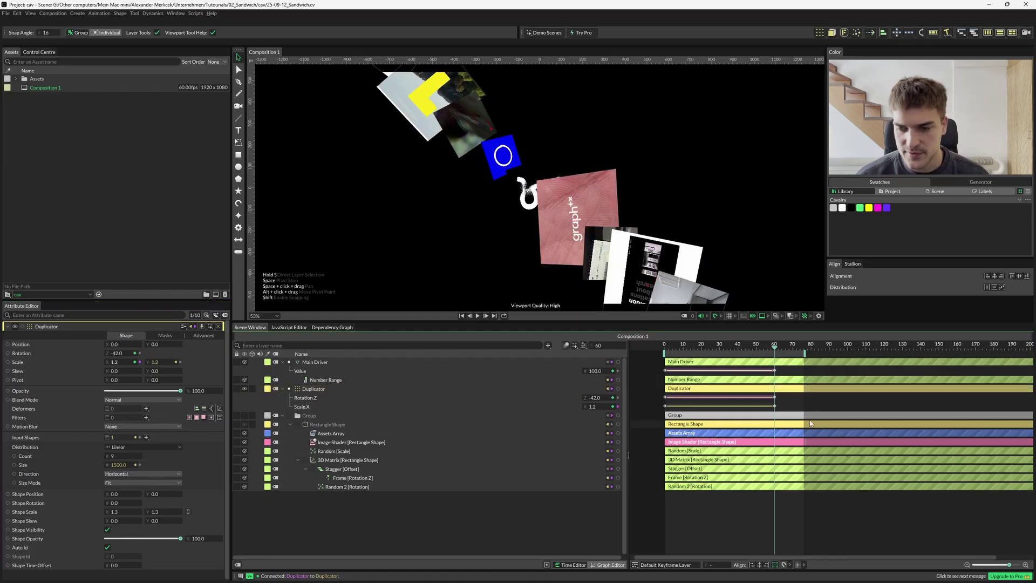
# Step: Apply Very Slow In, Very Slow Out Magic Easing to the Duplicator's Scale X keyframes and play the animation
pyautogui.moveTo(786, 409); pyautogui.dragTo(661, 393)
pyautogui.press('F9')
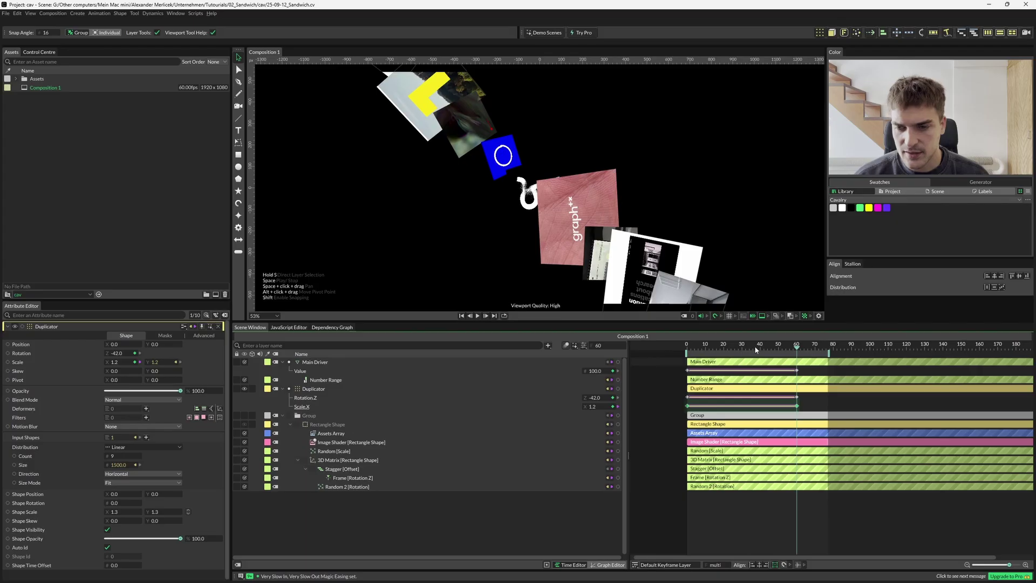
pyautogui.press('space')
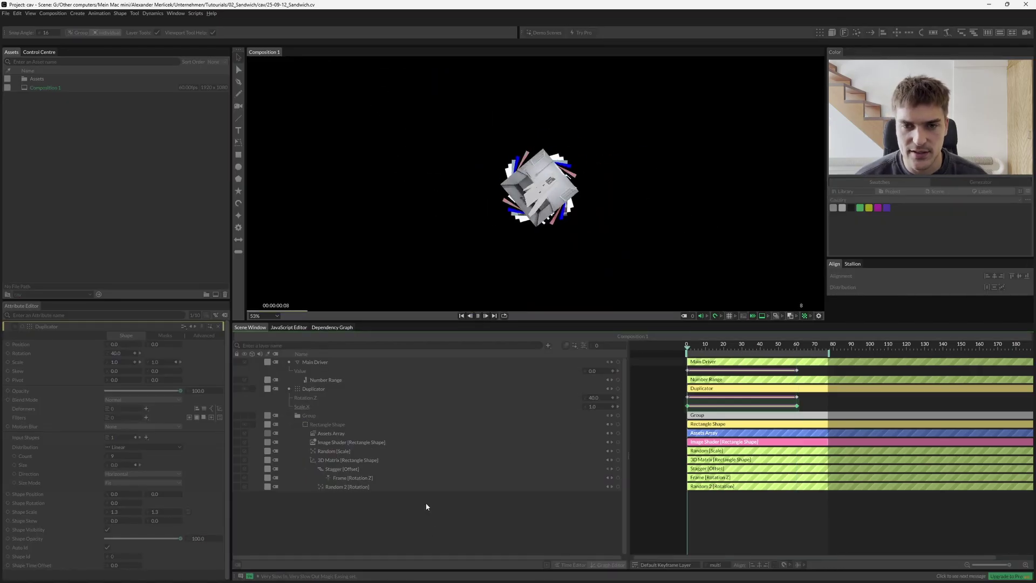